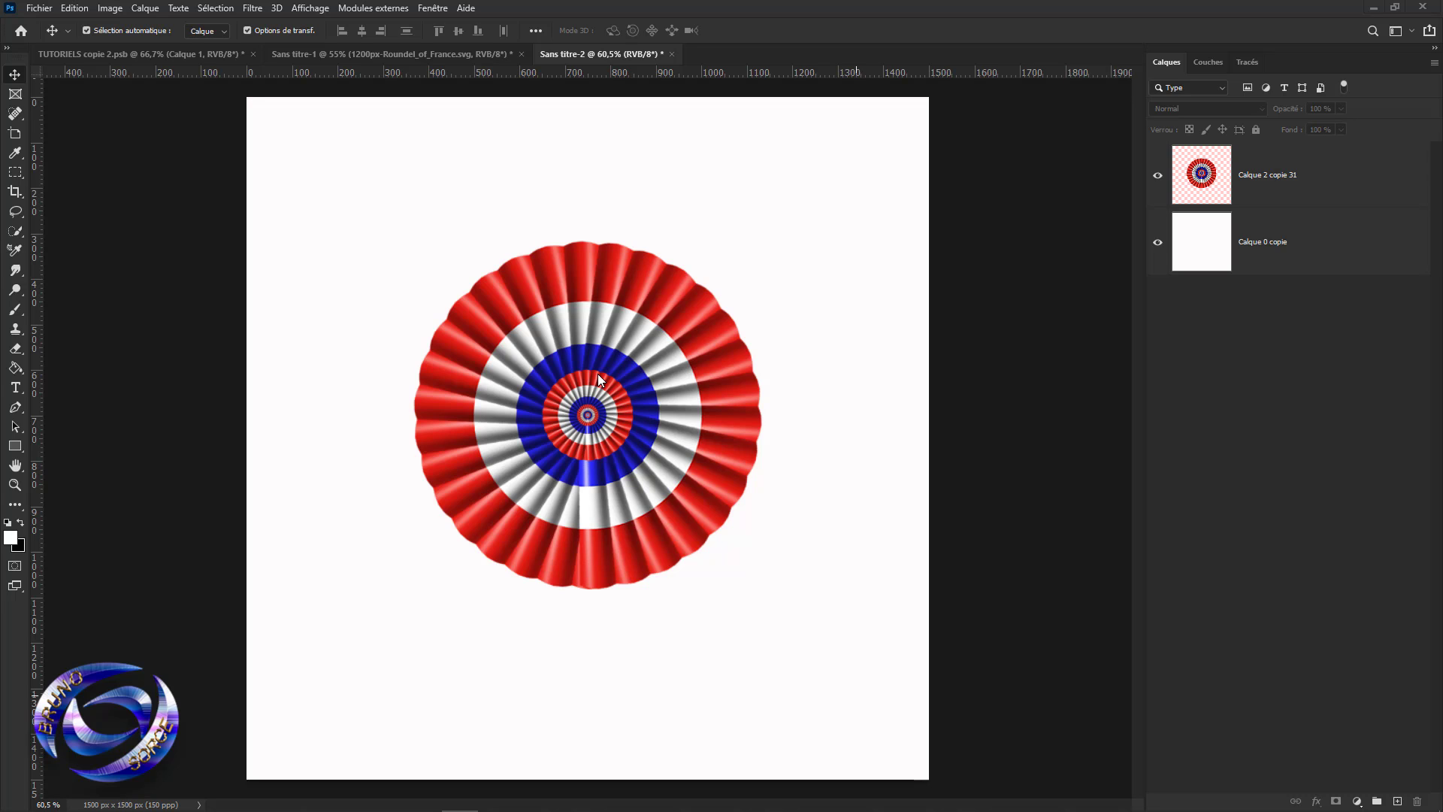
# Hide the finished rosette layer Calque 2 copie 31.
pyautogui.click(1159, 177)
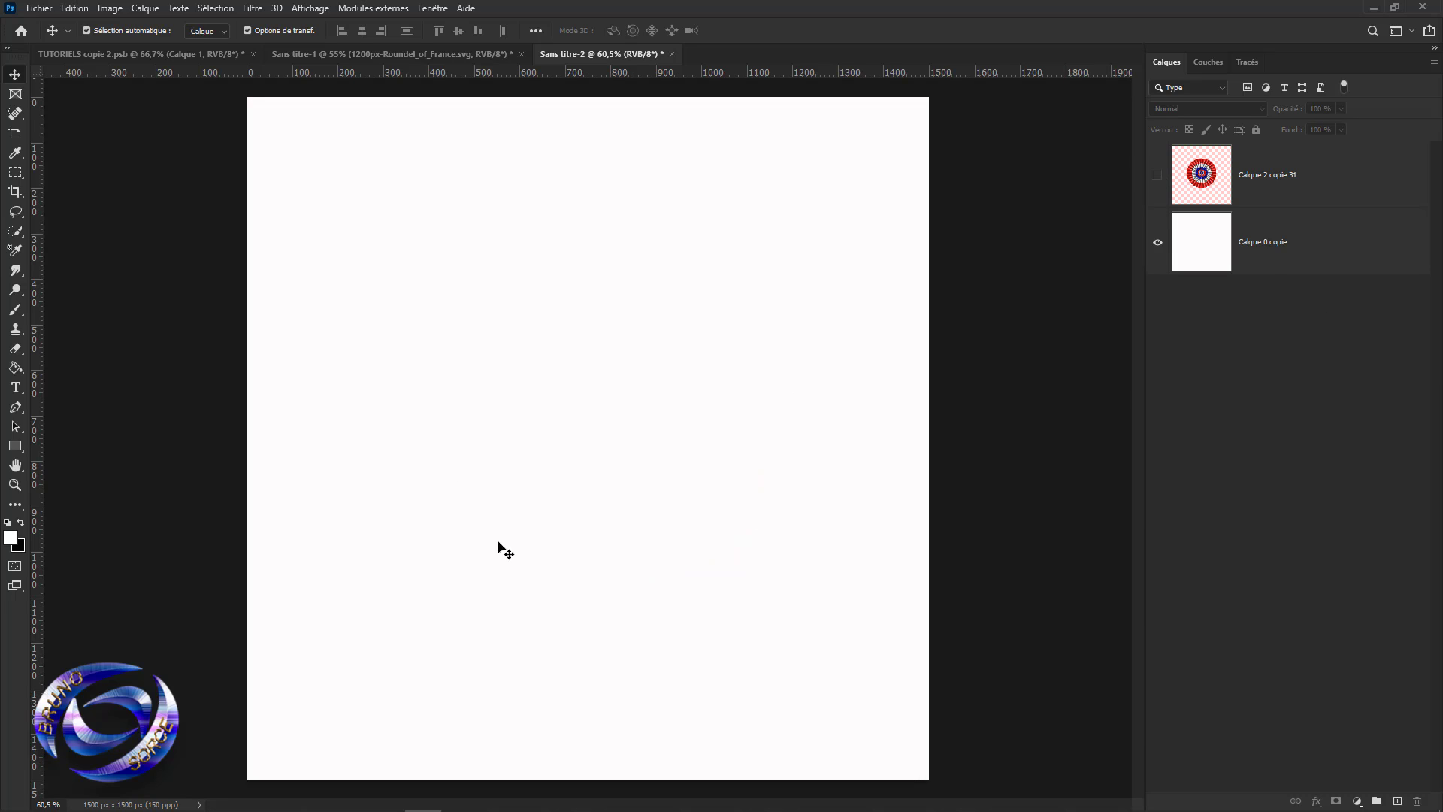
pyautogui.click(38, 9)
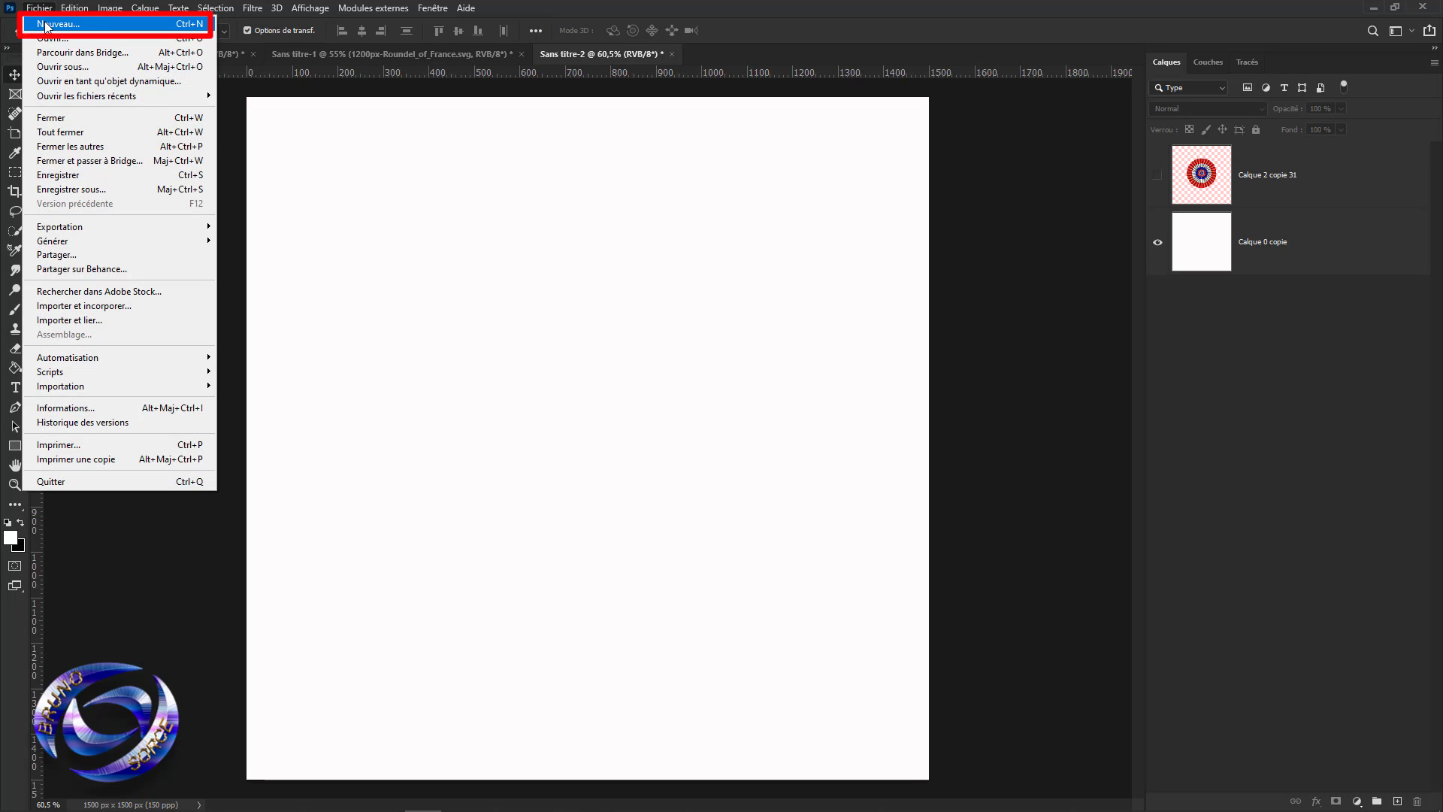
pyautogui.click(47, 26)
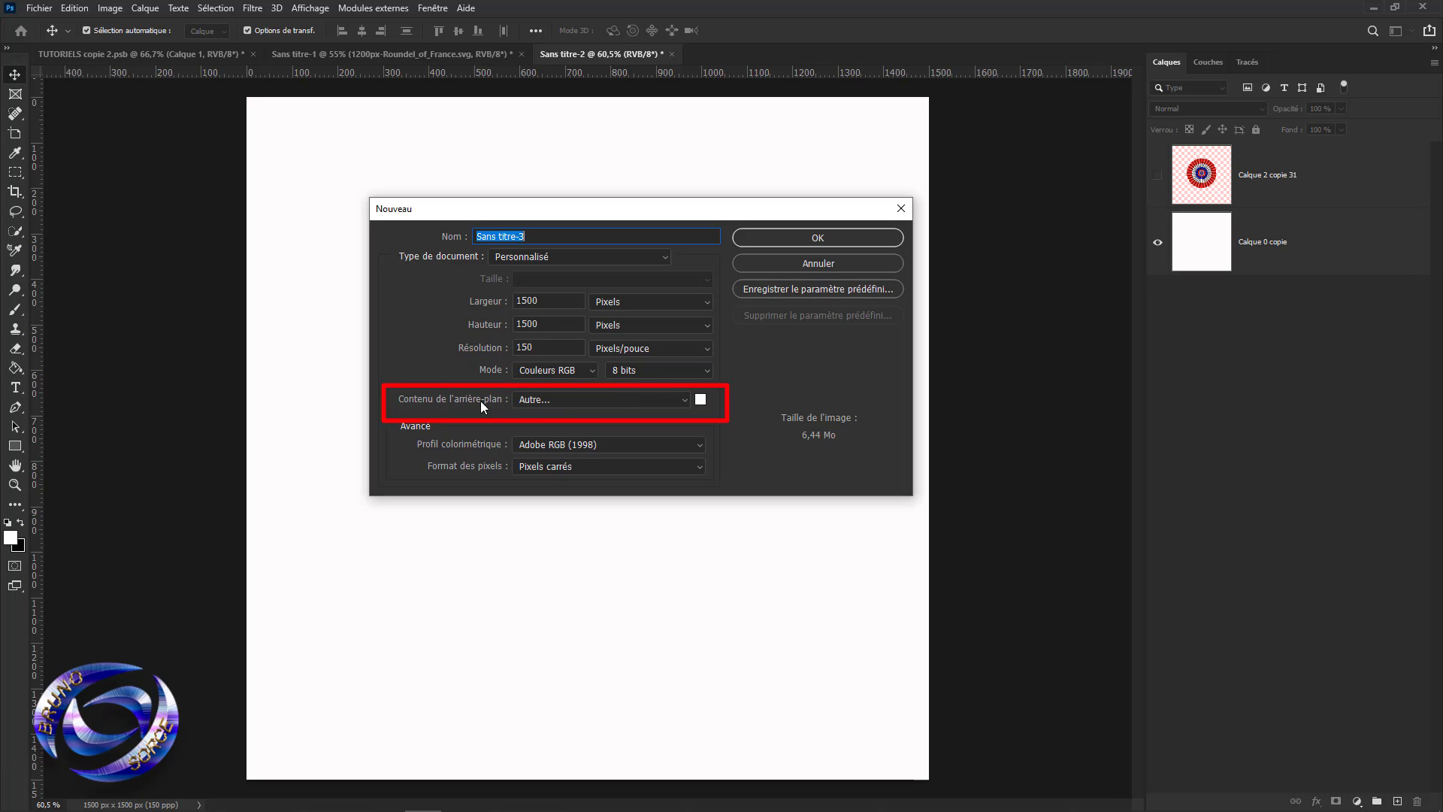
pyautogui.click(819, 265)
# Select the white background layer Calque 0 copie and activate the Rectangle tool in Forme mode.
pyautogui.click(652, 345)
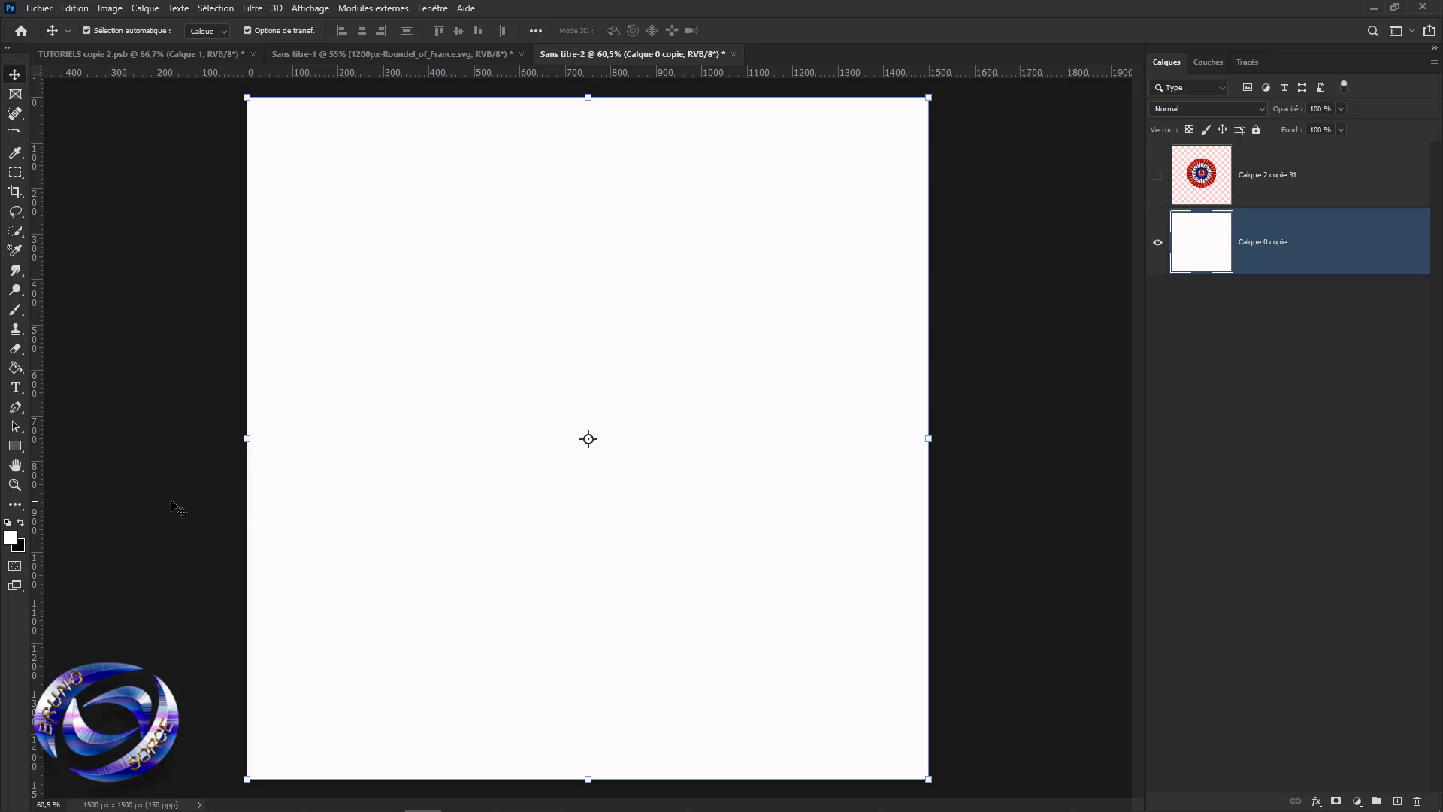
pyautogui.click(15, 448)
pyautogui.rightClick(15, 448)
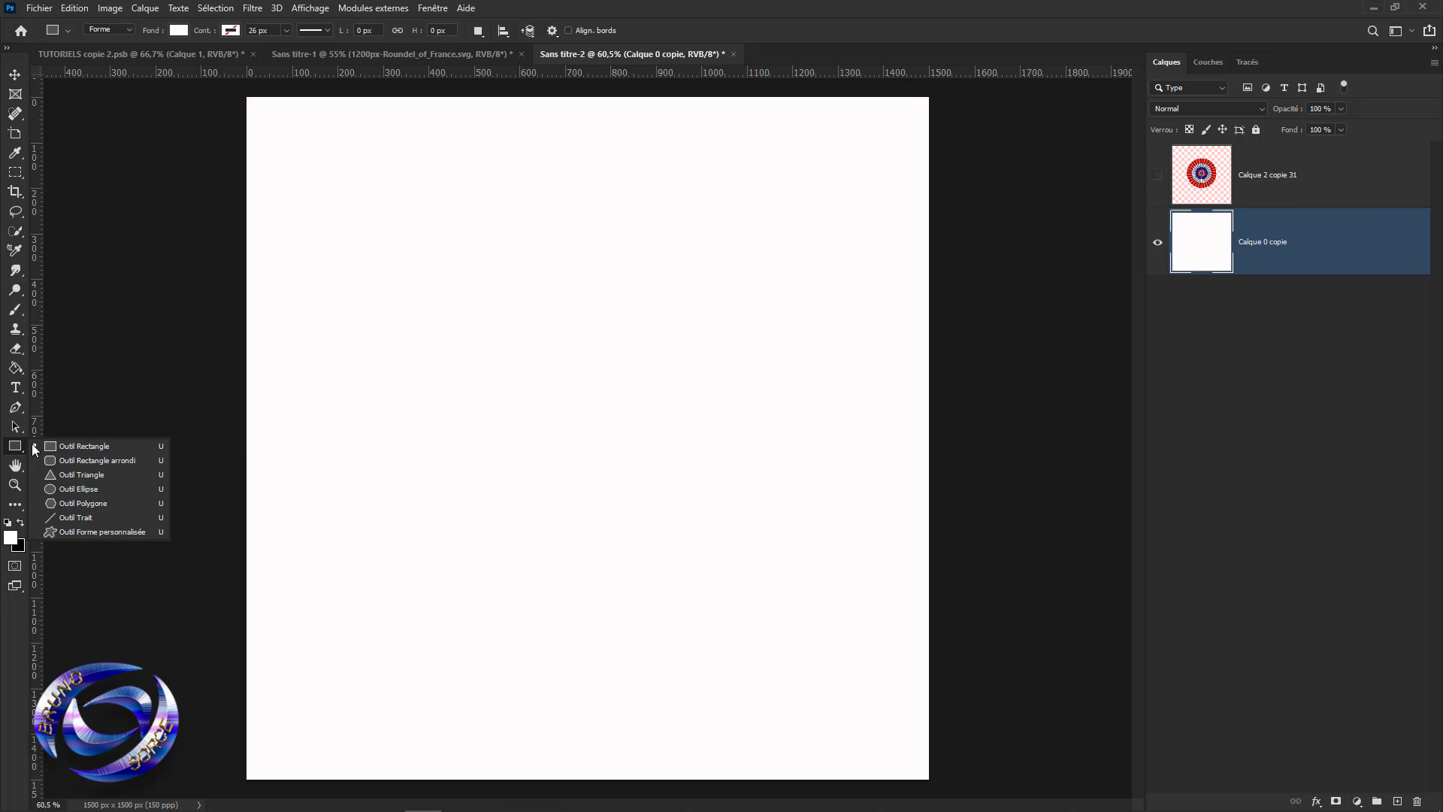
pyautogui.click(80, 446)
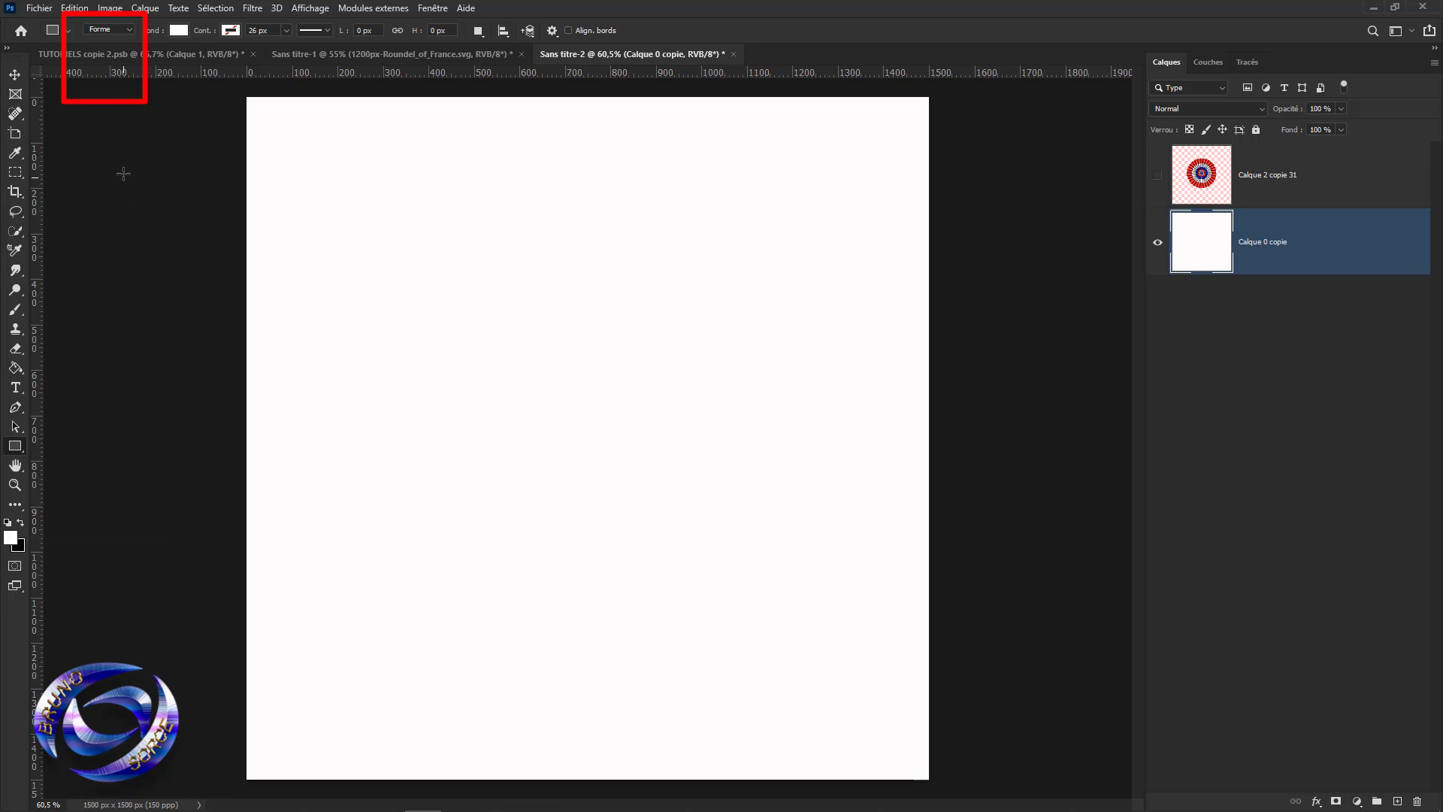
pyautogui.click(125, 30)
pyautogui.click(118, 43)
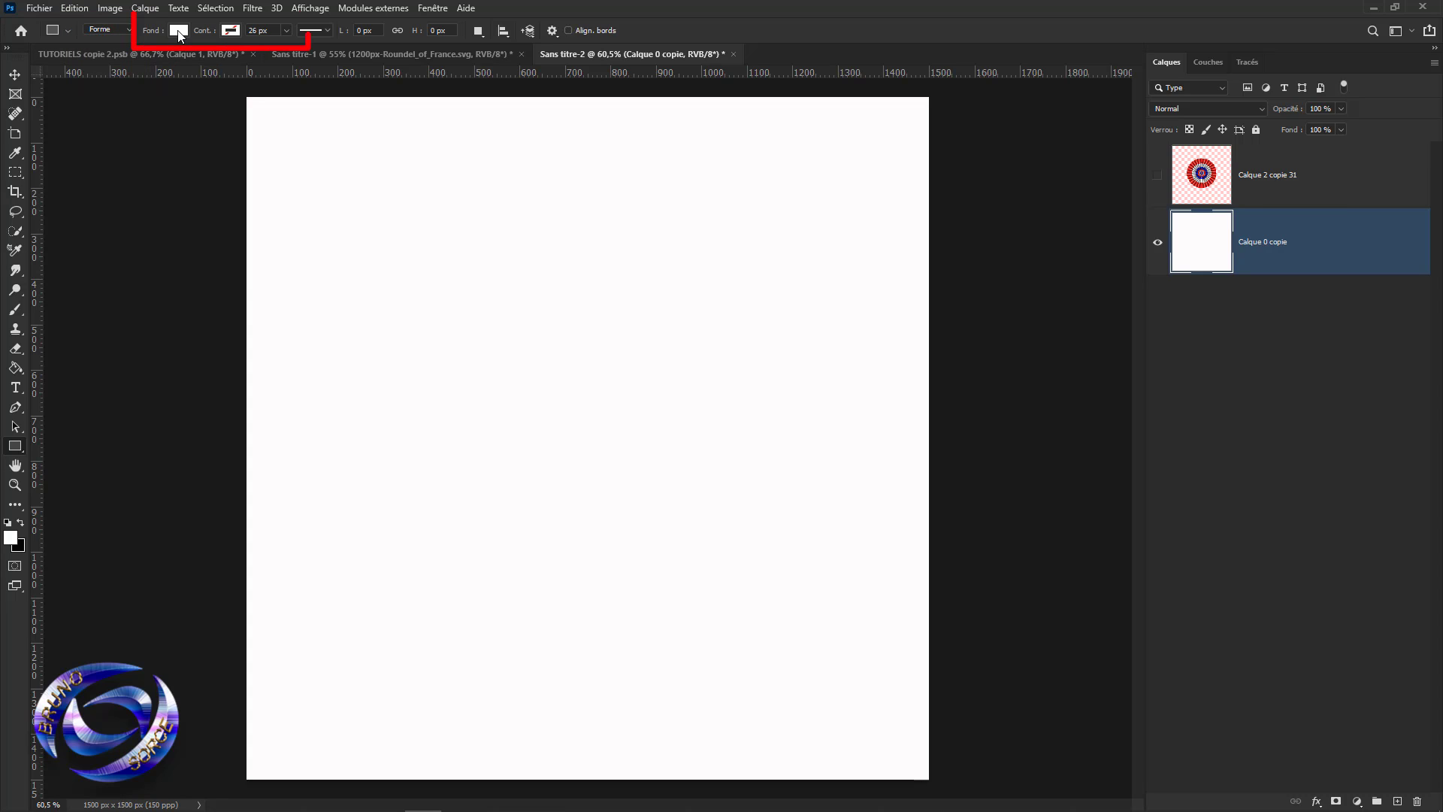
# Set the Rectangle tool to a dark blue fill with no outline.
pyautogui.click(179, 32)
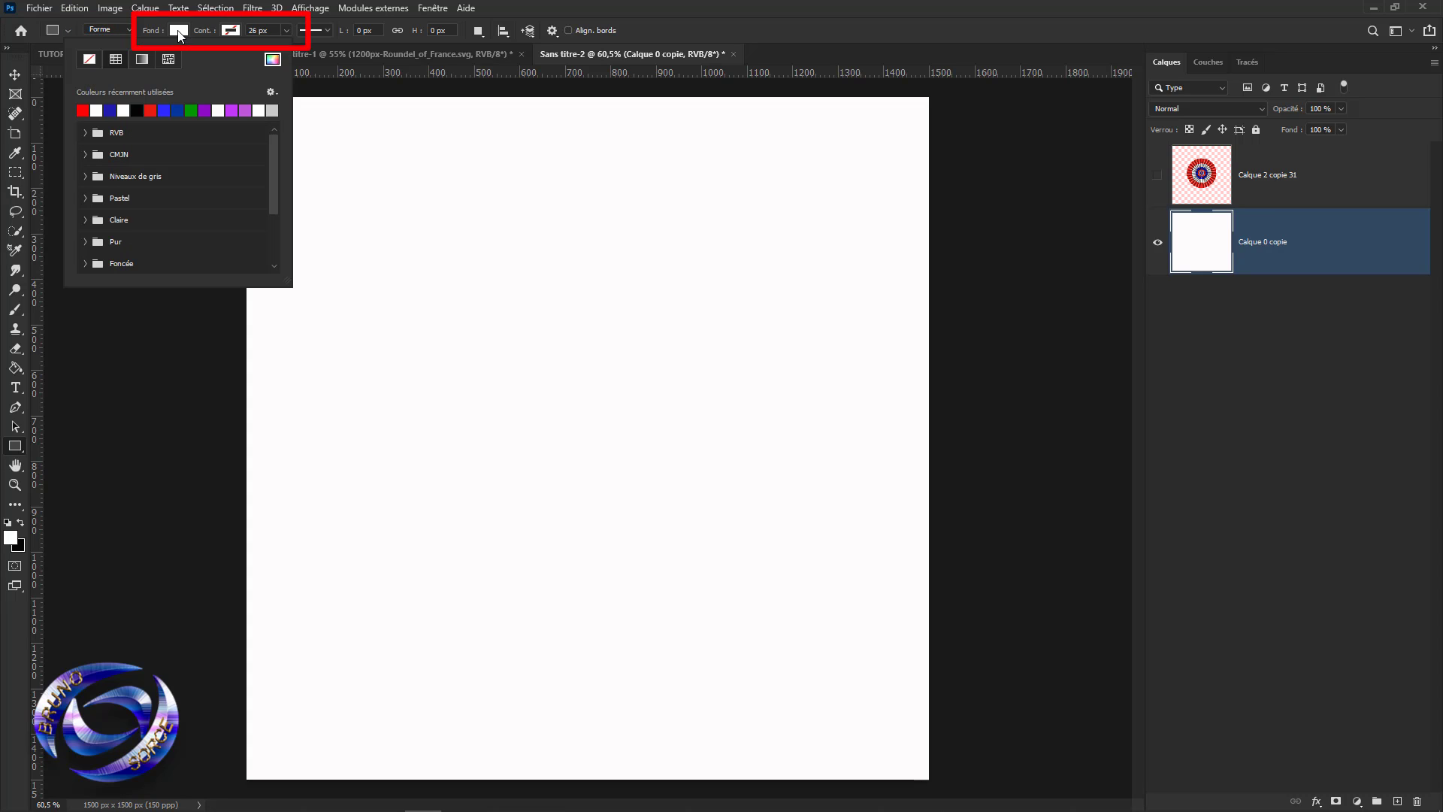
pyautogui.click(115, 109)
pyautogui.click(230, 33)
pyautogui.click(231, 35)
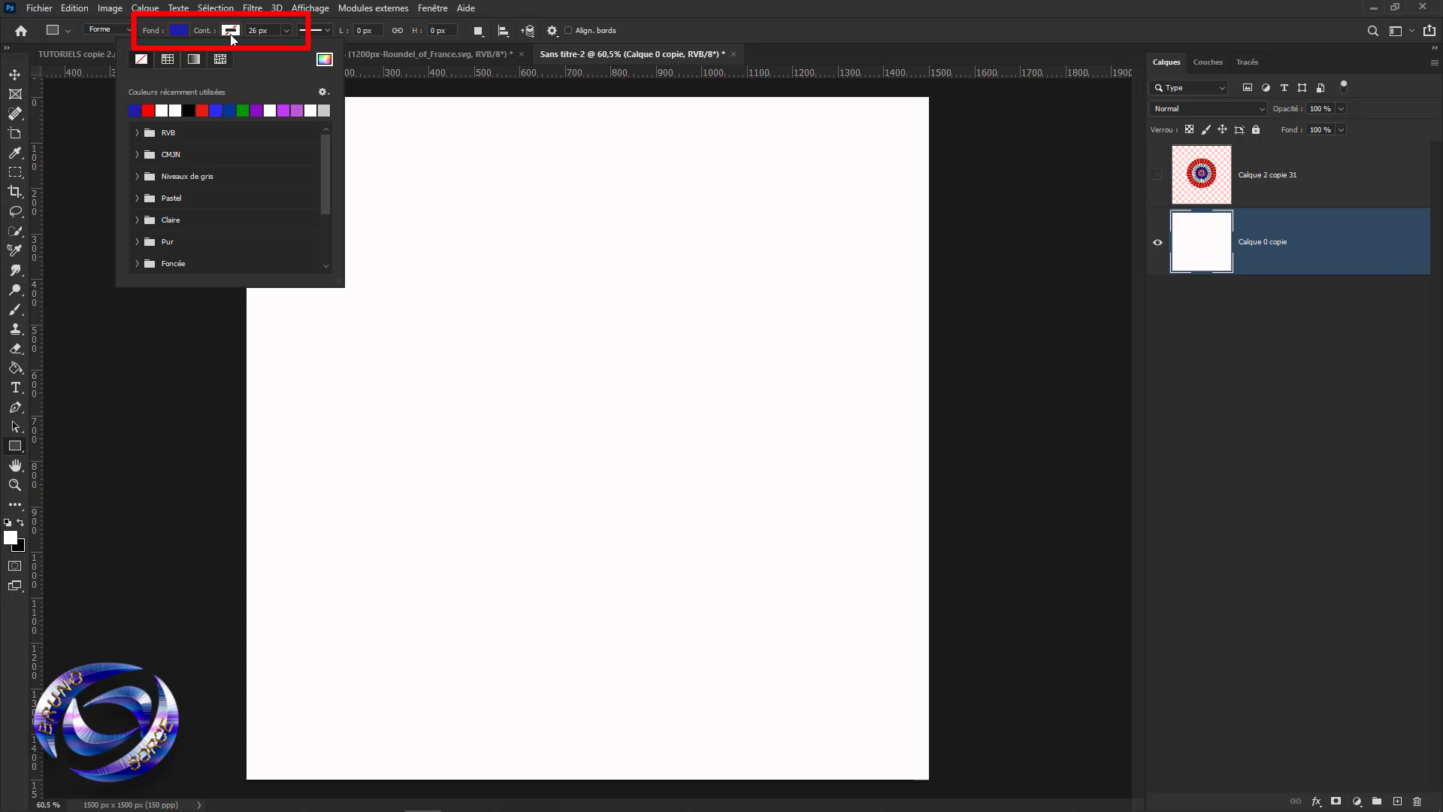
pyautogui.click(139, 60)
pyautogui.click(702, 32)
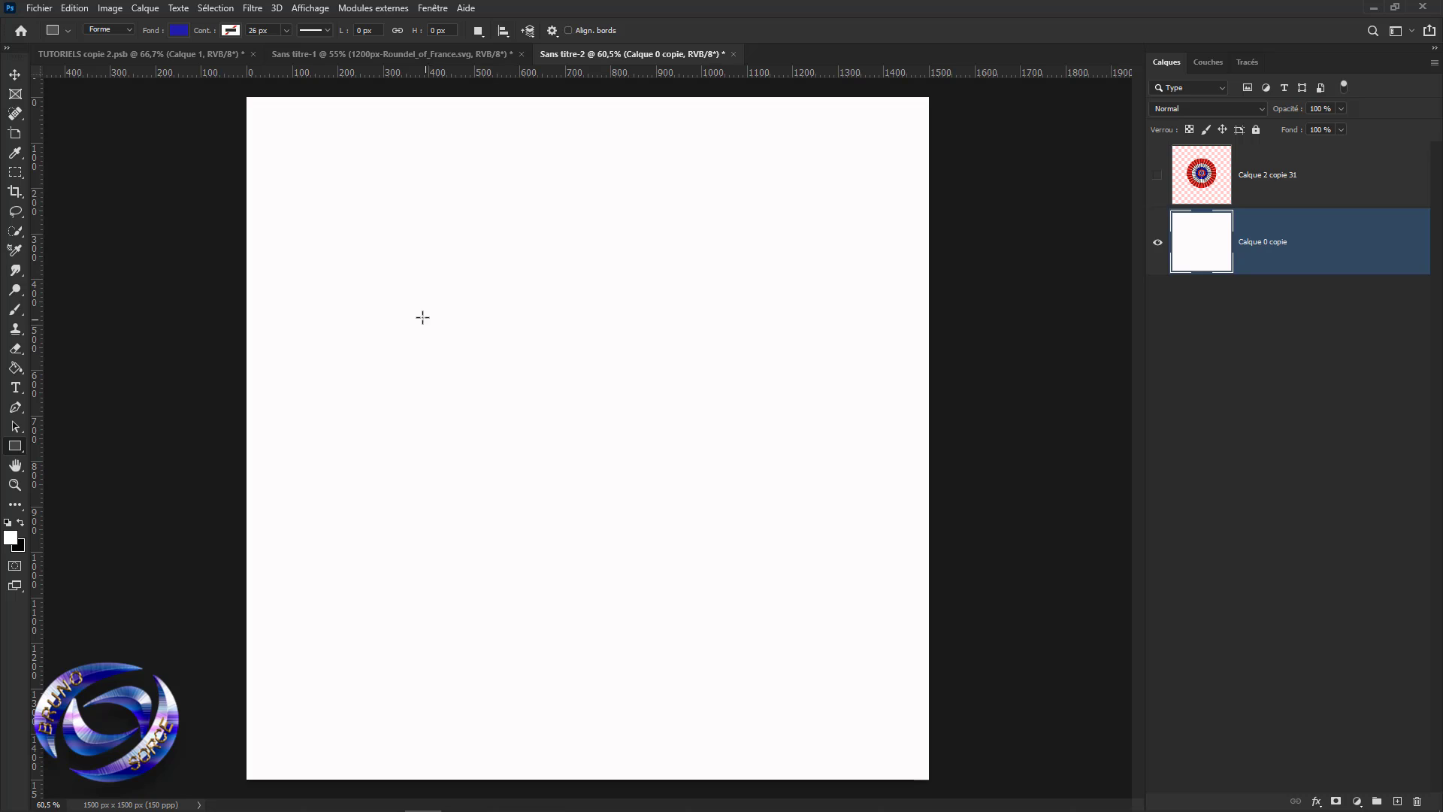
# Draw a horizontal blue rectangle about 867 x 120 px in the upper half of the canvas and duplicate its layer twice.
pyautogui.moveTo(395, 287); pyautogui.dragTo(789, 340)
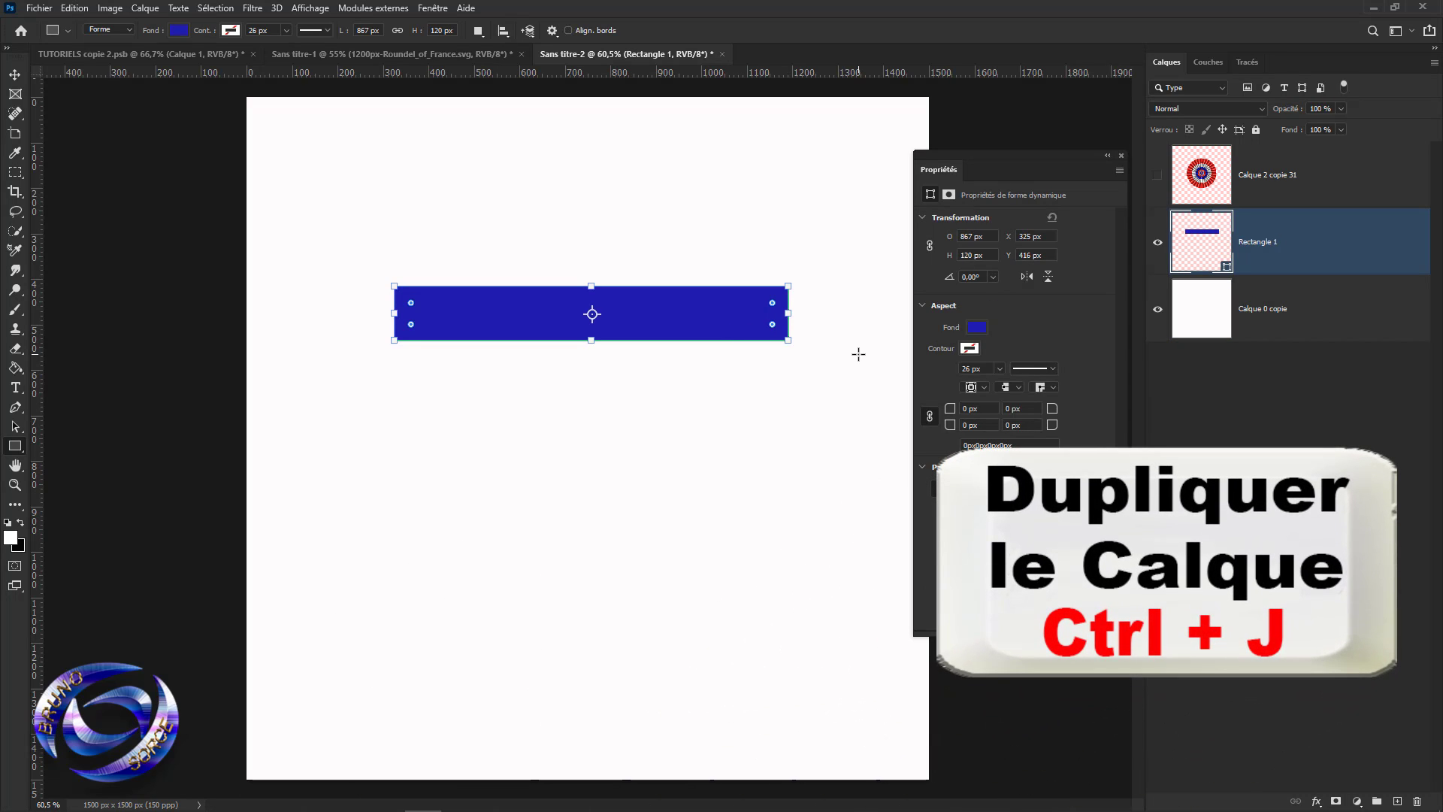
pyautogui.hotkey('ctrl', 'j')
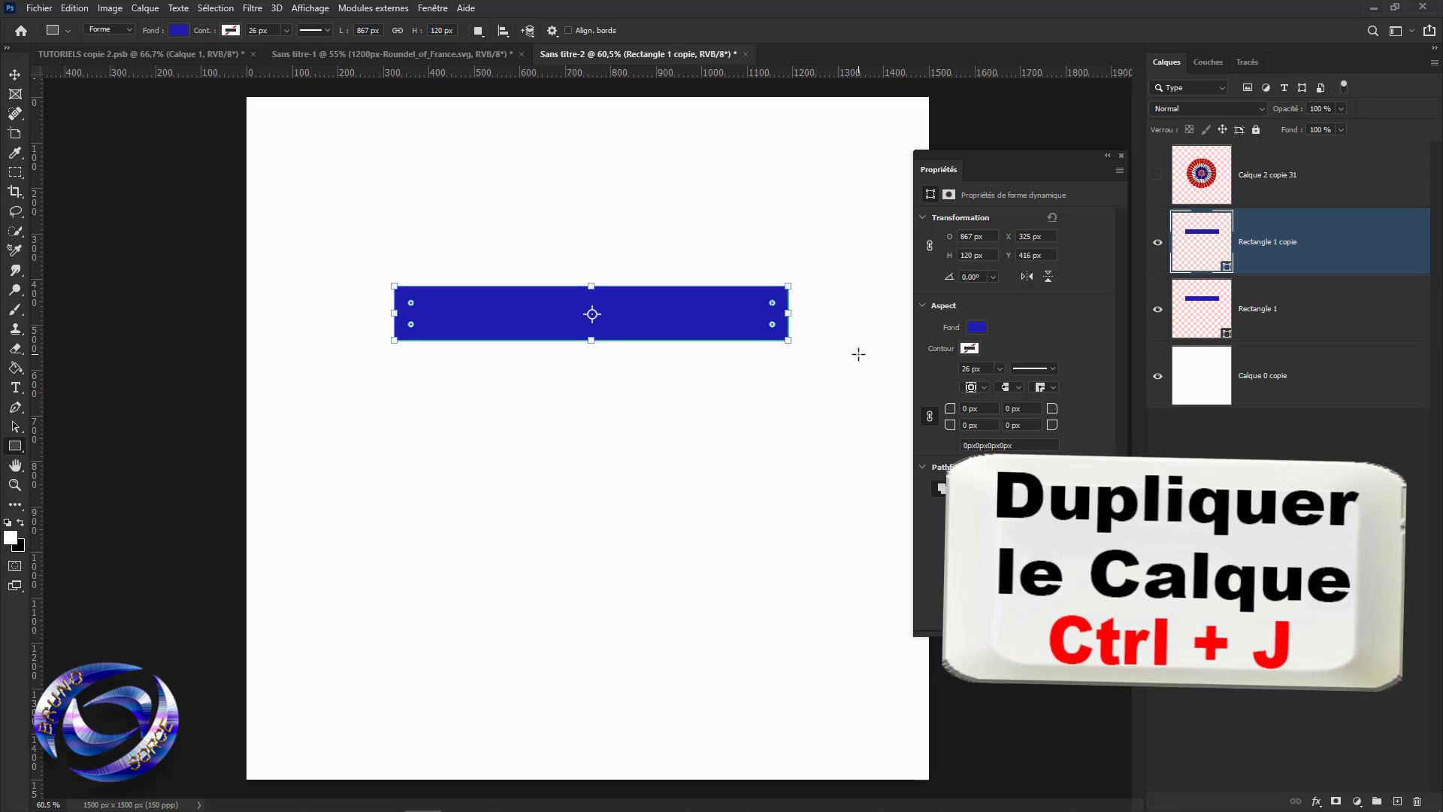
pyautogui.hotkey('ctrl', 'j')
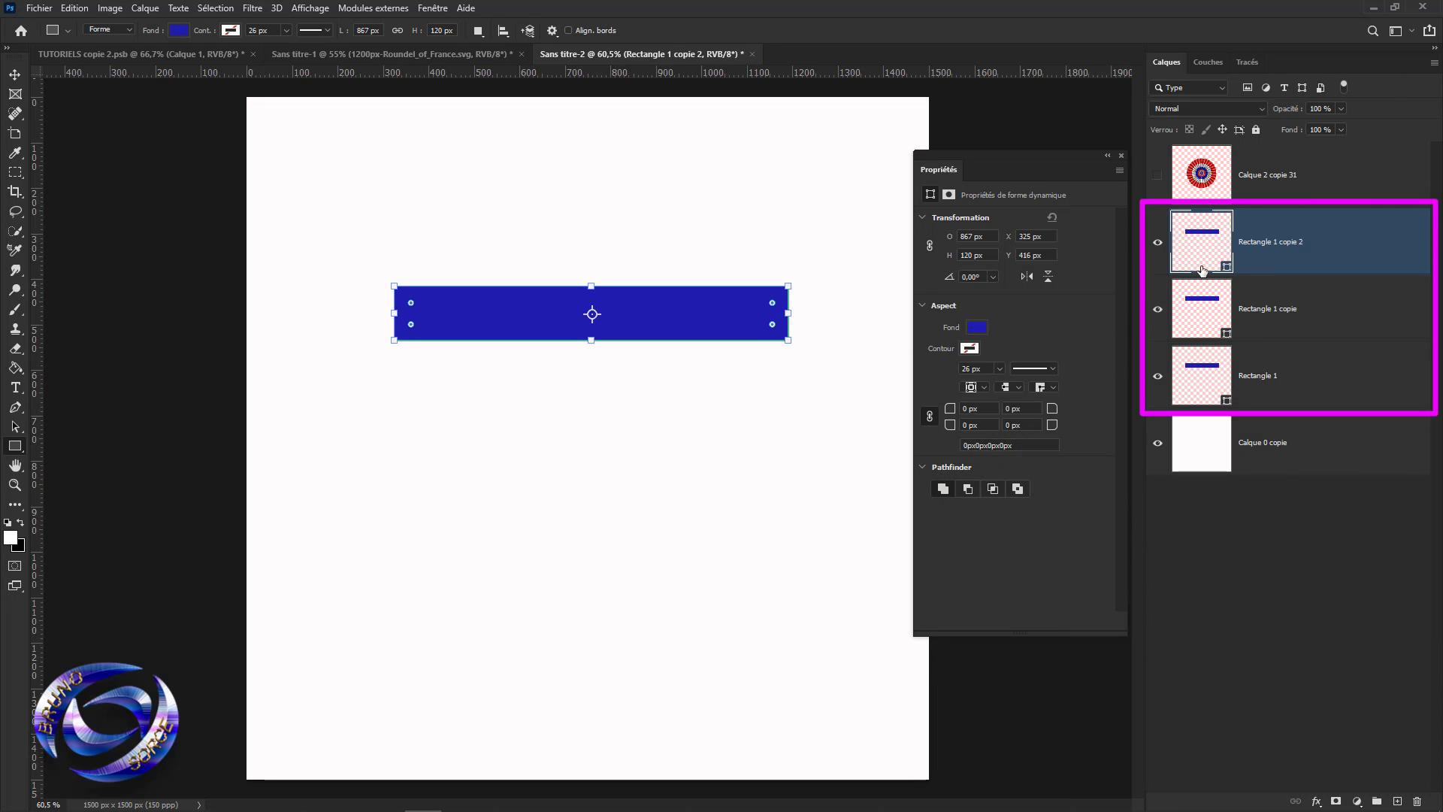
# Change the fill of the shape on layer Rectangle 1 copie to white.
pyautogui.click(1322, 314)
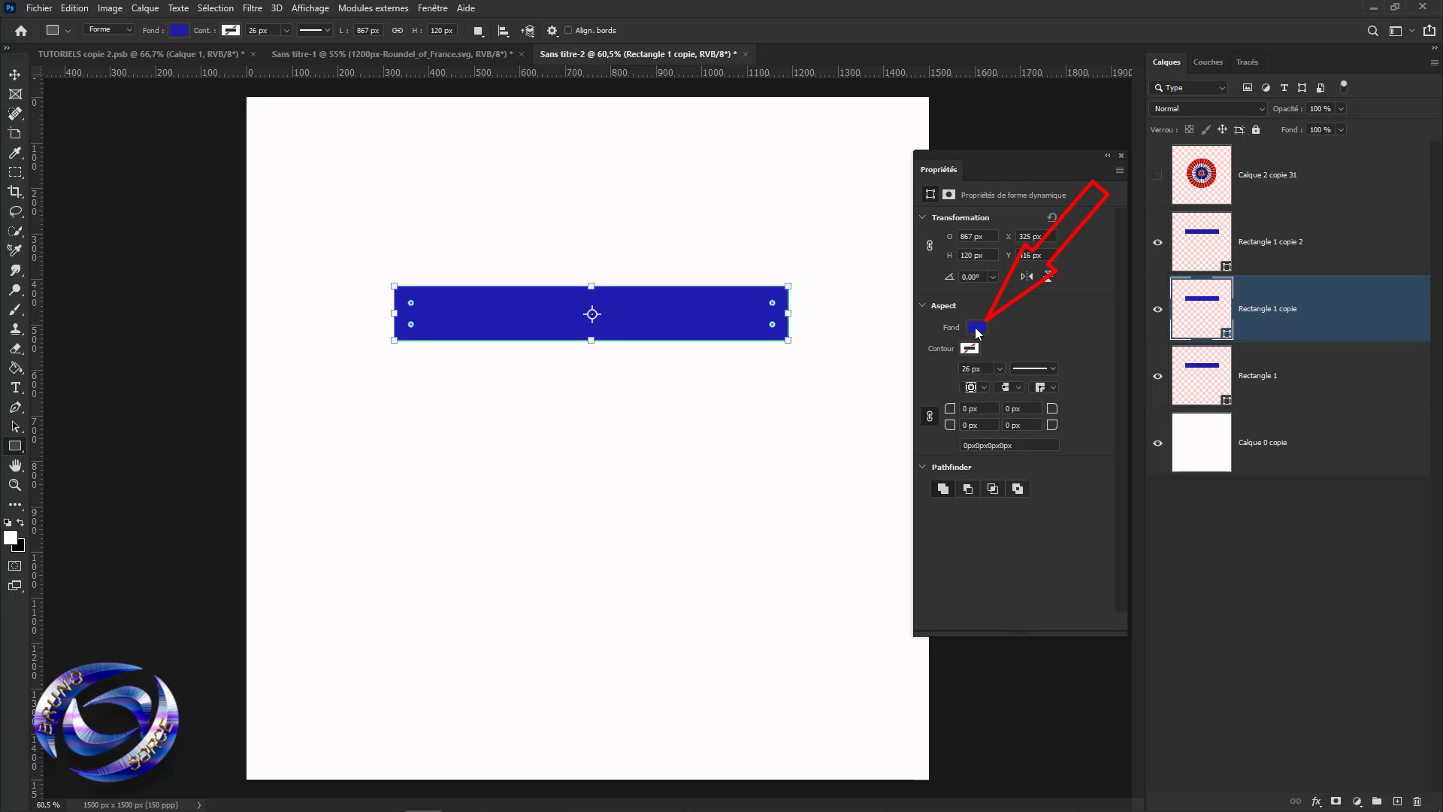
pyautogui.click(977, 332)
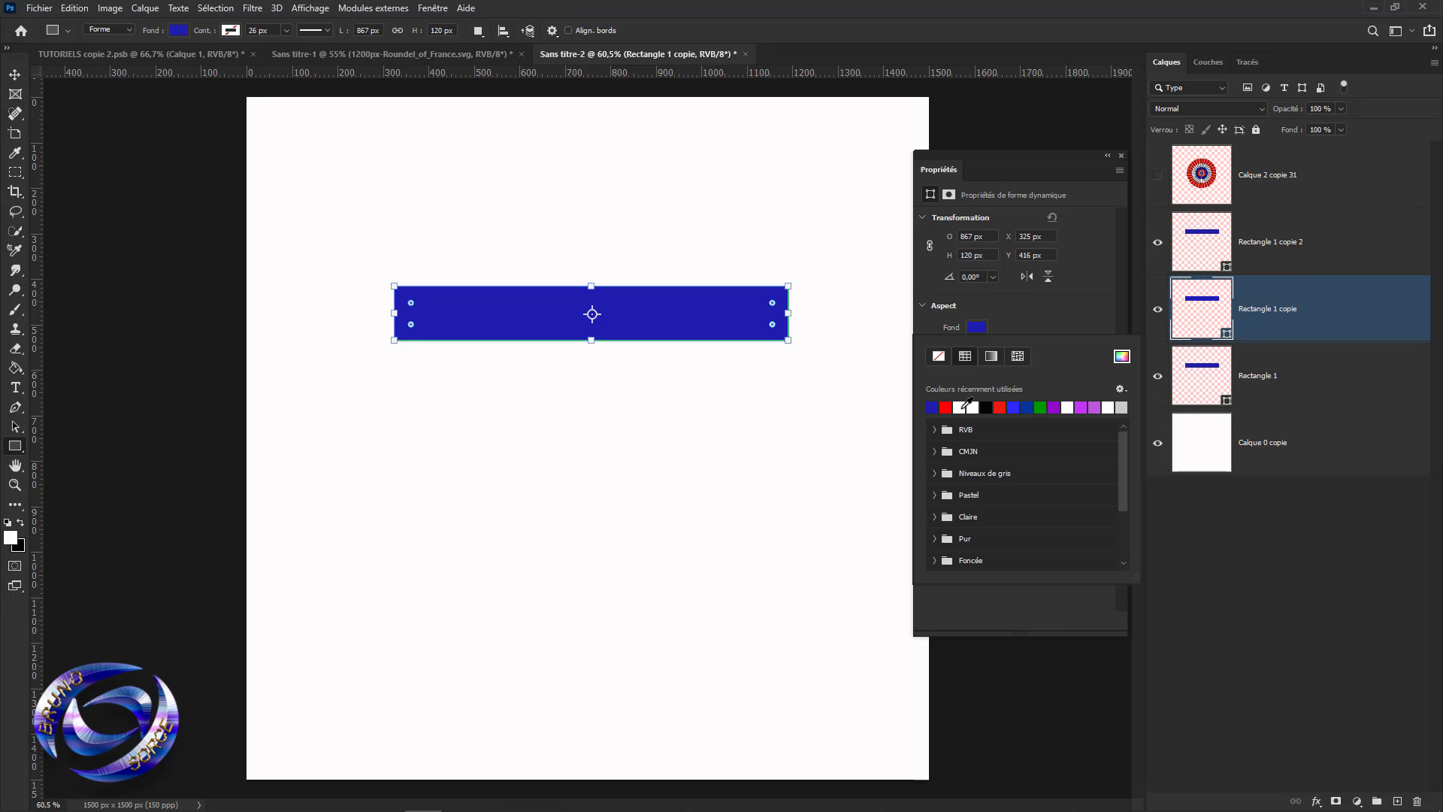
pyautogui.click(962, 408)
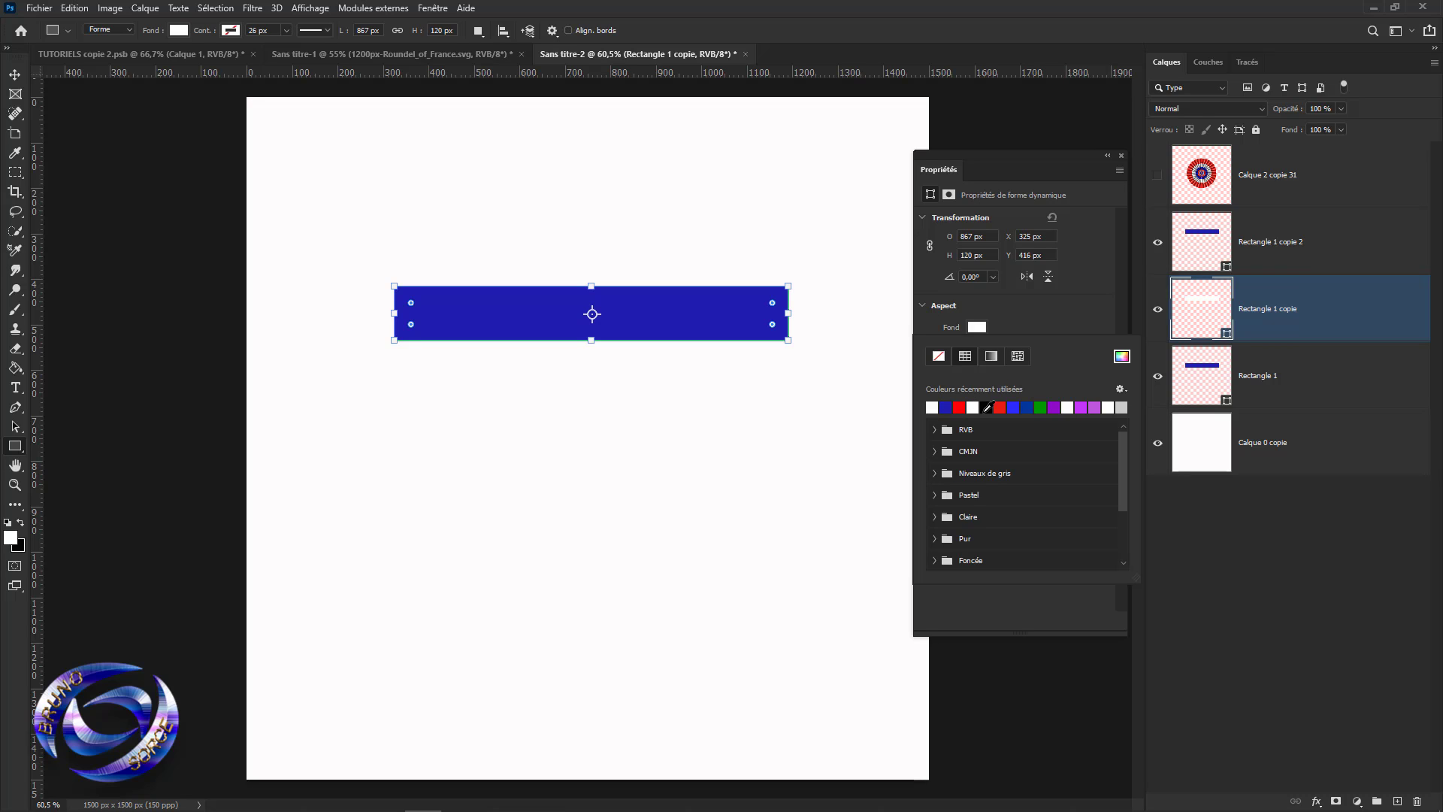
# Change the fill of the shape on layer Rectangle 1 to red.
pyautogui.click(1335, 385)
pyautogui.click(1335, 386)
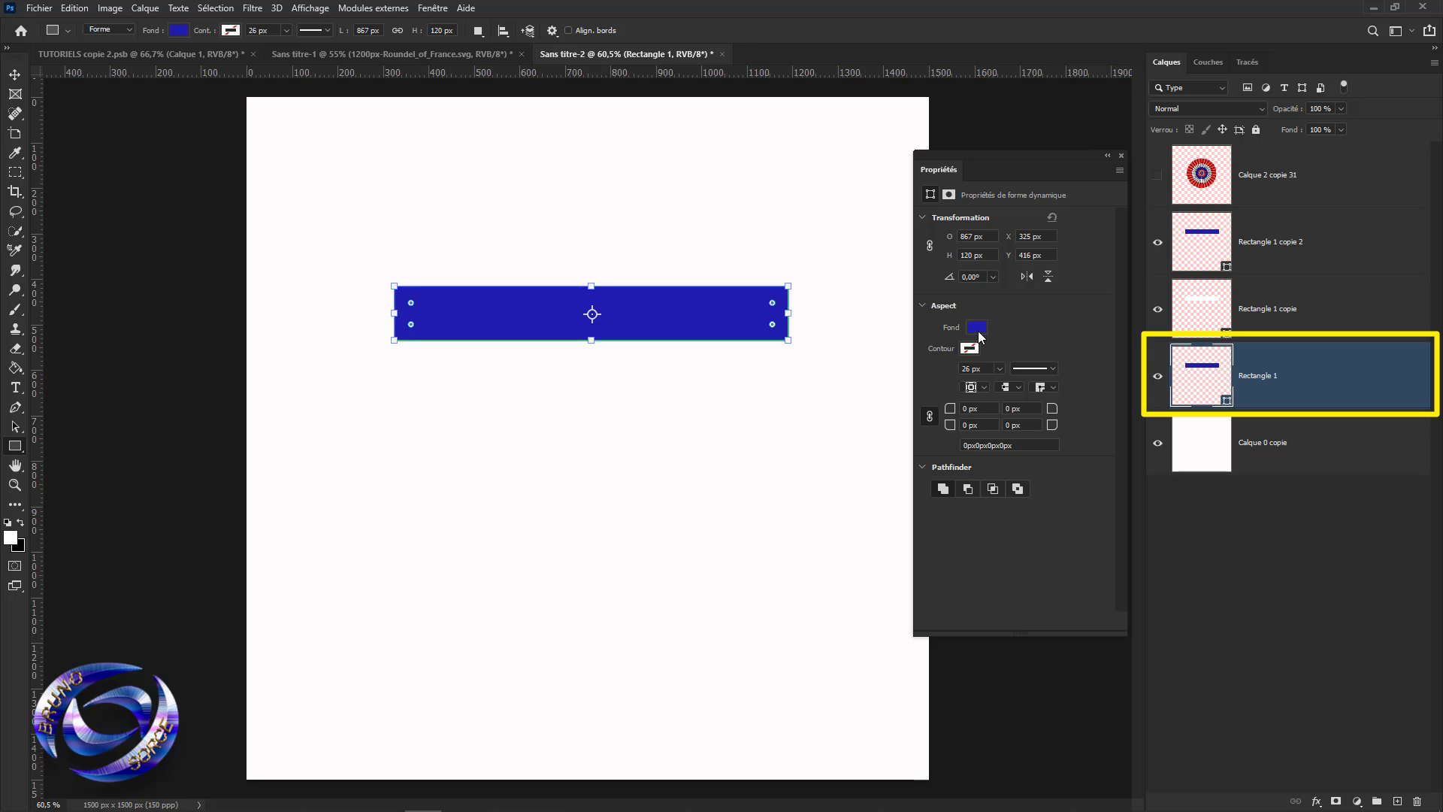
pyautogui.click(977, 328)
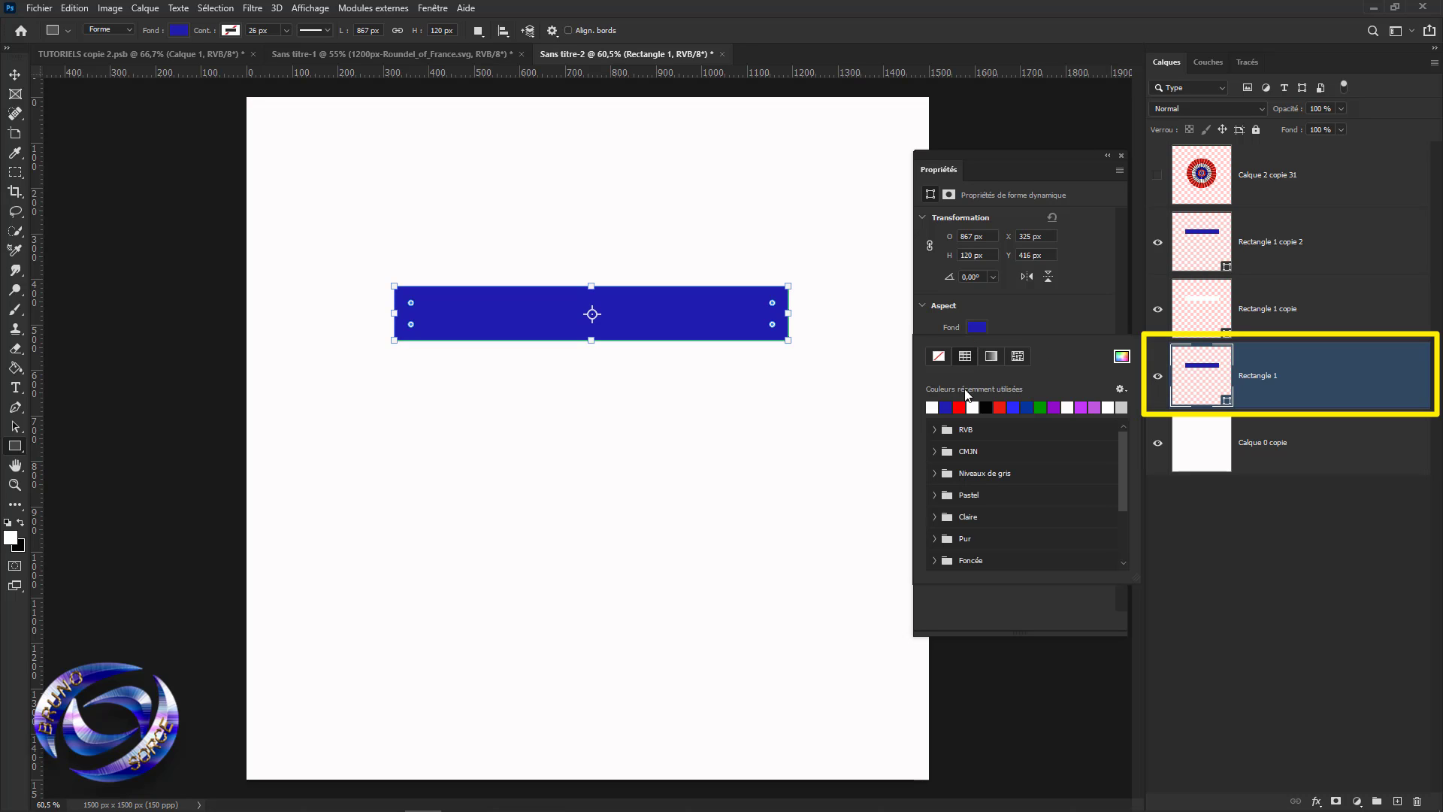
pyautogui.click(961, 407)
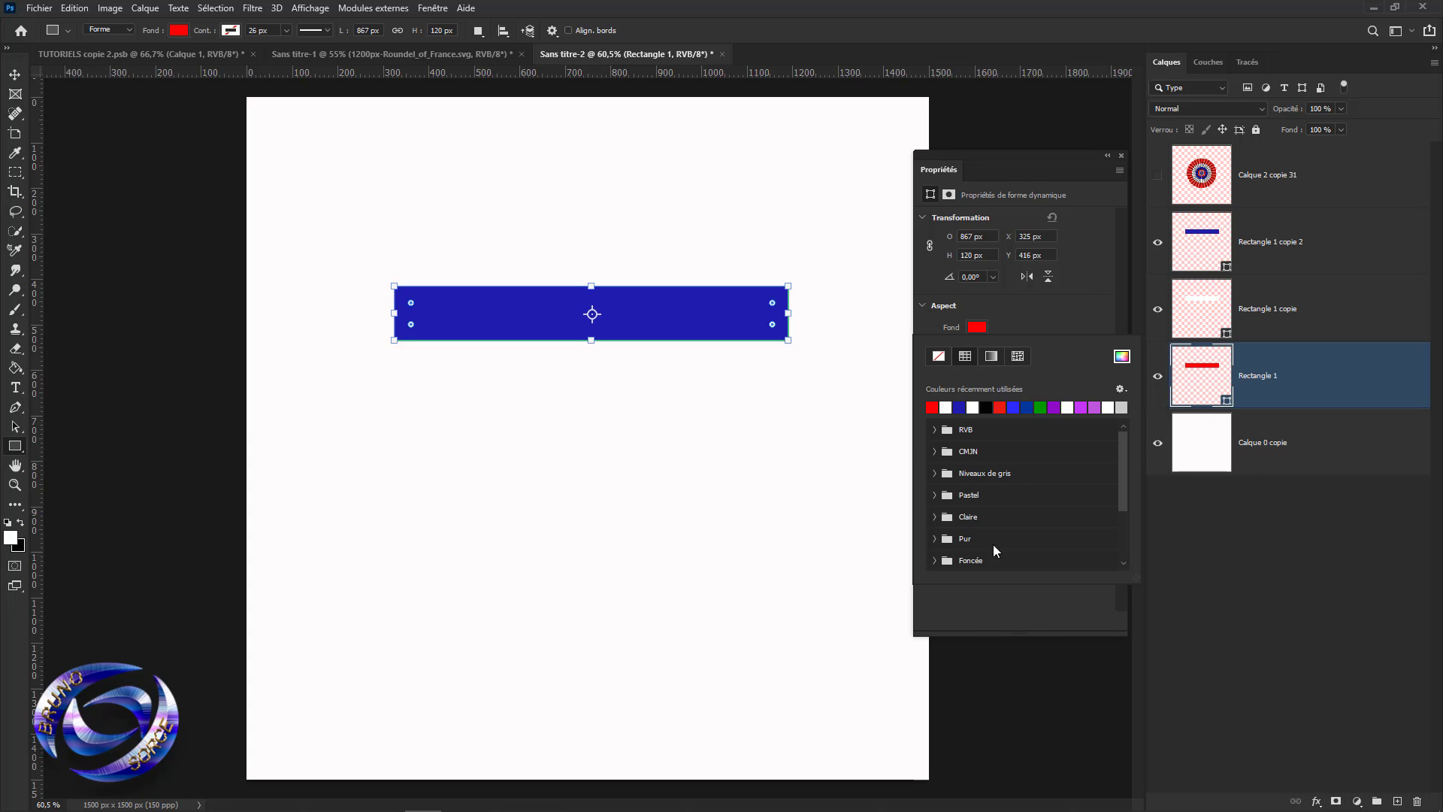
# Dismiss the floating shape properties to free the view of the canvas.
pyautogui.click(435, 10)
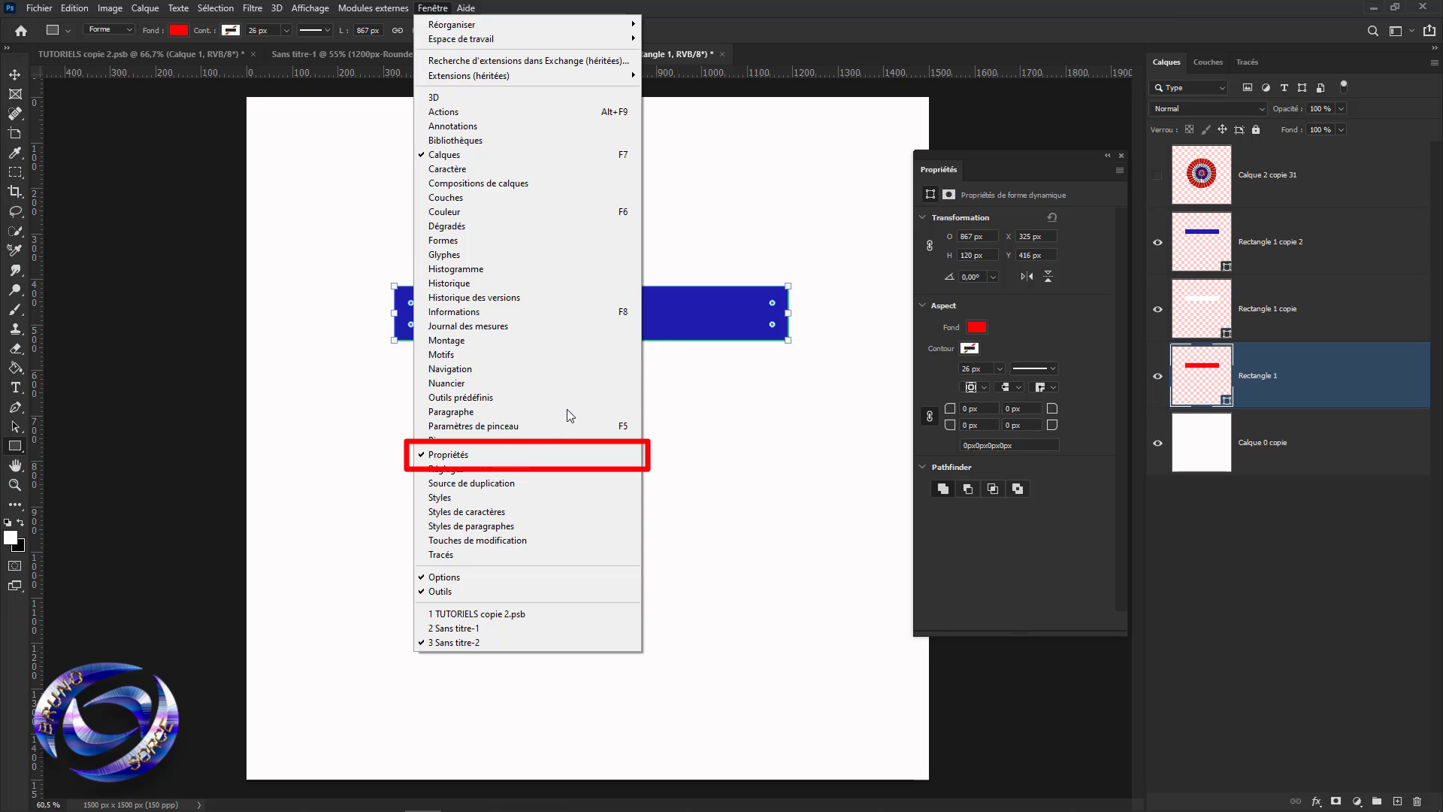
pyautogui.click(828, 38)
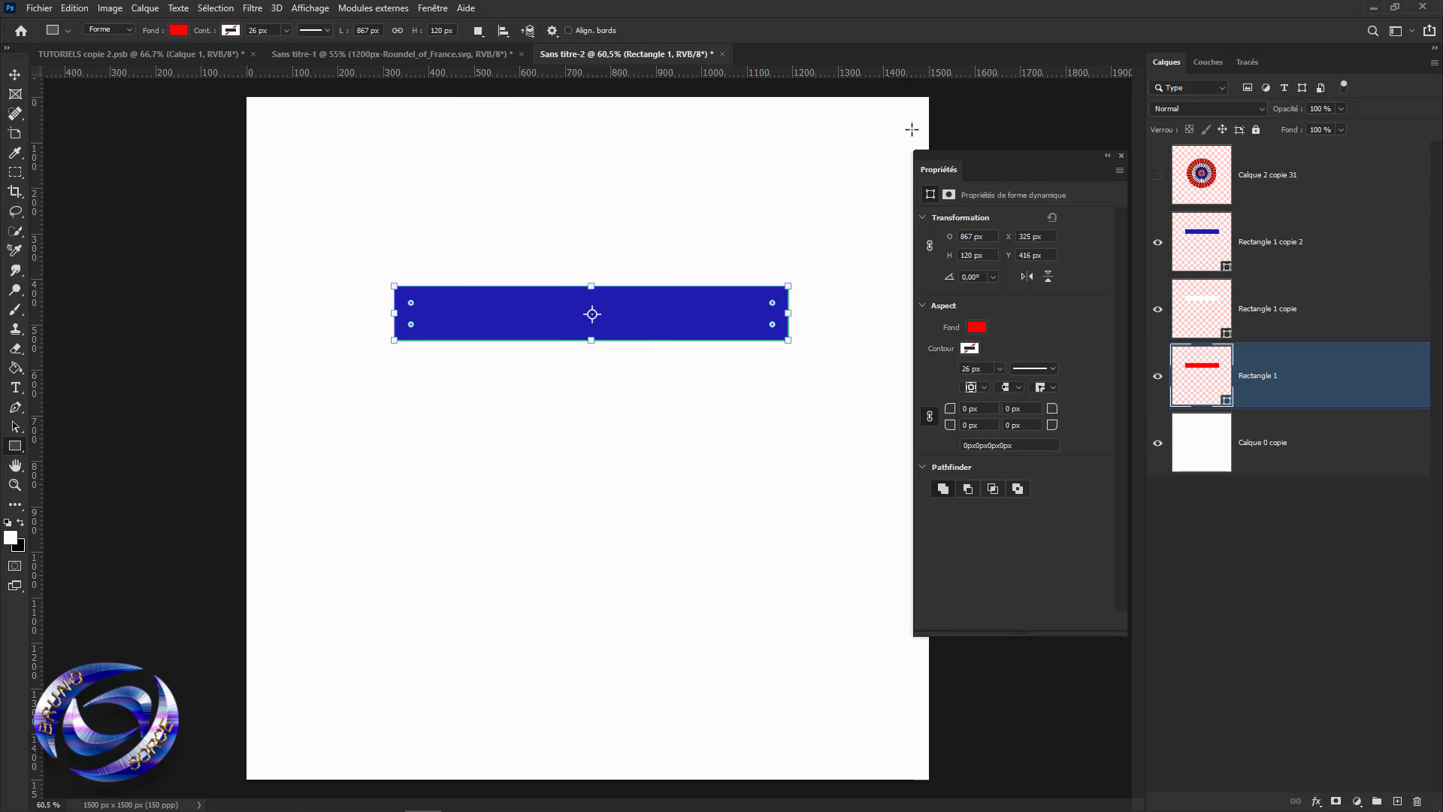
pyautogui.click(1121, 156)
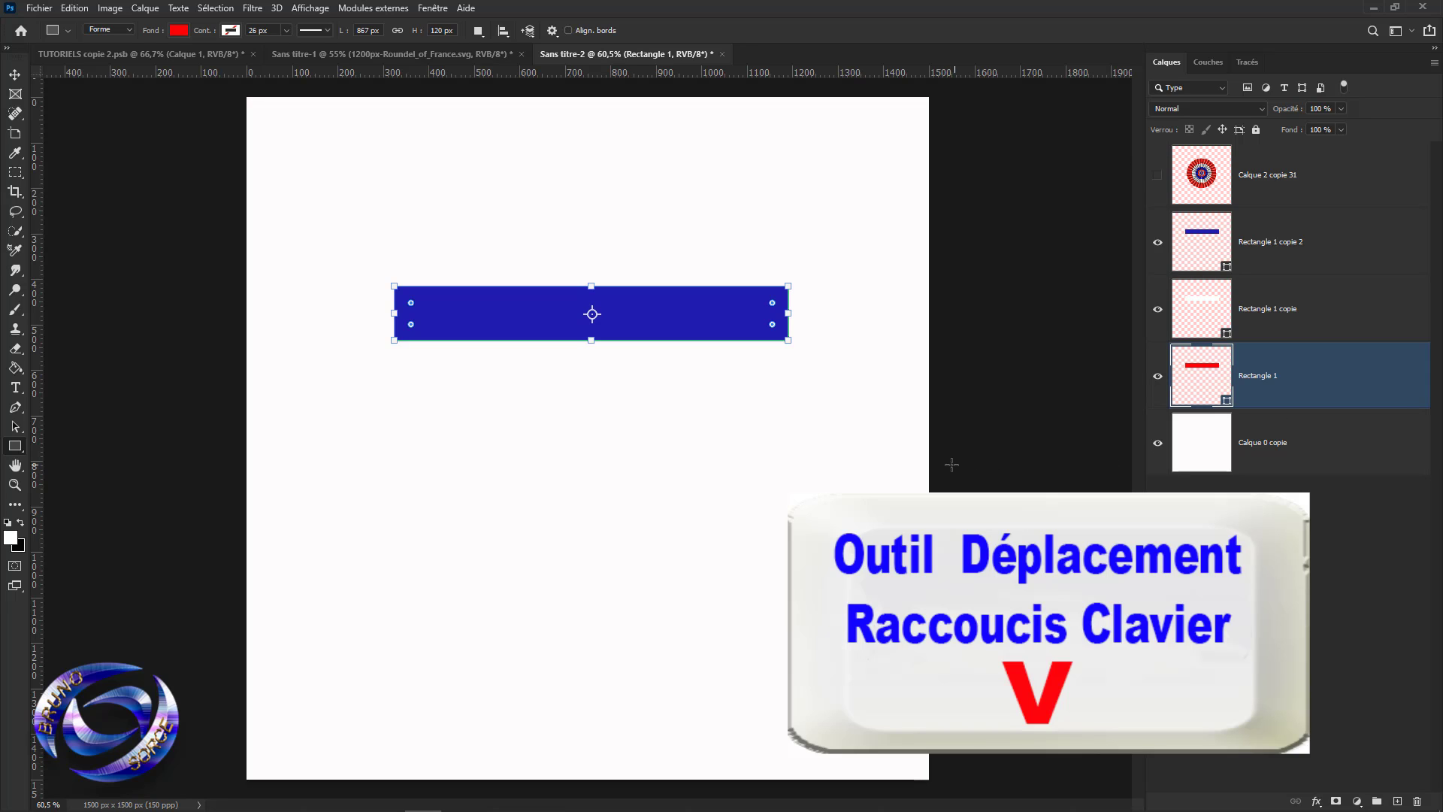
# Move the red rectangle down with the Move tool until it sits well clear below the blue one.
pyautogui.press('v')
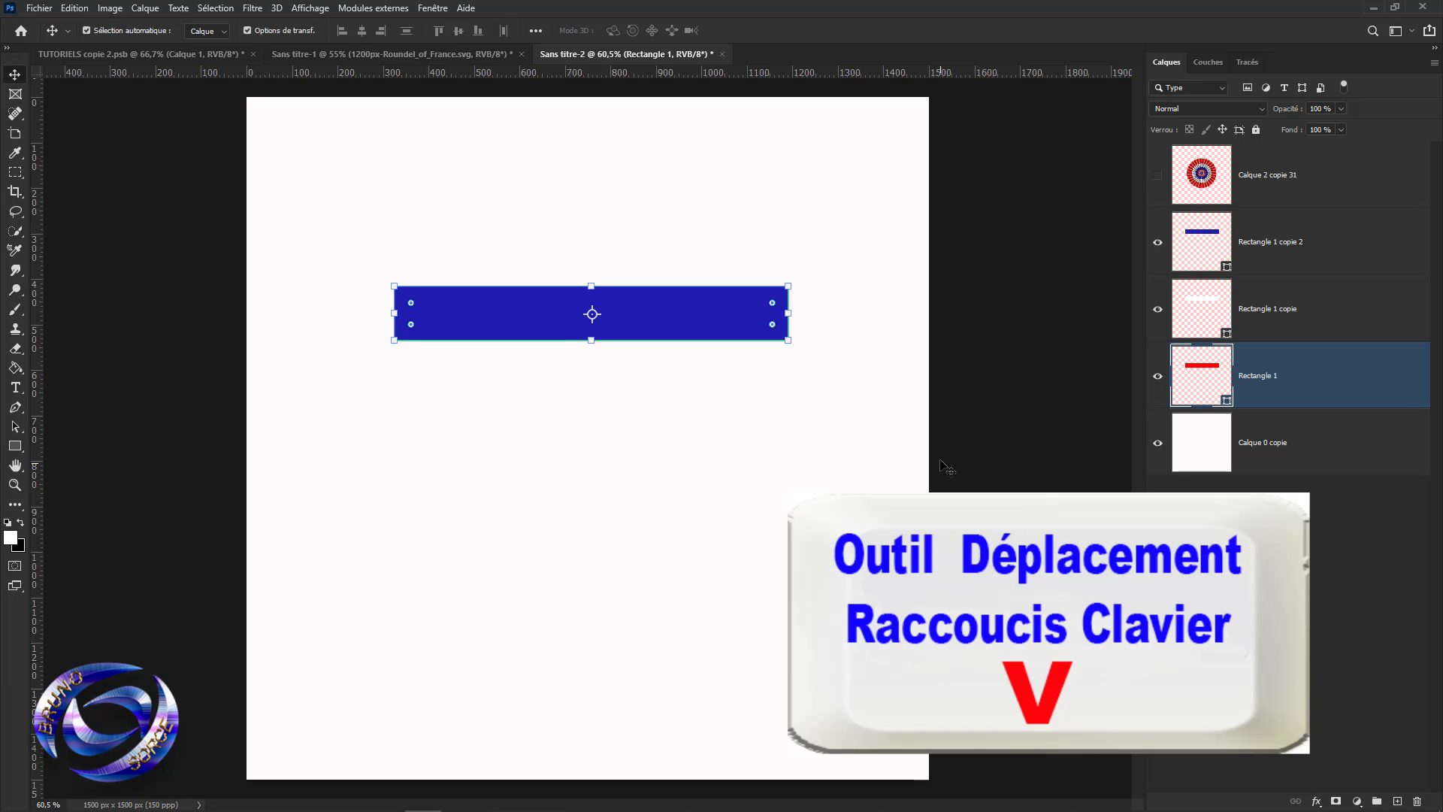
pyautogui.hotkey('shift', 'Down')
pyautogui.hotkey('shift', 'Down')
pyautogui.hotkey('shift', 'Down')
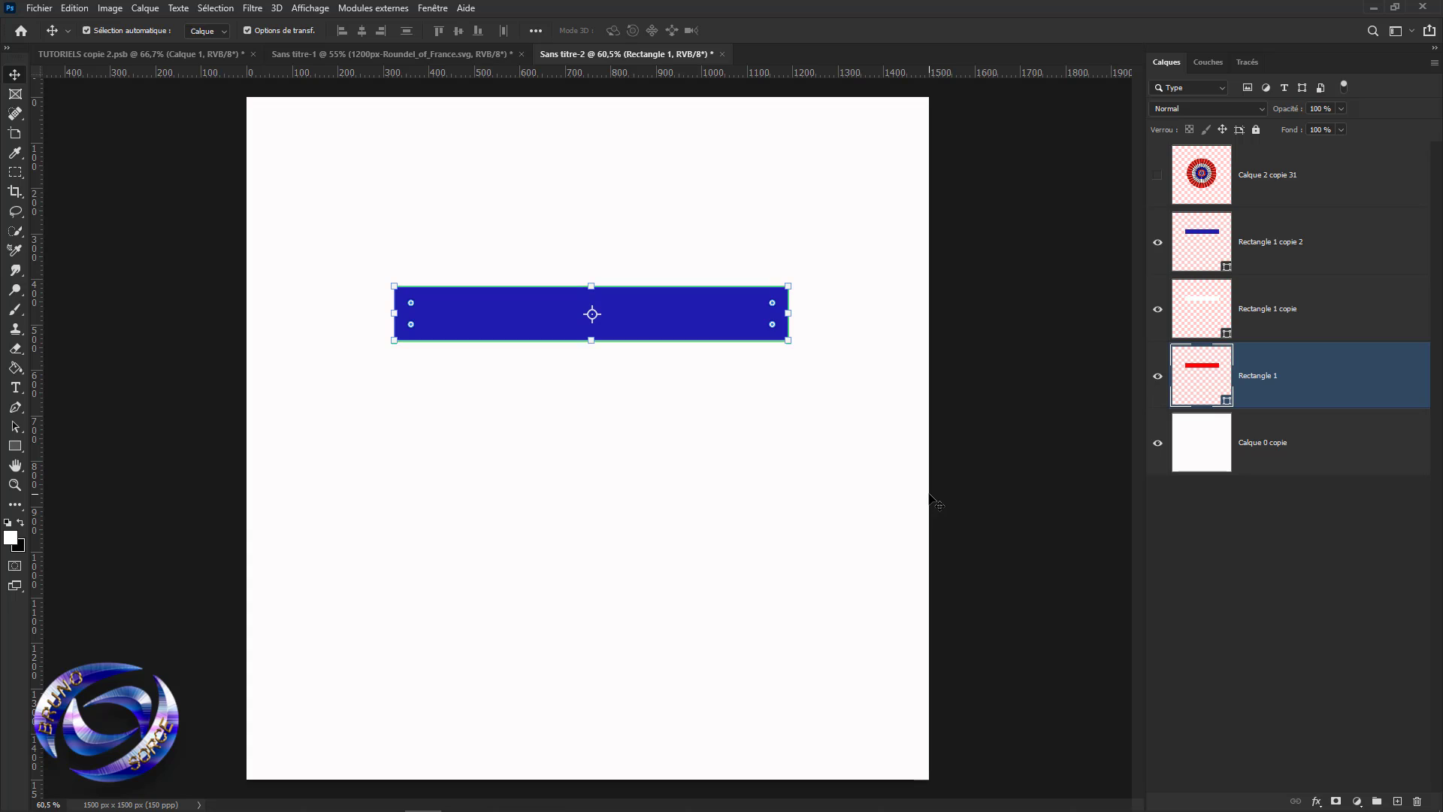
pyautogui.press('Down')
pyautogui.press('Down')
pyautogui.press('Down')
pyautogui.press('Down')
pyautogui.press('Down')
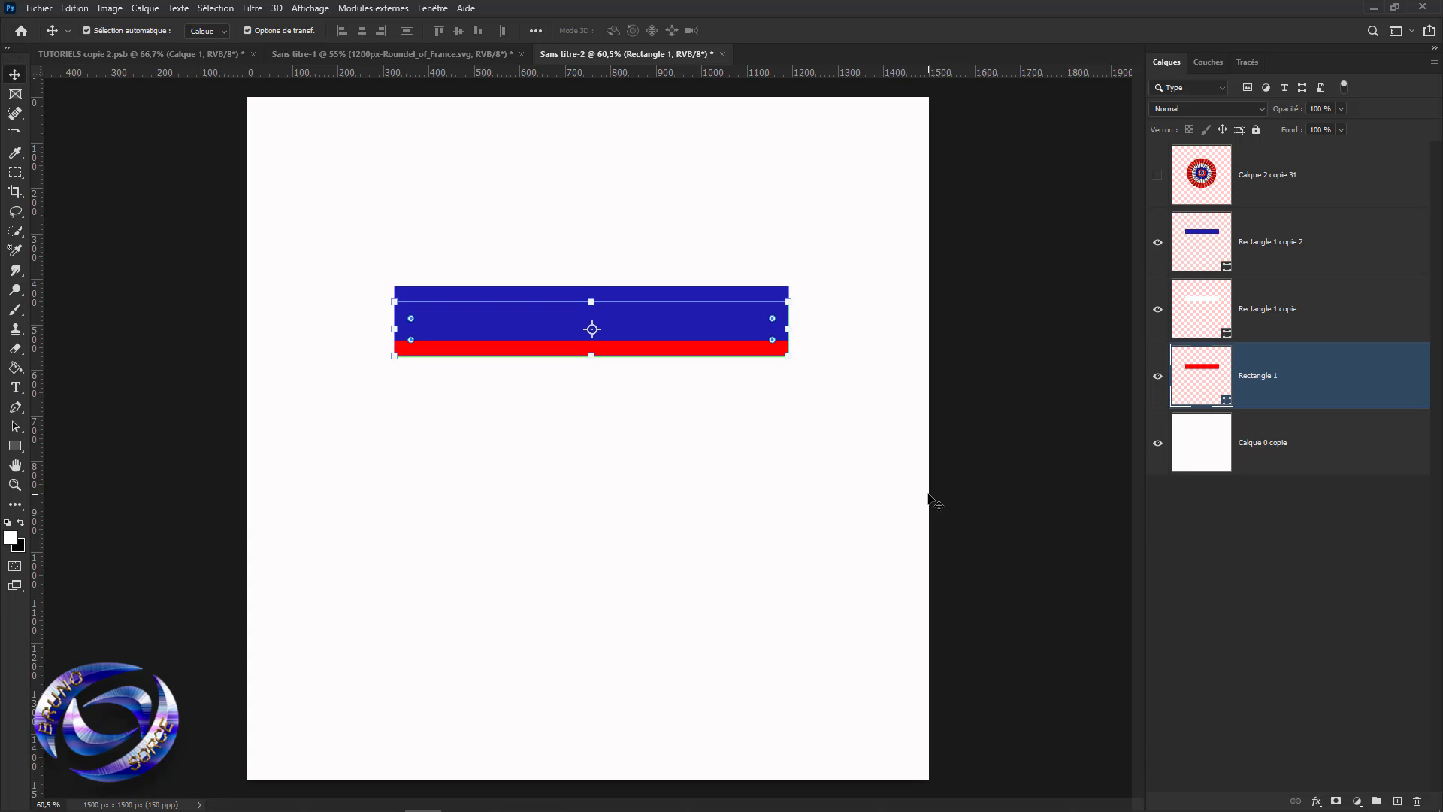
pyautogui.moveTo(690, 351); pyautogui.dragTo(678, 460)
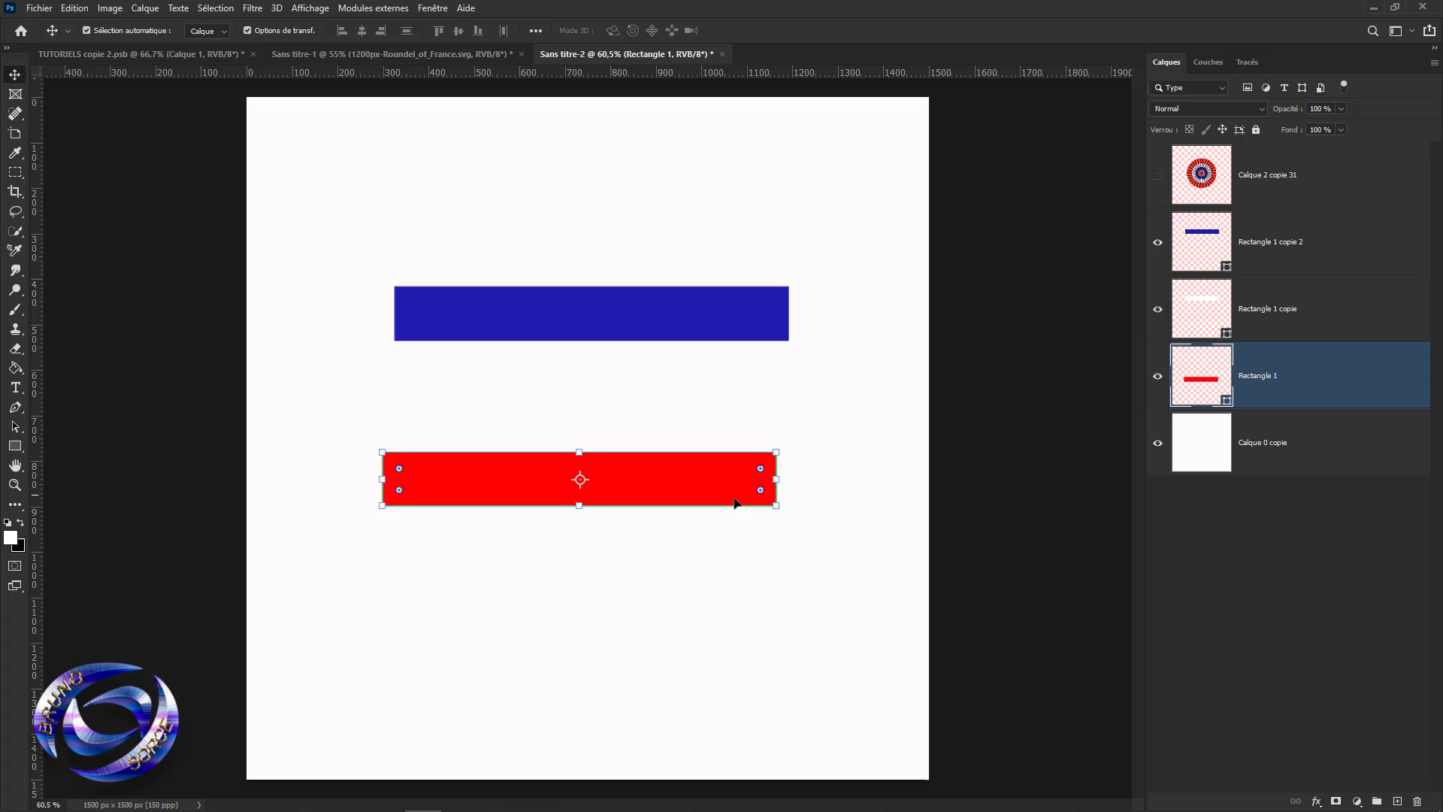
# Select the layer Rectangle 1 copie and nudge the white rectangle down slightly from behind the blue one.
pyautogui.click(1325, 312)
pyautogui.press('Down')
pyautogui.press('Down')
pyautogui.press('Down')
pyautogui.press('Down')
pyautogui.press('Down')
pyautogui.press('Down')
pyautogui.press('Down')
pyautogui.press('Down')
pyautogui.press('Down')
pyautogui.press('Down')
pyautogui.press('Down')
pyautogui.press('Down')
pyautogui.press('Down')
pyautogui.press('Down')
pyautogui.press('Down')
pyautogui.press('Down')
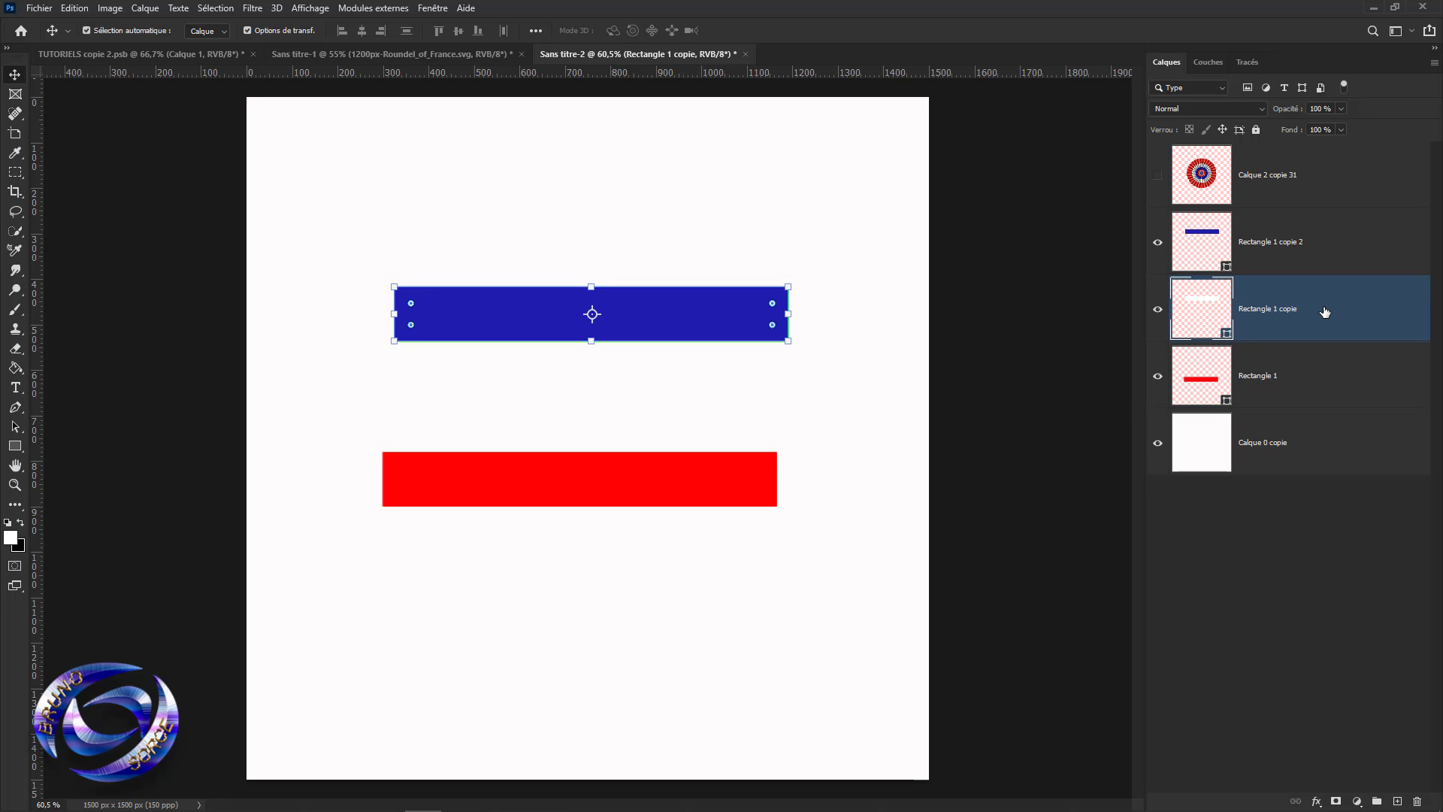
pyautogui.press('Down')
pyautogui.press('Down')
pyautogui.press('Down')
pyautogui.press('Down')
pyautogui.press('Down')
pyautogui.press('Down')
pyautogui.press('Down')
pyautogui.press('Down')
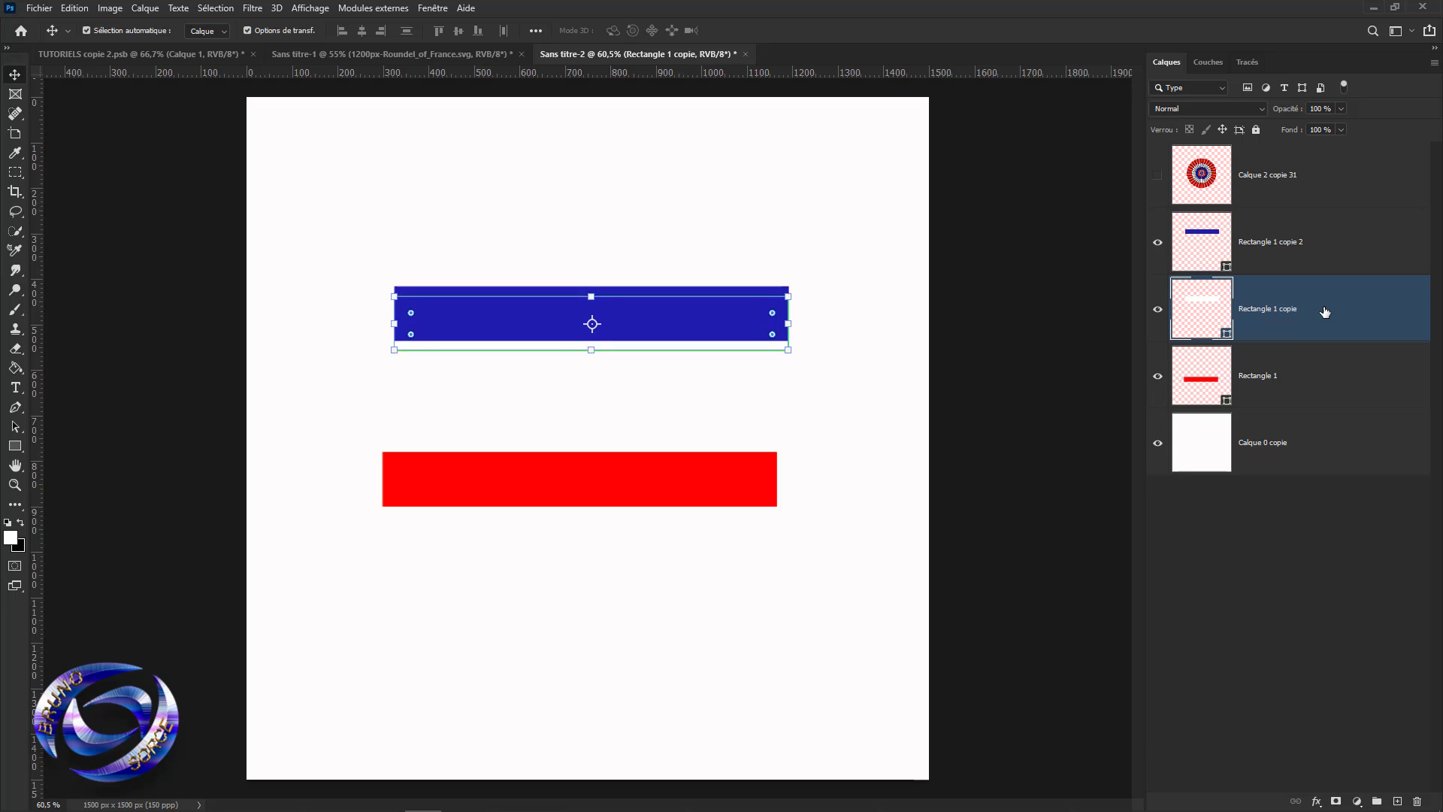
# Hide the white background layer and stack the white and red rectangles edge to edge directly beneath the blue one.
pyautogui.click(1157, 444)
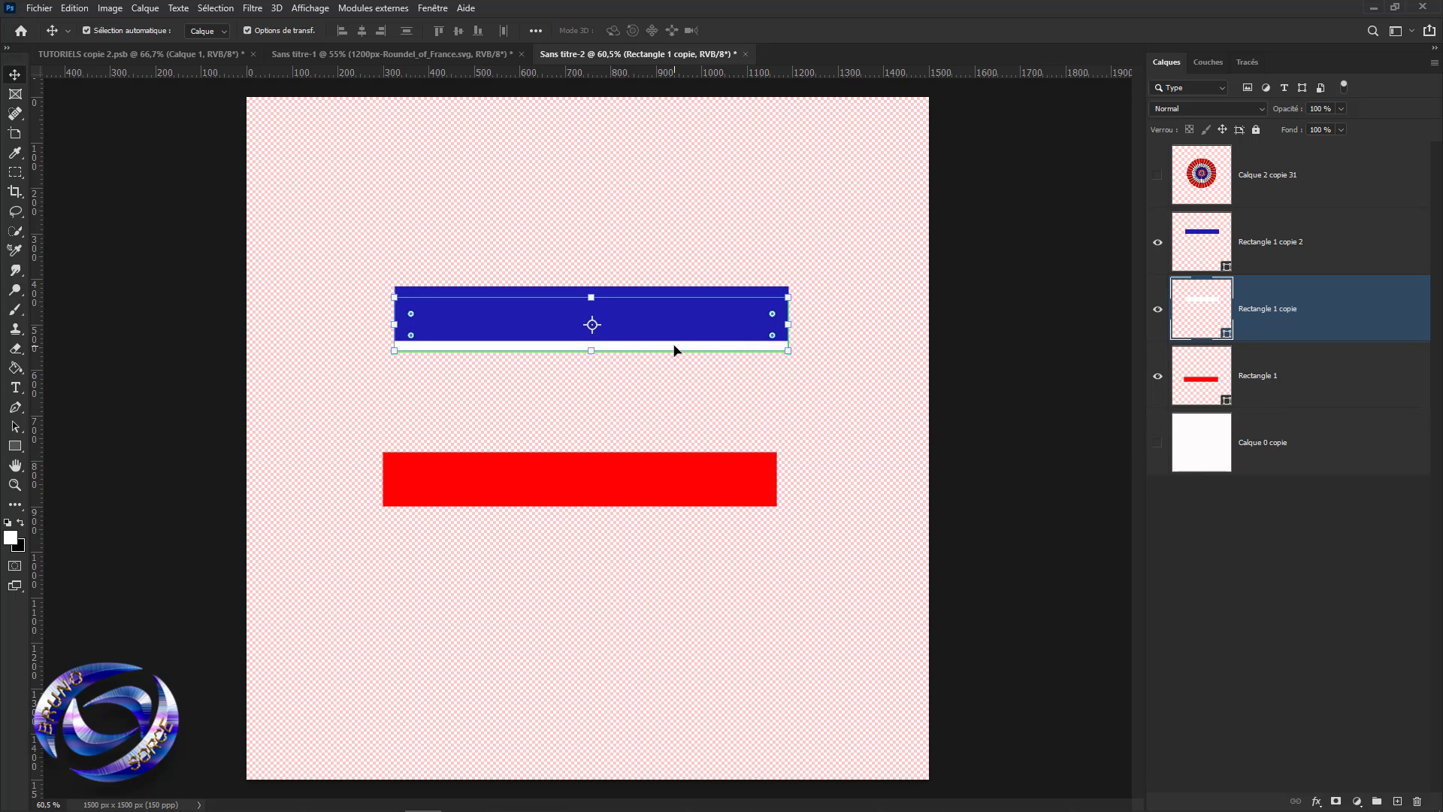
pyautogui.moveTo(674, 353); pyautogui.dragTo(675, 396)
pyautogui.moveTo(673, 483); pyautogui.dragTo(687, 426)
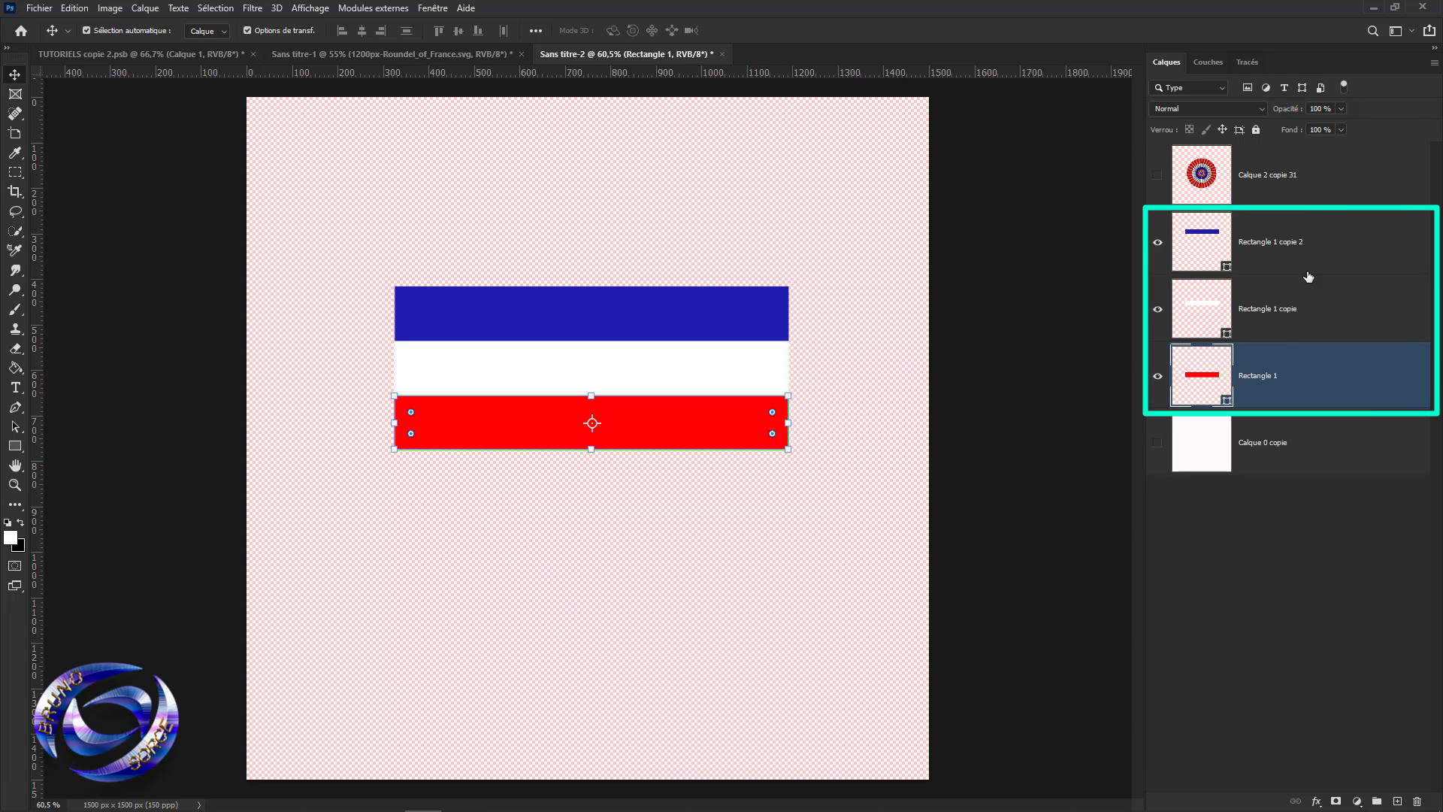
# Select the three rectangle layers together and rasterize them.
pyautogui.keyDown('ctrl'); pyautogui.click(1316, 325); pyautogui.keyUp('ctrl')
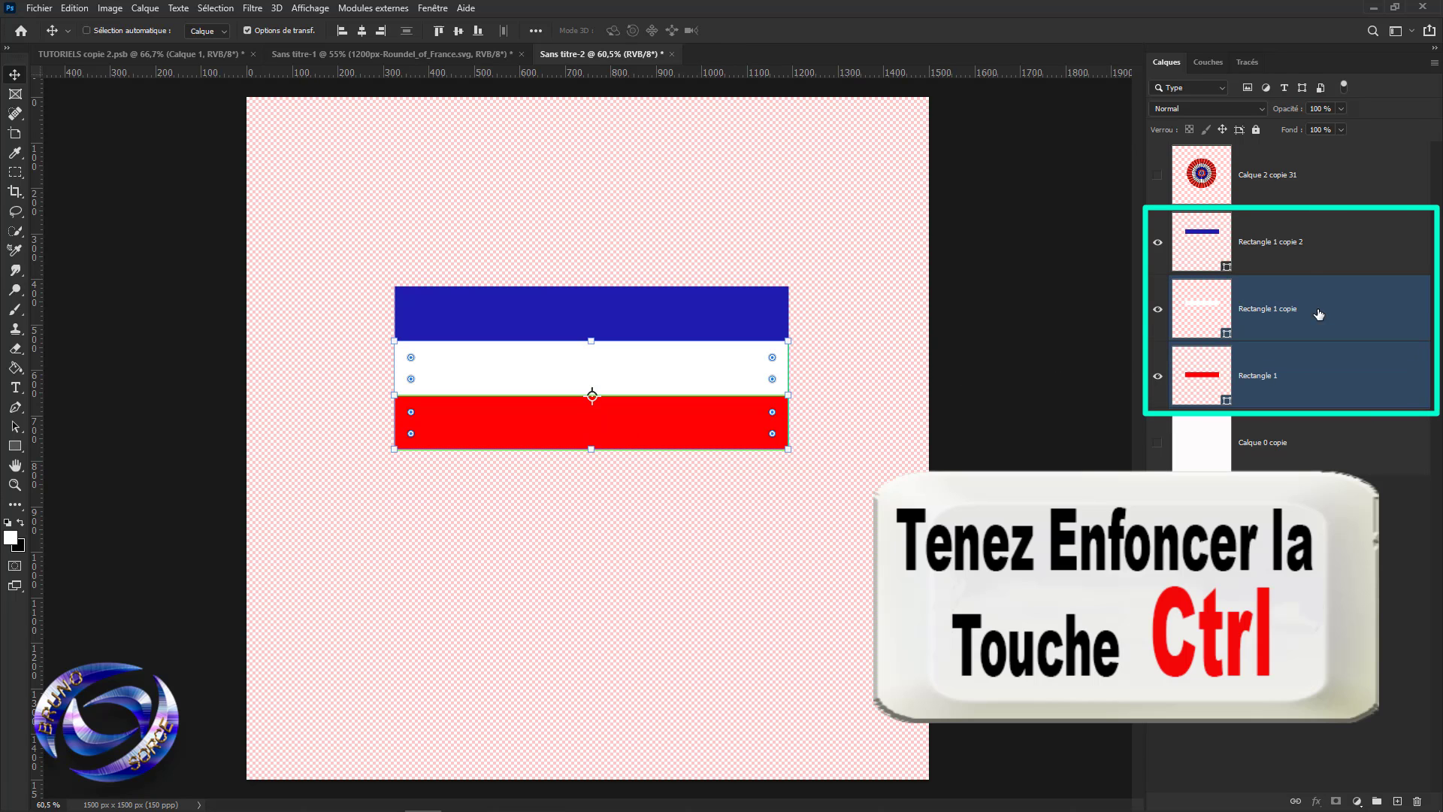
pyautogui.keyDown('ctrl'); pyautogui.click(1319, 243); pyautogui.keyUp('ctrl')
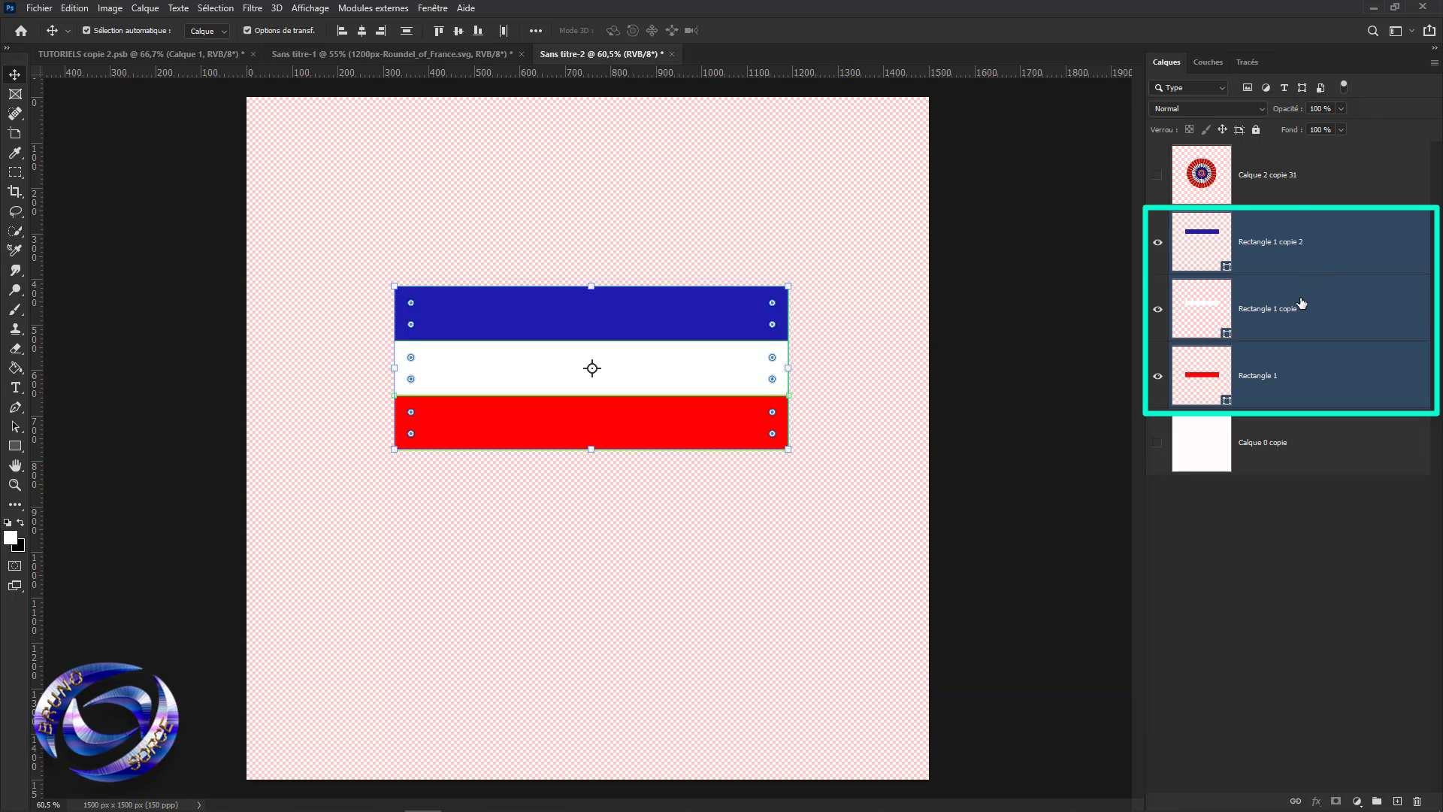
pyautogui.rightClick(1302, 303)
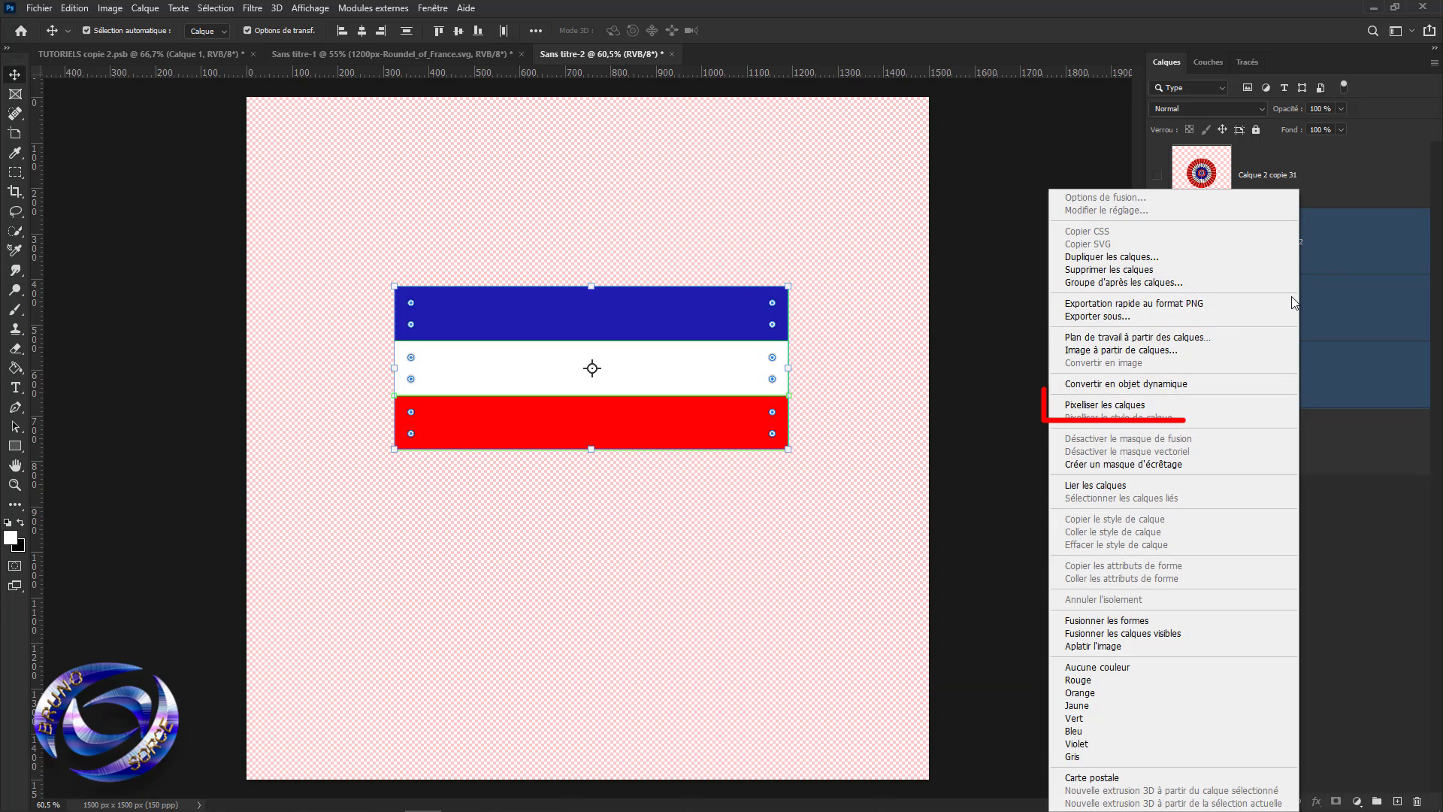
pyautogui.click(1110, 407)
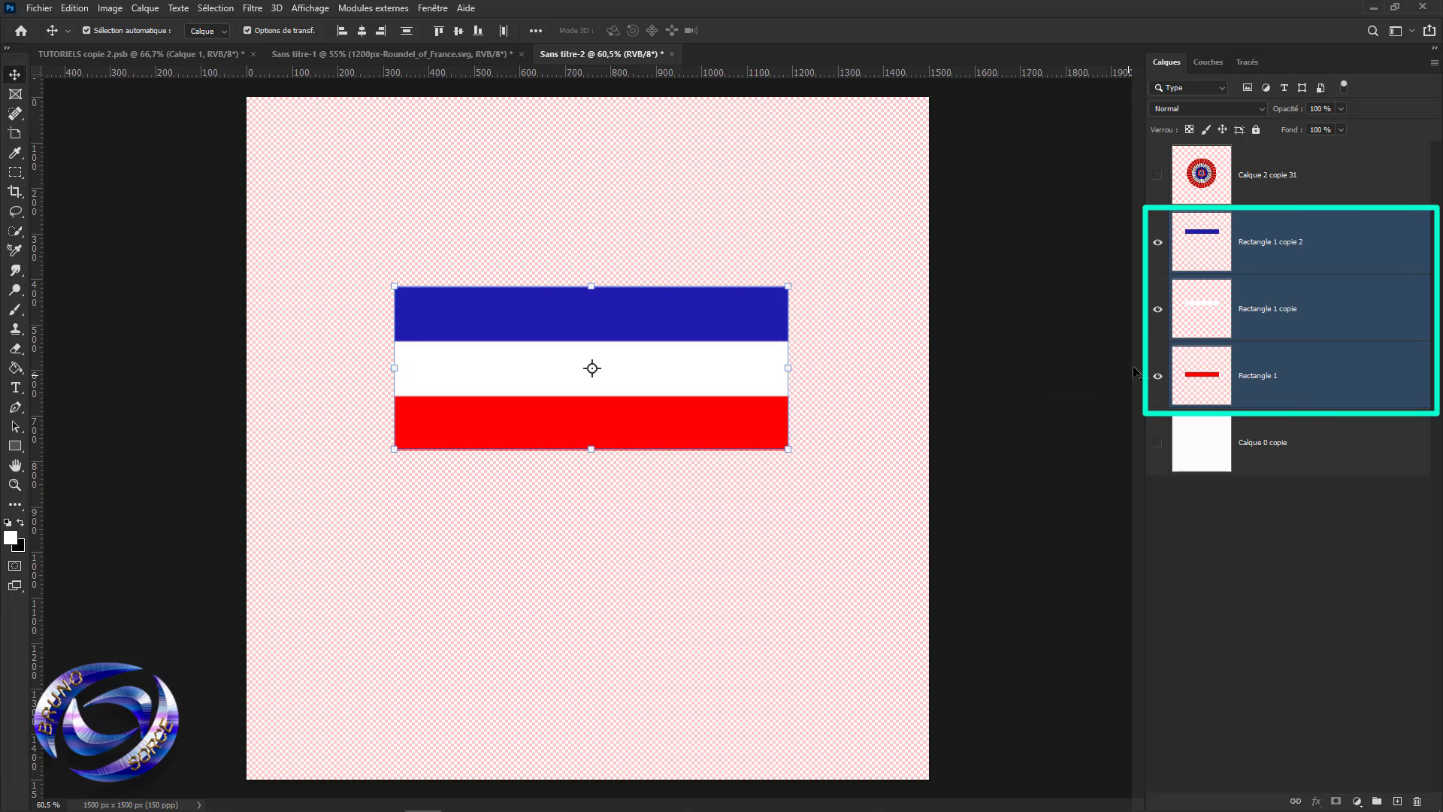
# Merge the three selected rectangle layers into one and shift the merged flag slightly up and to the left.
pyautogui.rightClick(1295, 299)
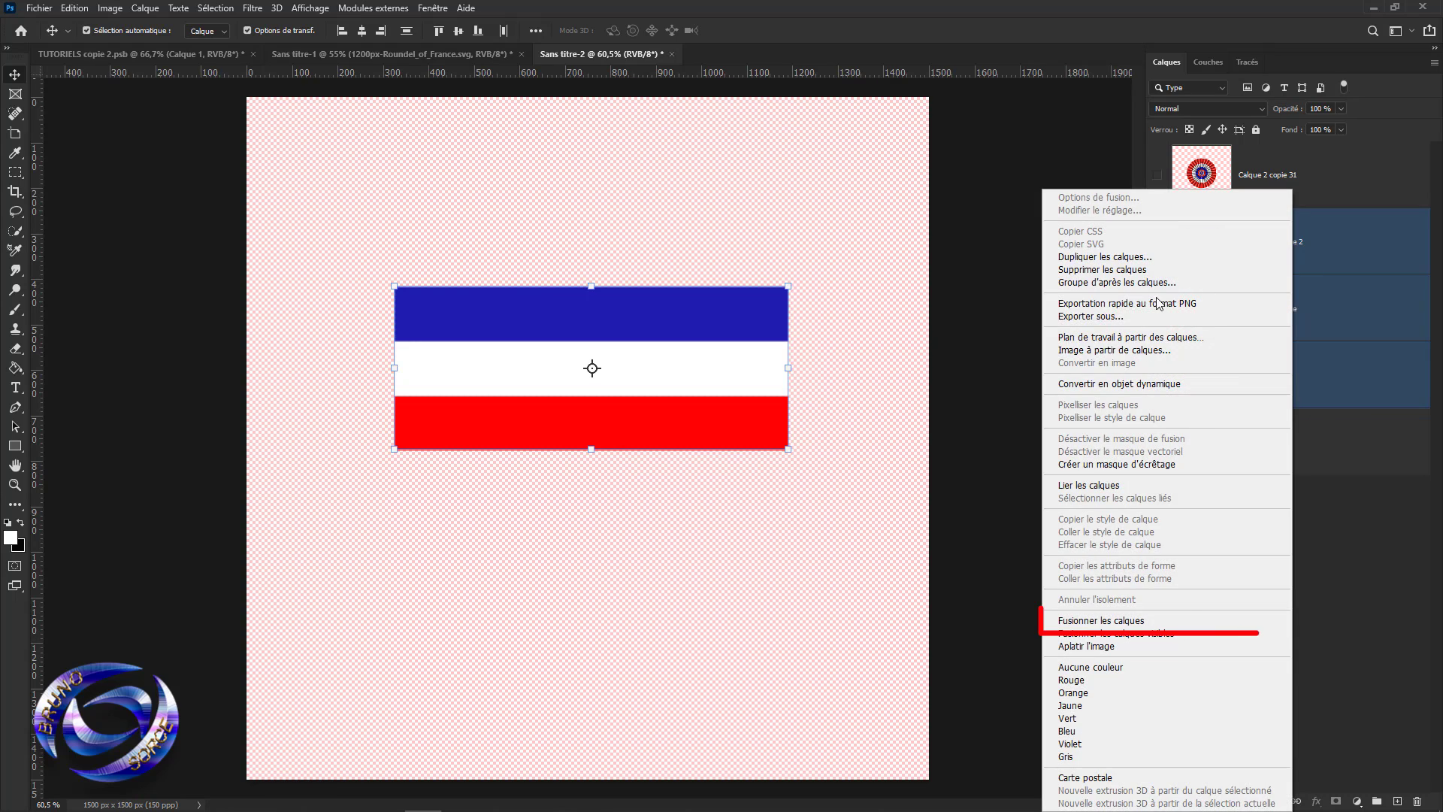
pyautogui.click(1080, 623)
pyautogui.moveTo(686, 339); pyautogui.dragTo(662, 317)
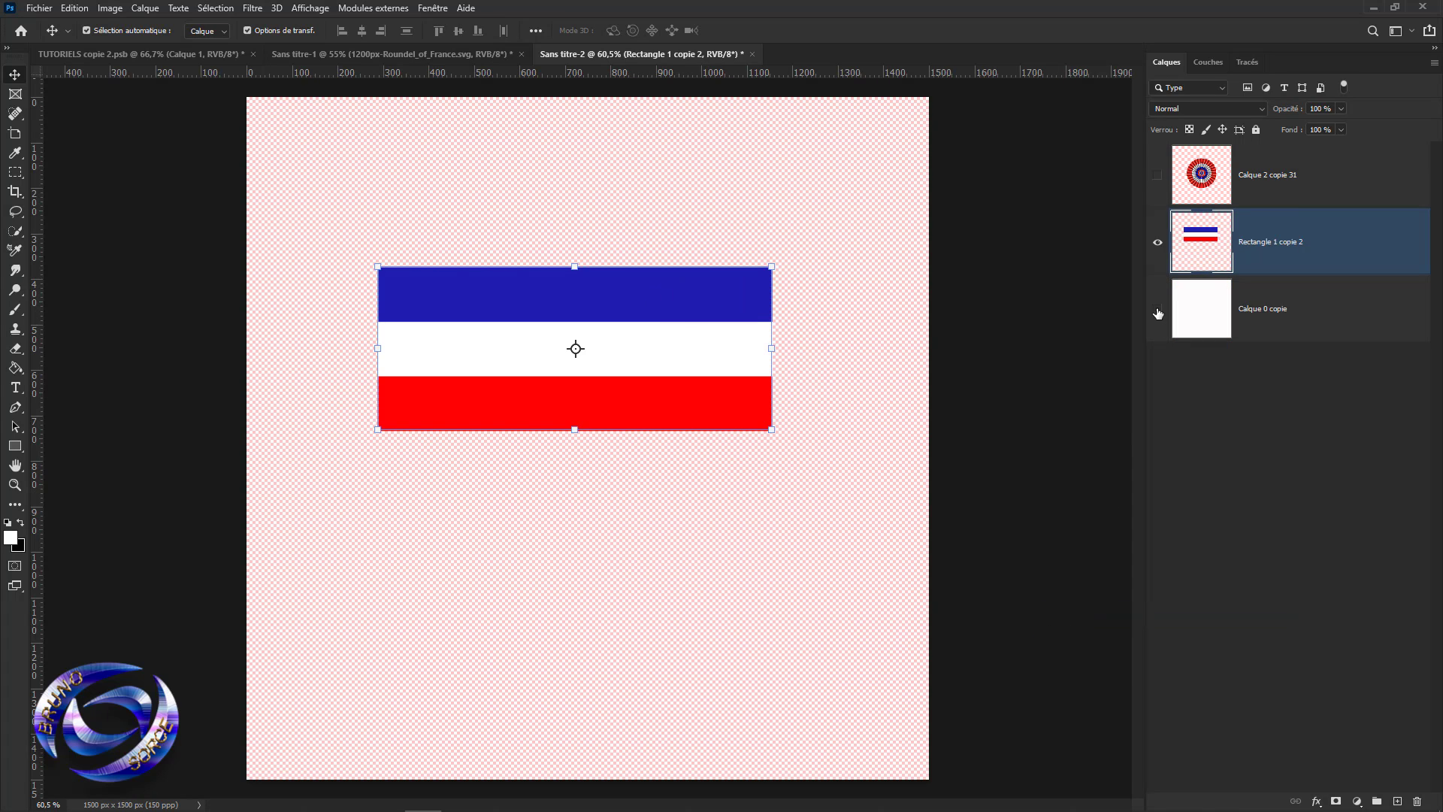
# Show the white background layer, and lower the striped flag on the canvas and scale it down proportionally about its centre.
pyautogui.click(1158, 311)
pyautogui.moveTo(644, 392); pyautogui.dragTo(644, 438)
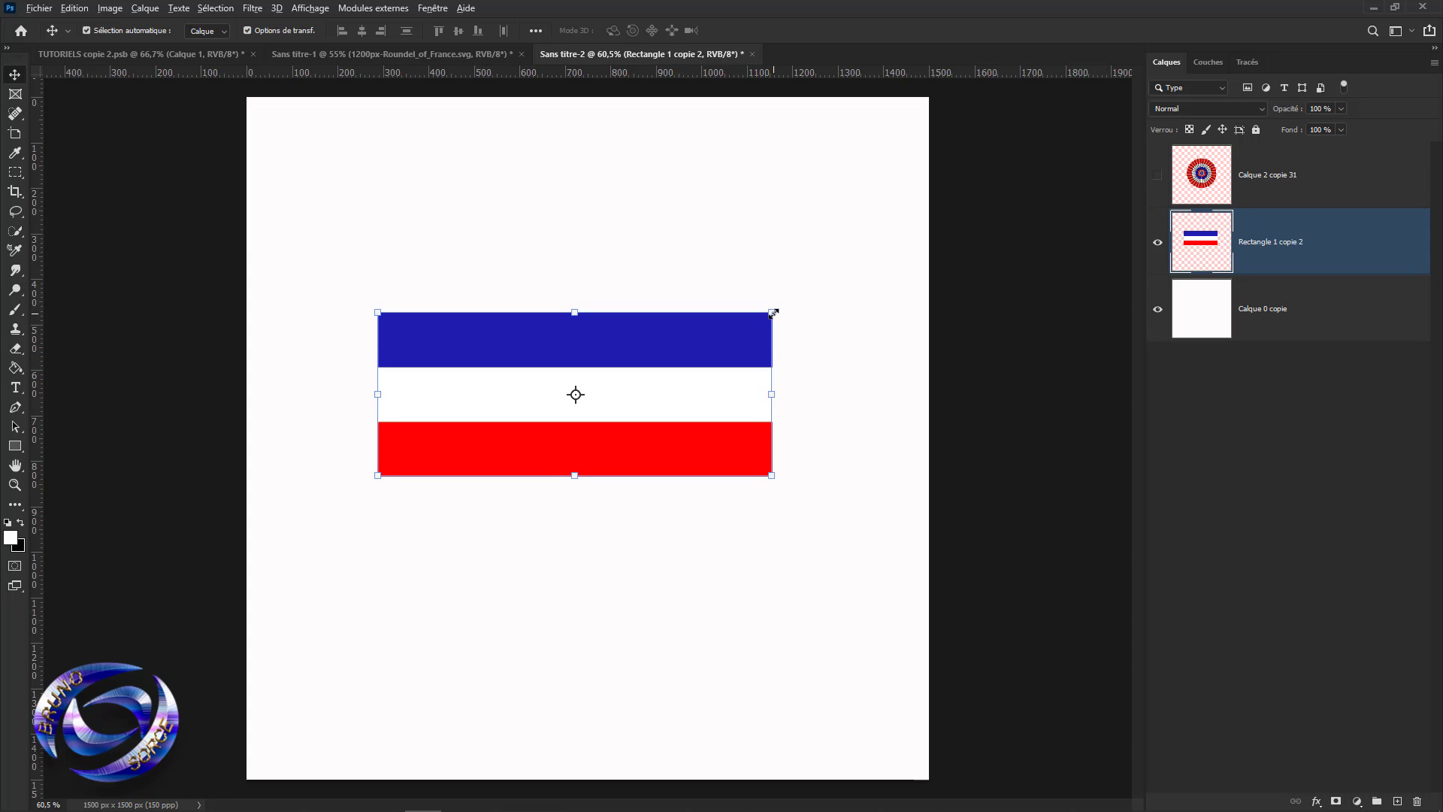
pyautogui.moveTo(771, 313); pyautogui.dragTo(720, 339)
pyautogui.press('Return')
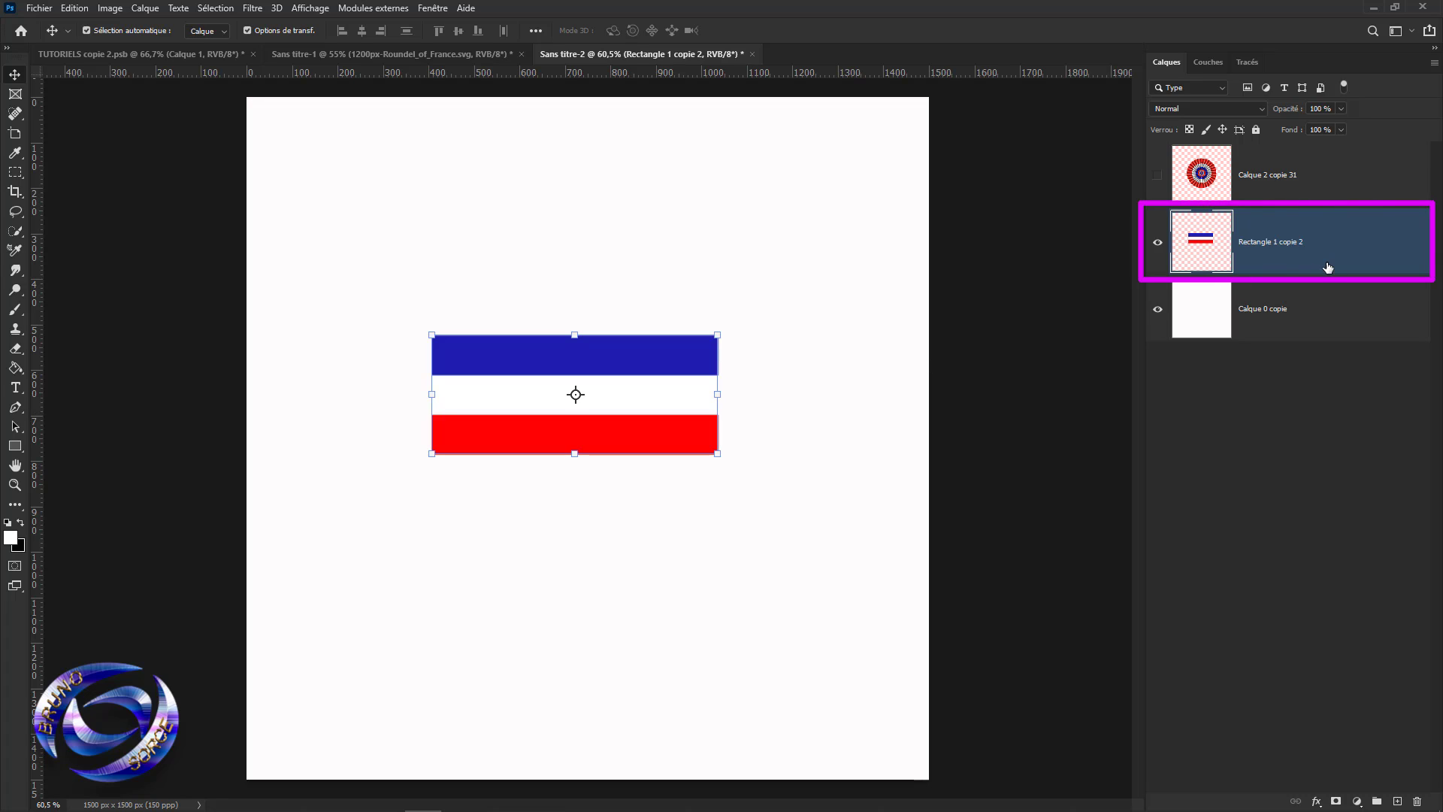
# On a new layer above the flag, paint one soft black brush spot at 70% opacity over the flag's right end.
pyautogui.click(1397, 802)
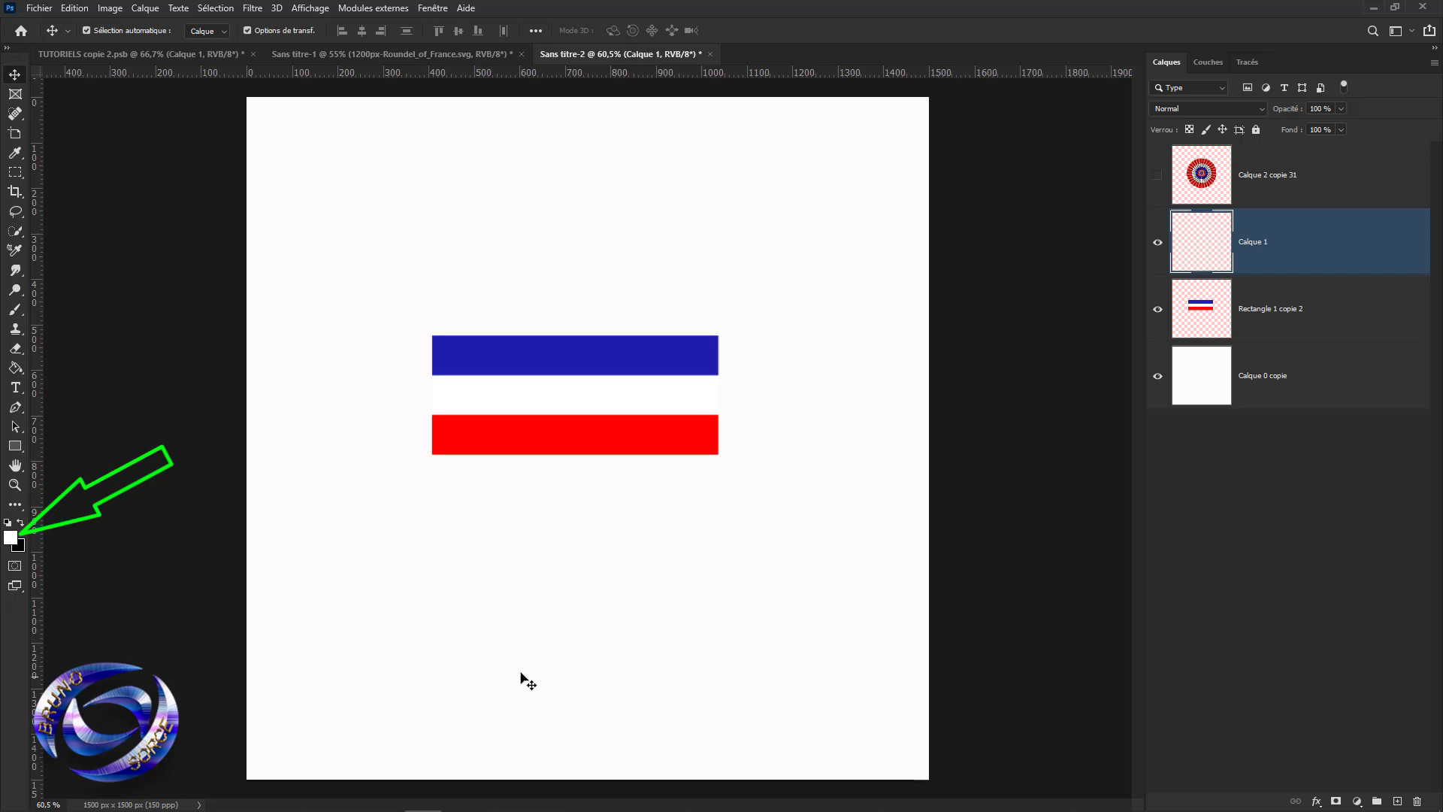
pyautogui.click(21, 523)
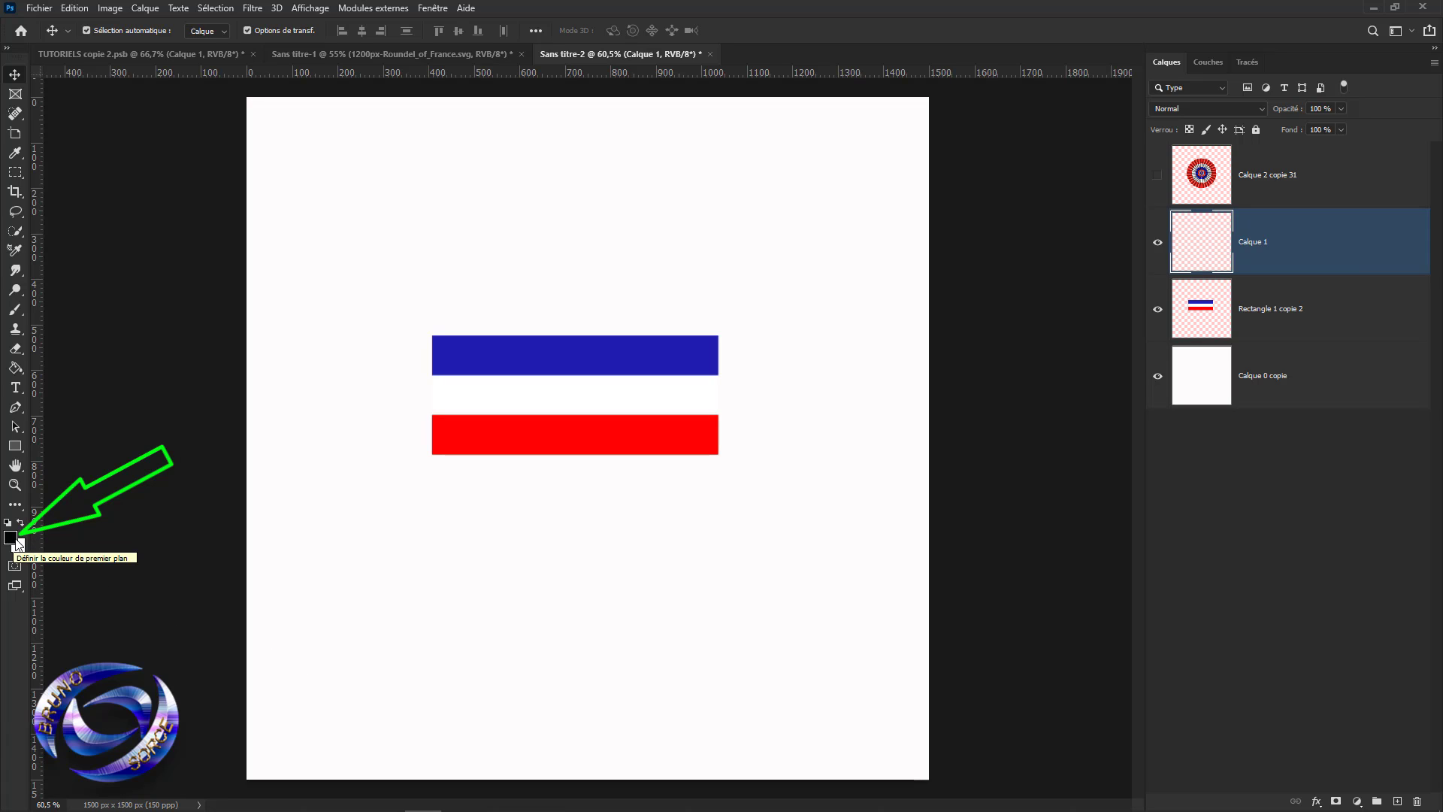
pyautogui.click(15, 317)
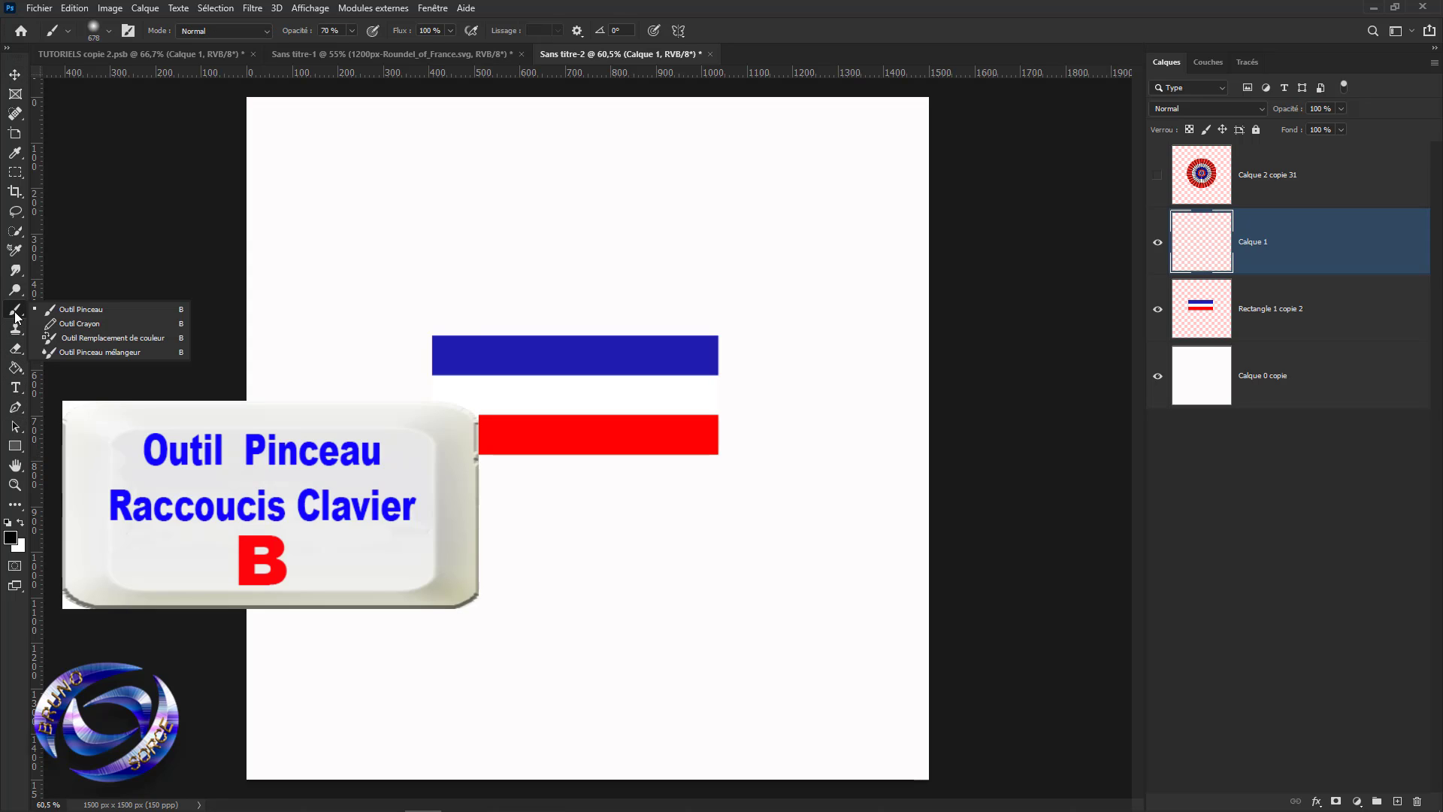
pyautogui.click(78, 311)
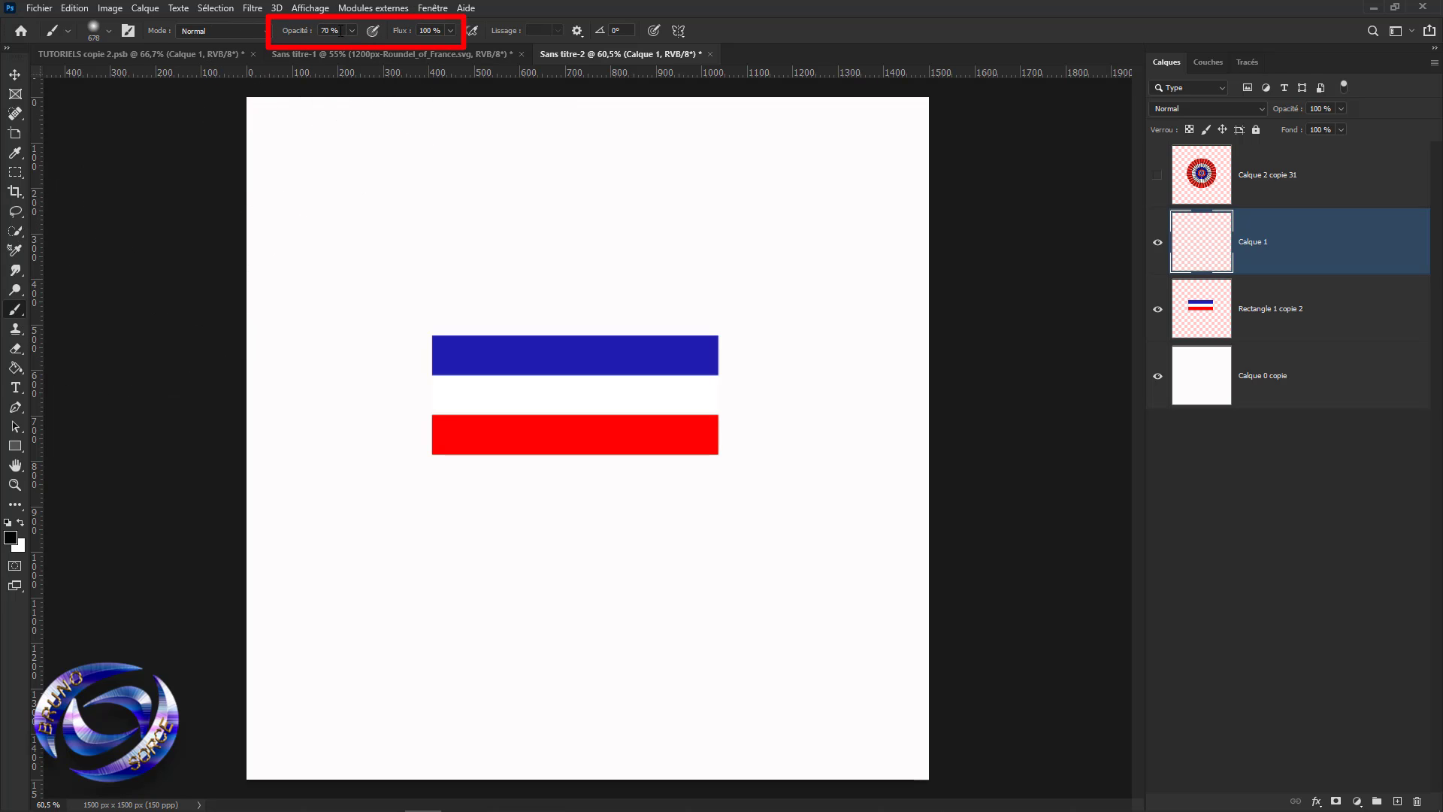
pyautogui.moveTo(339, 30); pyautogui.dragTo(320, 30)
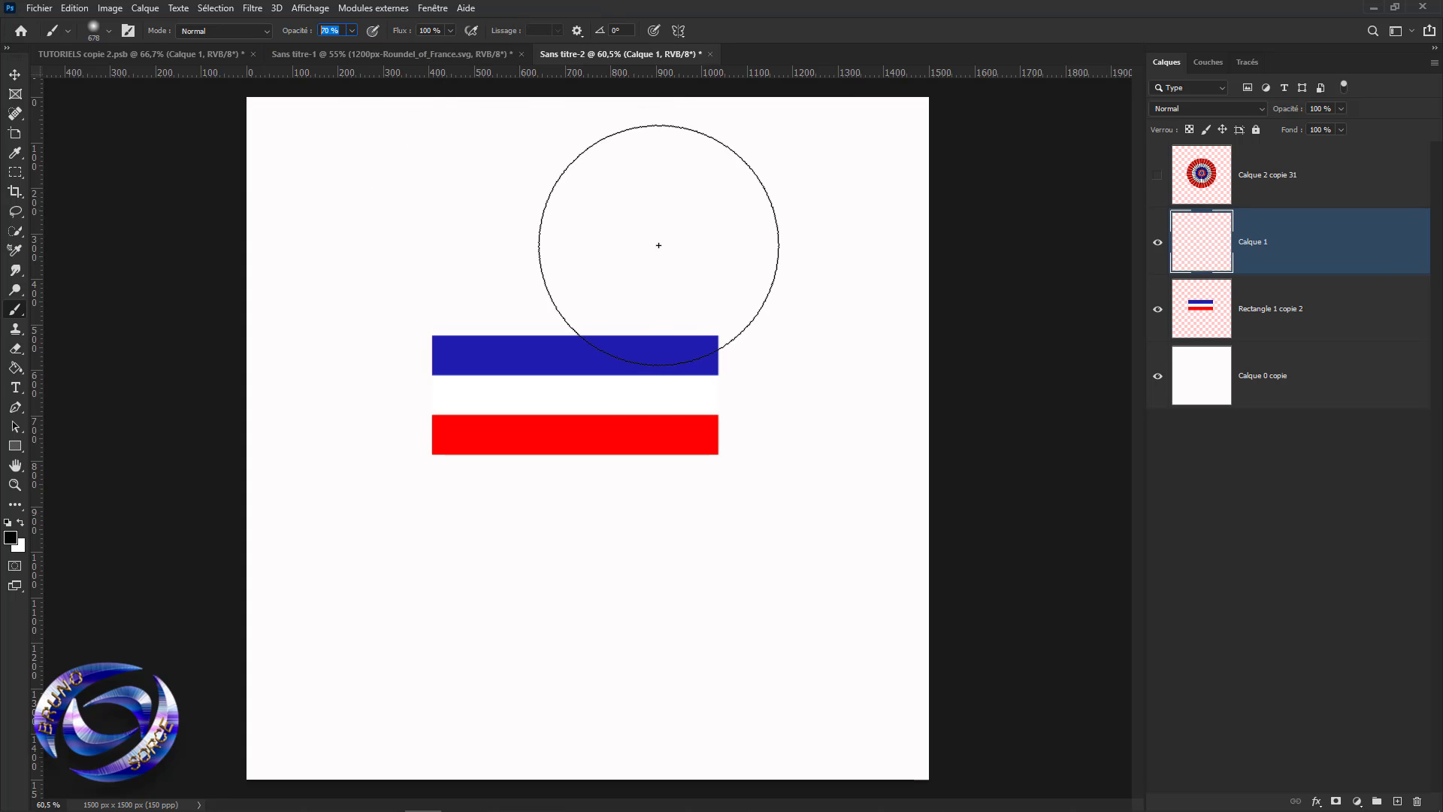
pyautogui.click(683, 390)
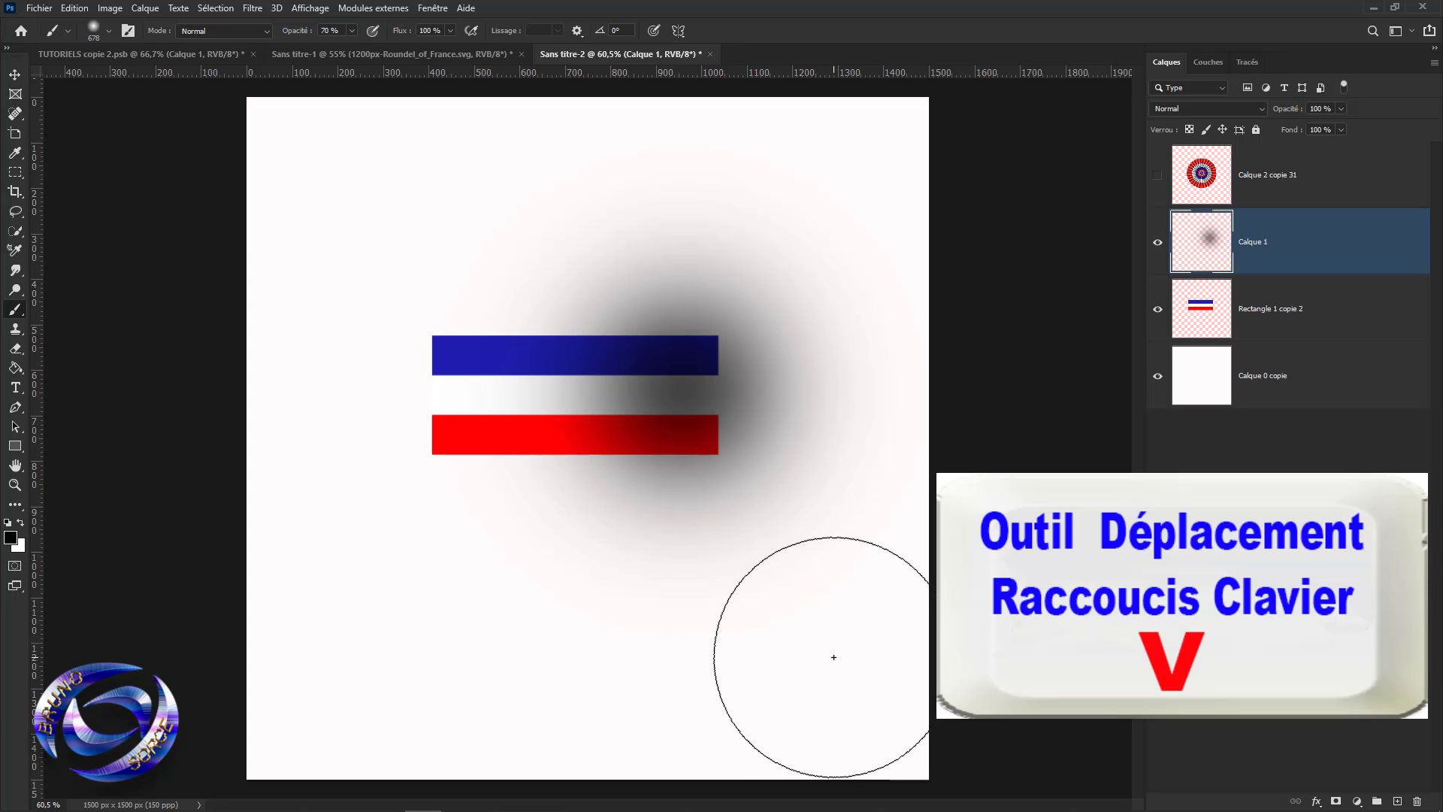
# Narrow the black spot to about 57% width, position it over the flag's right end and clip its layer to the flag.
pyautogui.hotkey('ctrl', 't')
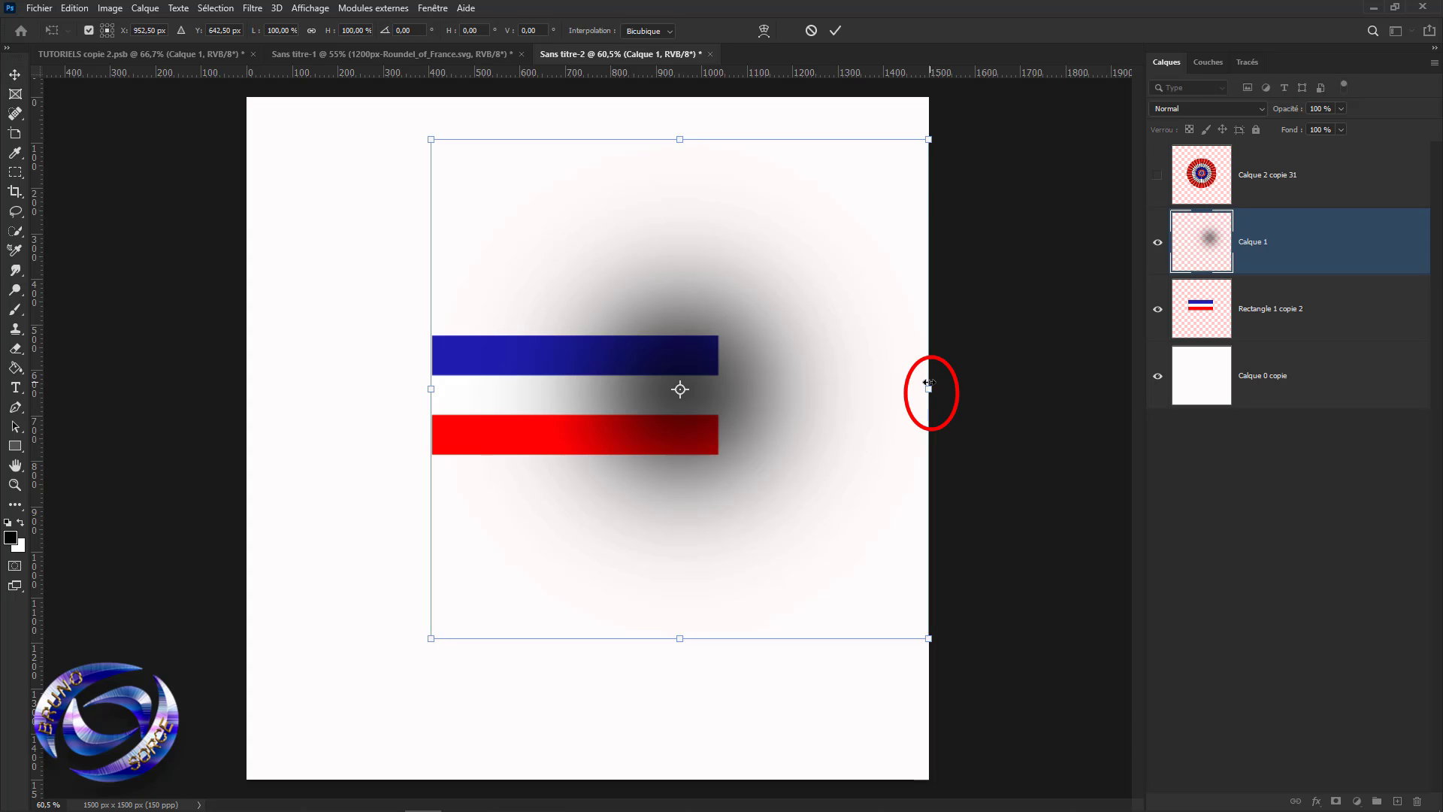
pyautogui.moveTo(929, 389); pyautogui.dragTo(779, 393)
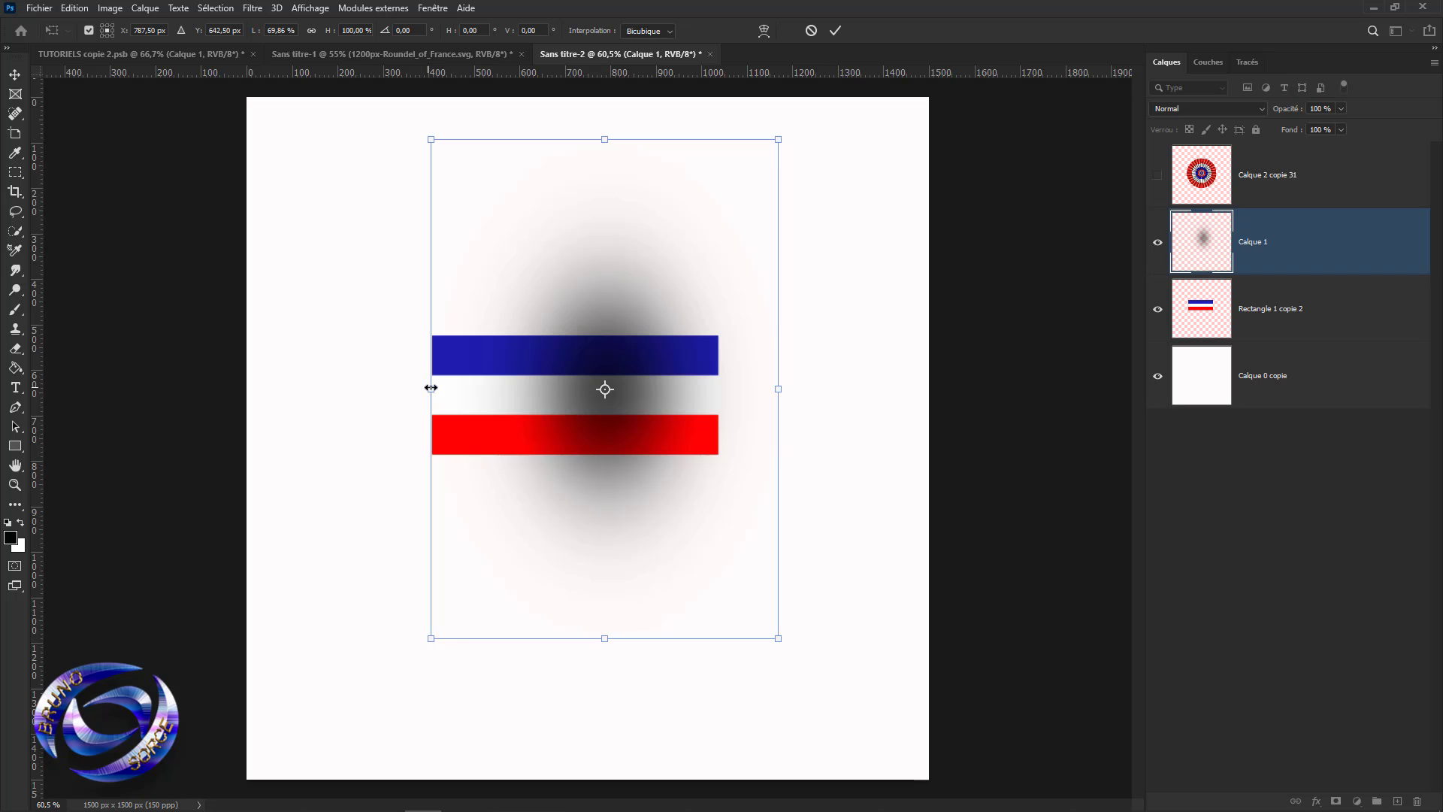
pyautogui.moveTo(431, 388); pyautogui.dragTo(496, 389)
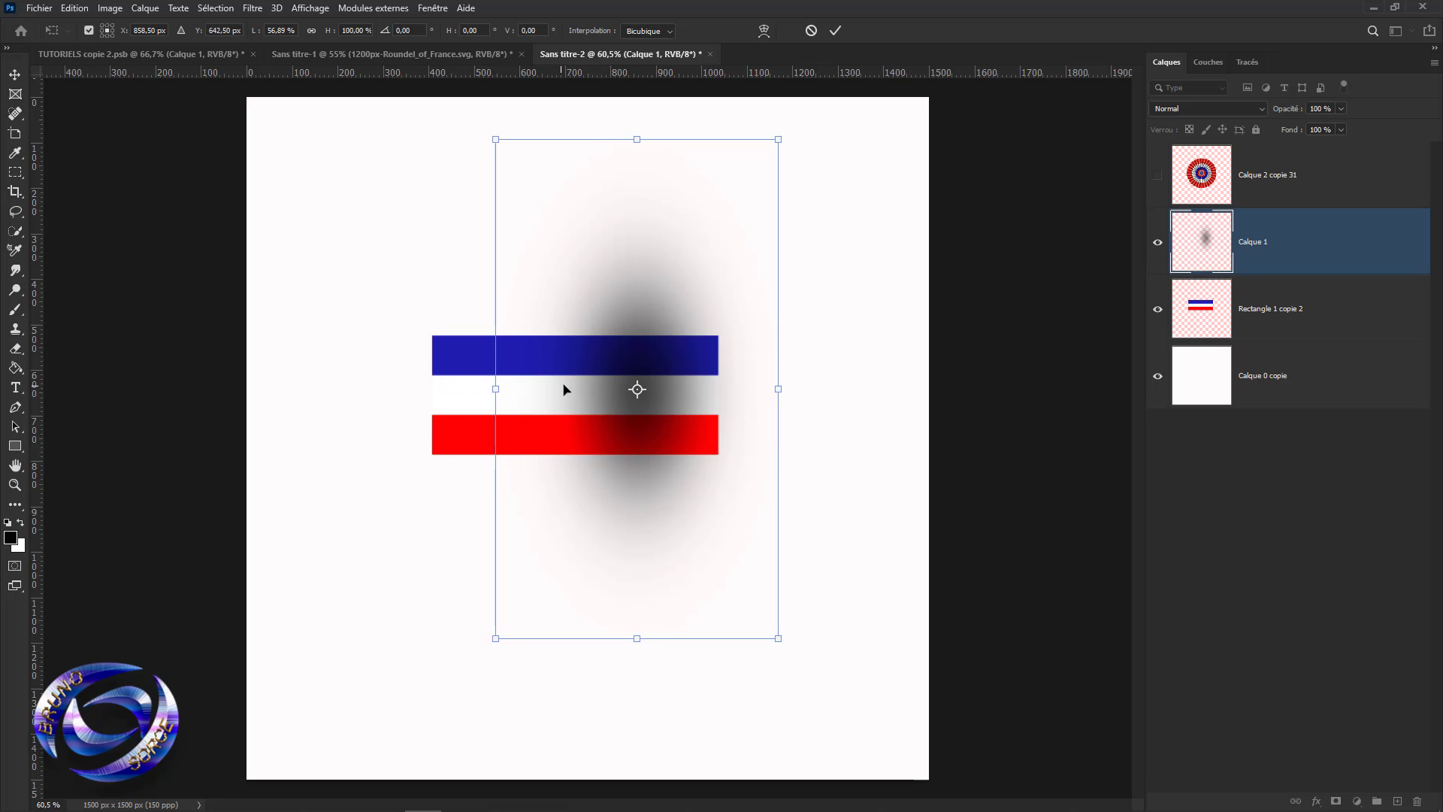
pyautogui.moveTo(643, 348); pyautogui.dragTo(685, 349)
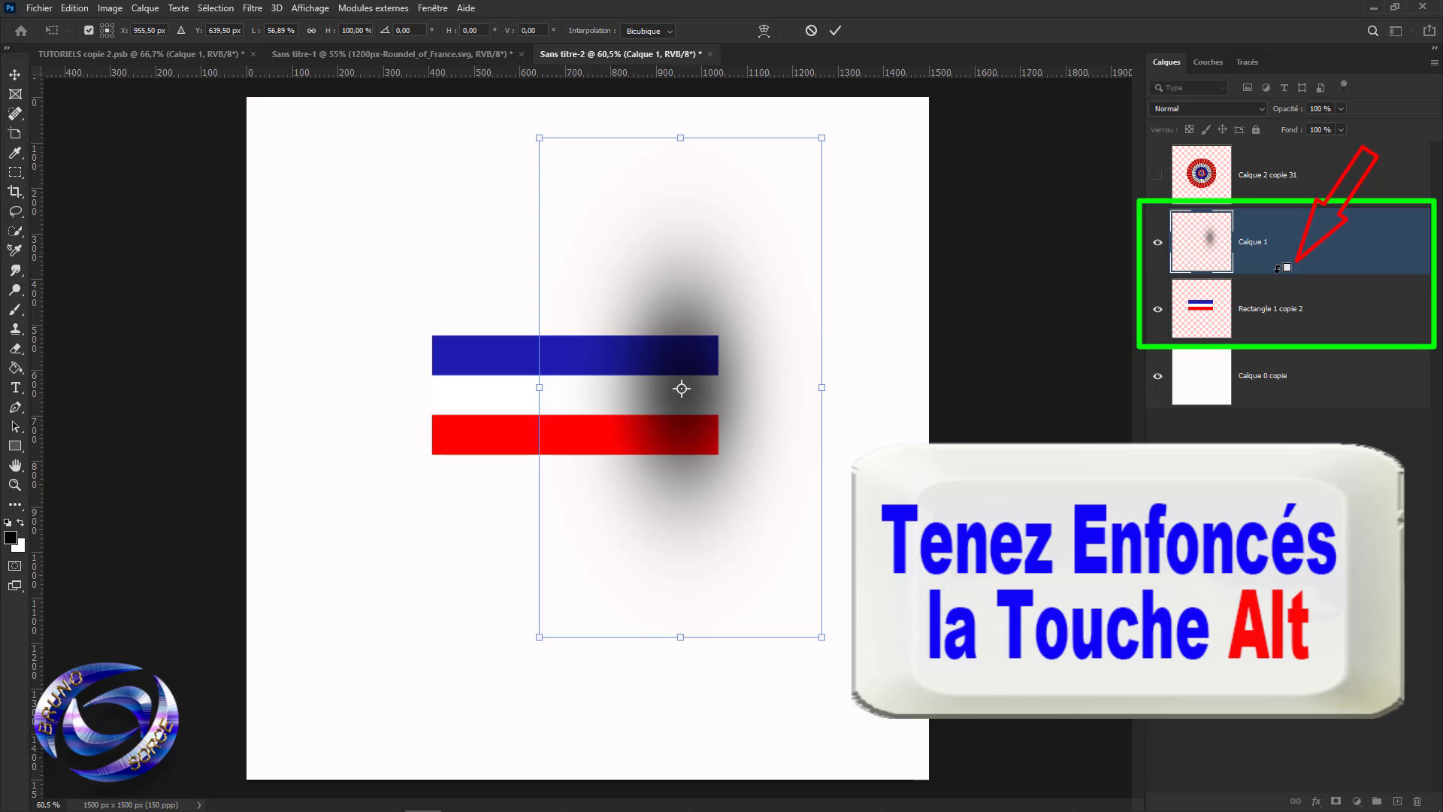
pyautogui.keyDown('alt'); pyautogui.click(1278, 269); pyautogui.keyUp('alt')
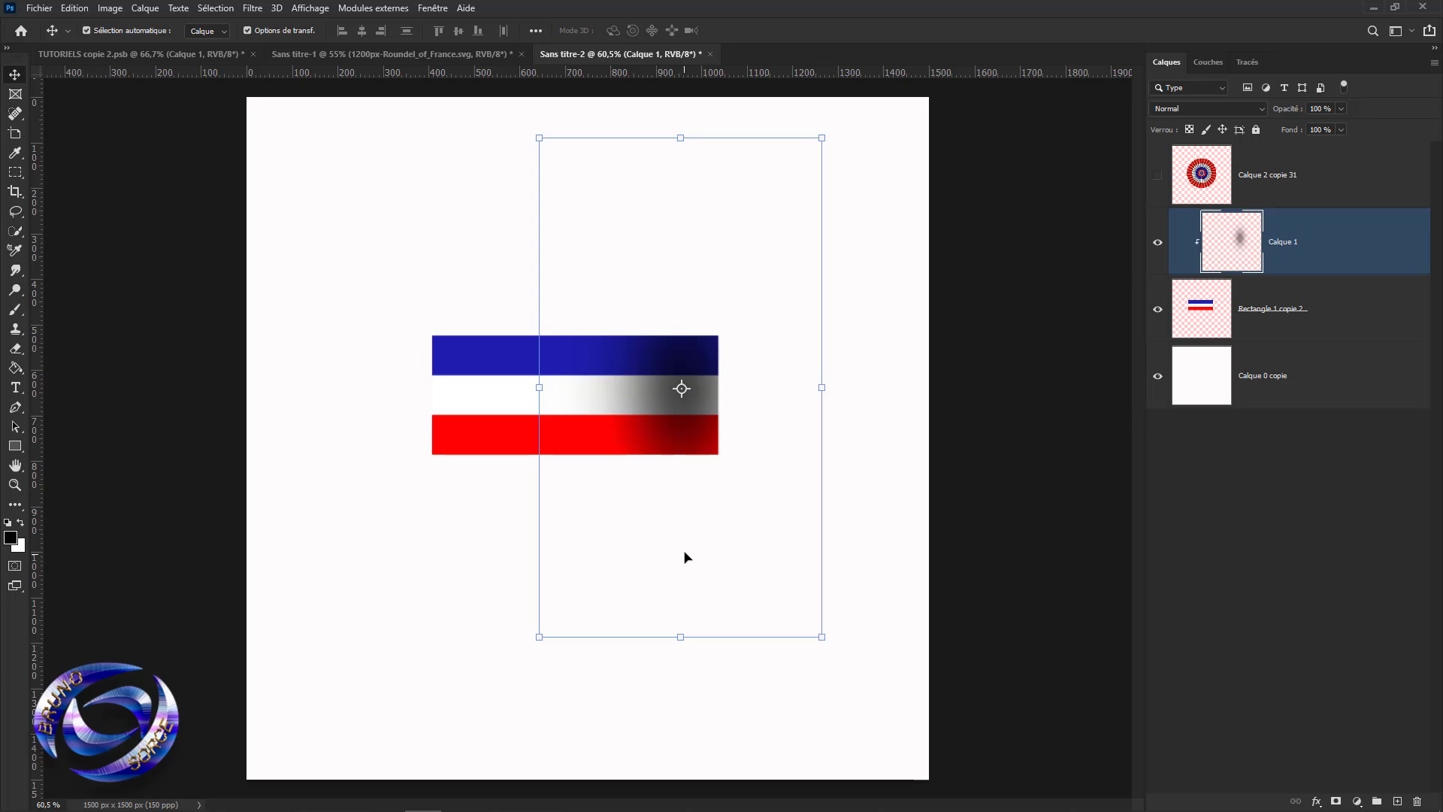
# On another new layer, paint one soft white brush spot at 70% opacity over the flag's left part.
pyautogui.click(1397, 801)
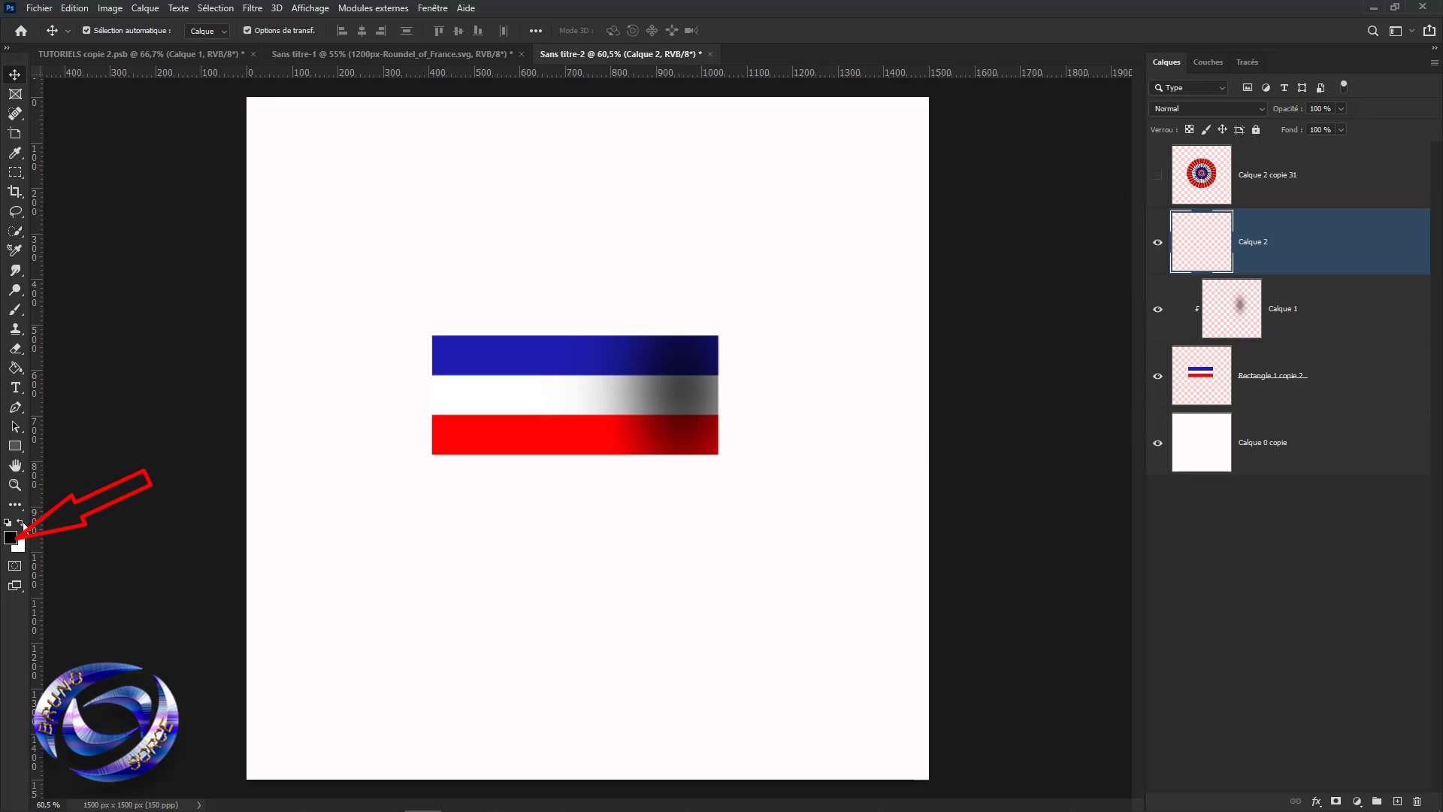
pyautogui.click(21, 523)
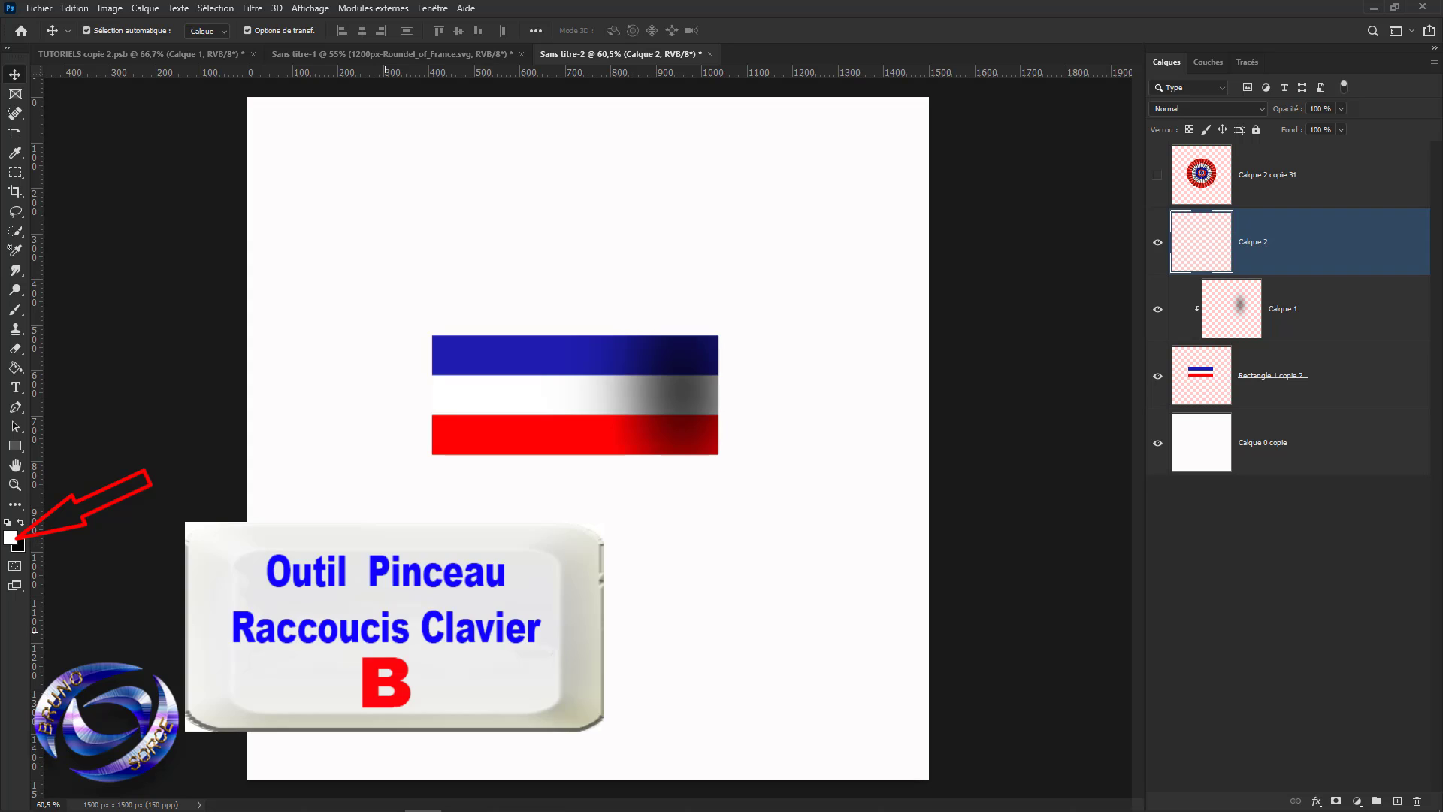
pyautogui.click(17, 310)
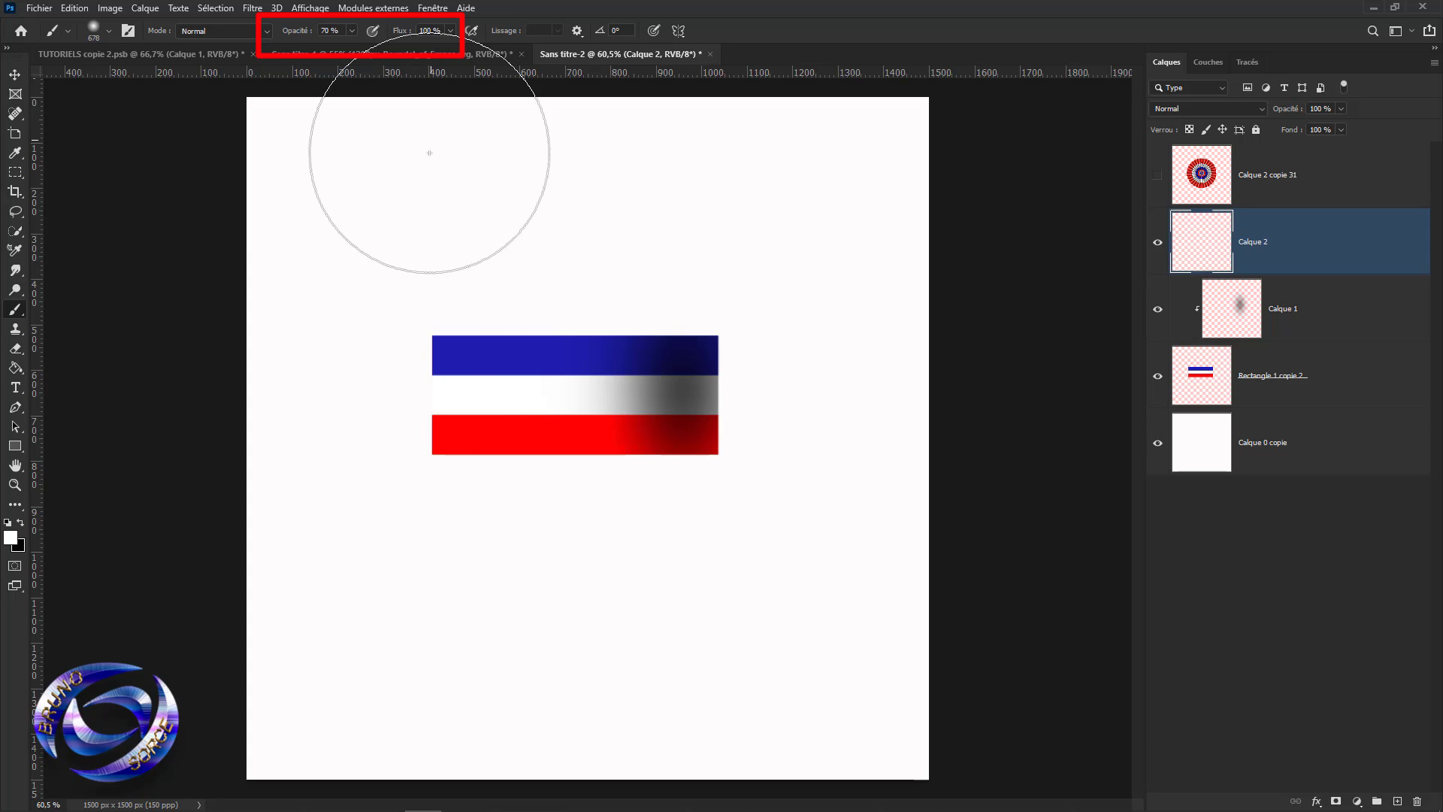
pyautogui.click(492, 393)
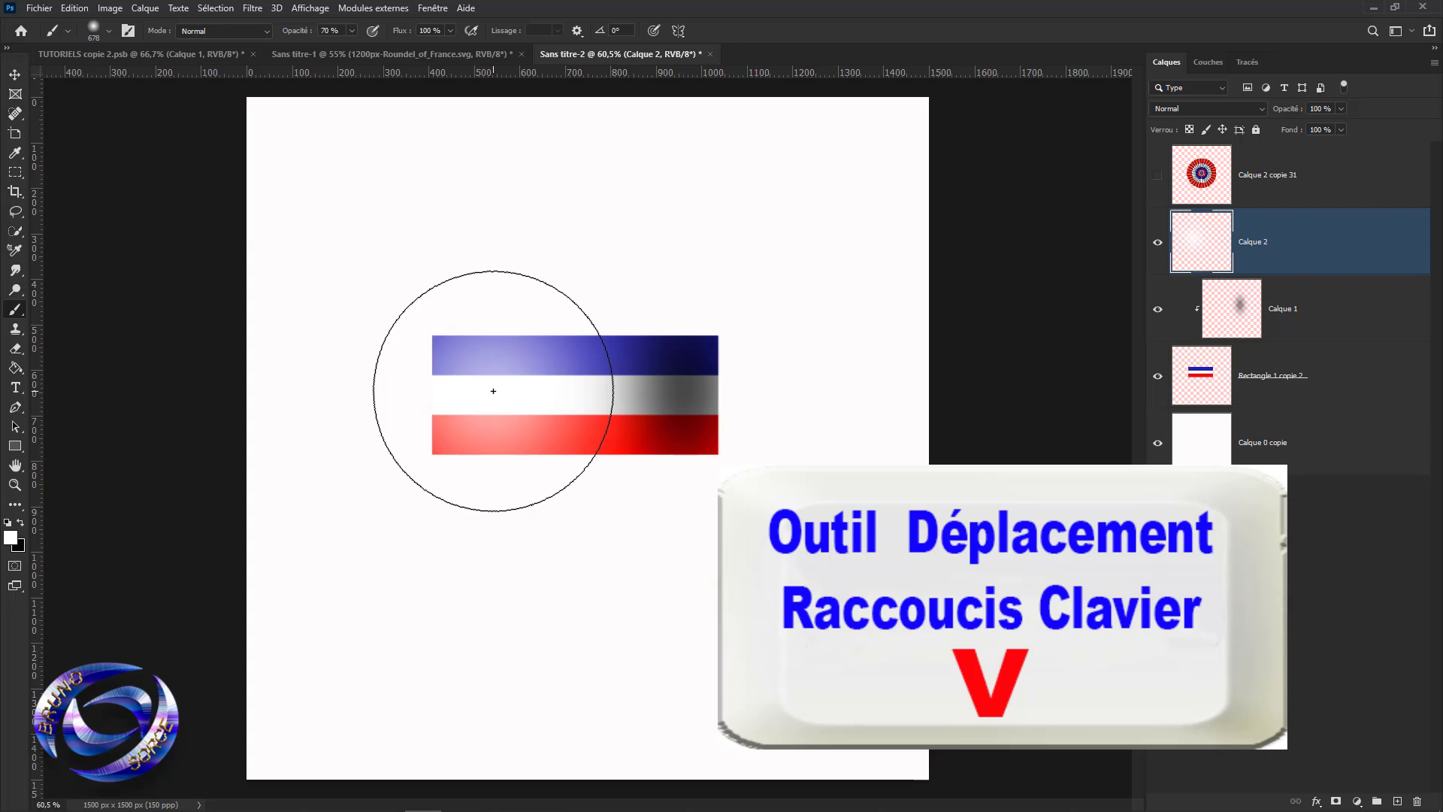
# Narrow the white spot to about 21% width, place it just left of the flag's centre and clip its layer to the flag.
pyautogui.press('v')
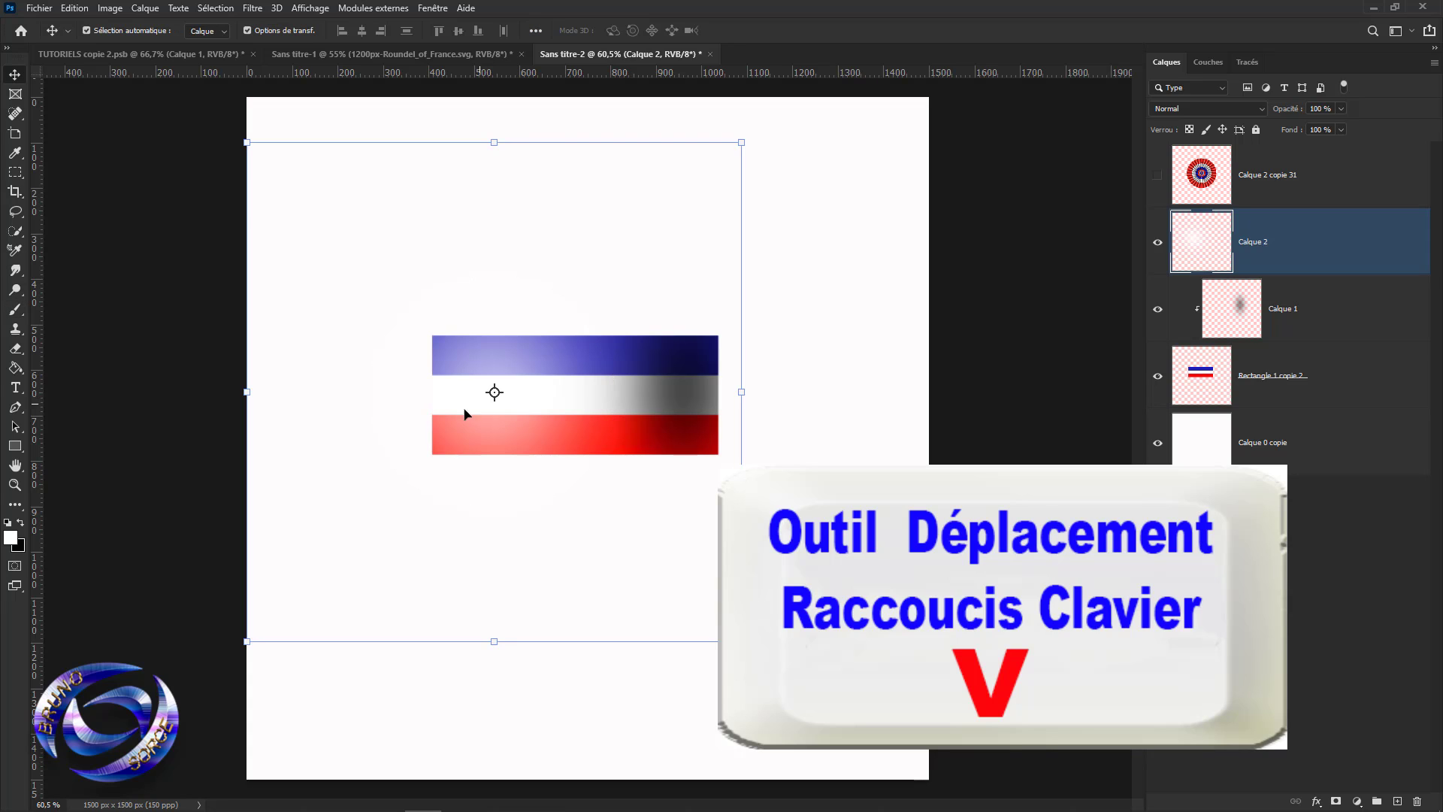
pyautogui.moveTo(246, 392); pyautogui.dragTo(485, 392)
pyautogui.moveTo(741, 392); pyautogui.dragTo(569, 360)
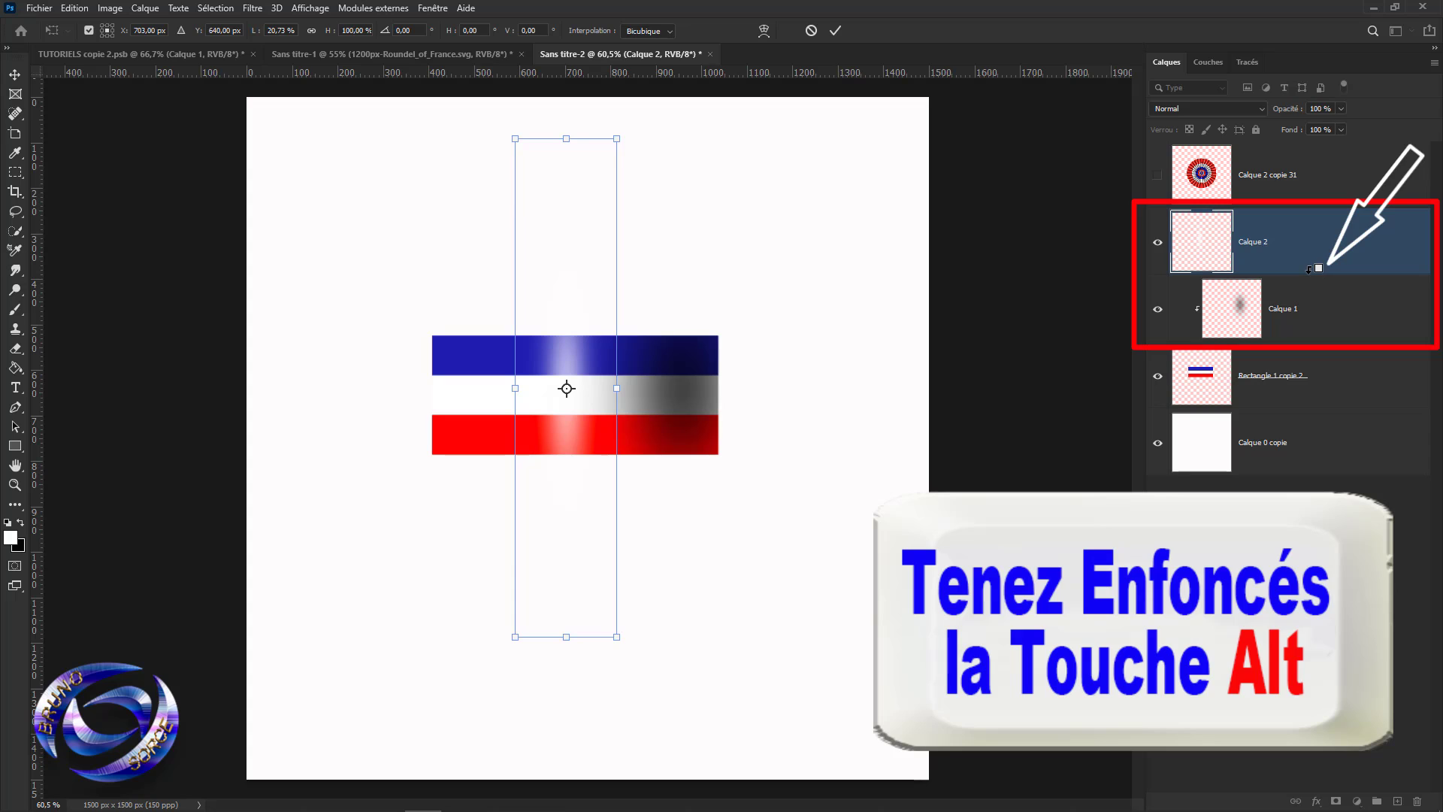
pyautogui.keyDown('alt'); pyautogui.click(1310, 271); pyautogui.keyUp('alt')
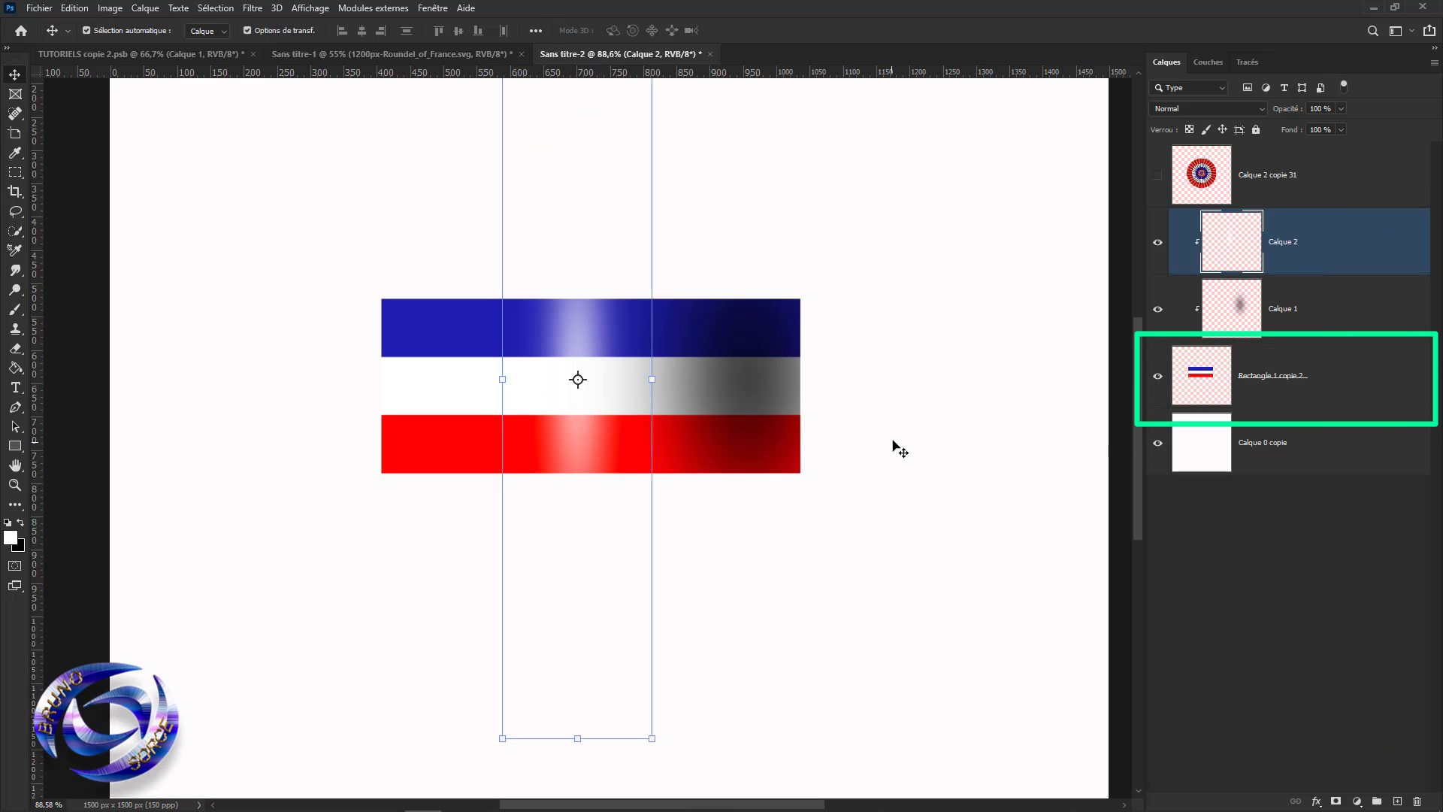
# Reduce the Rectangle 1 copie 2 layer to about 71% width from its left edge, up to the white highlight.
pyautogui.click(1338, 388)
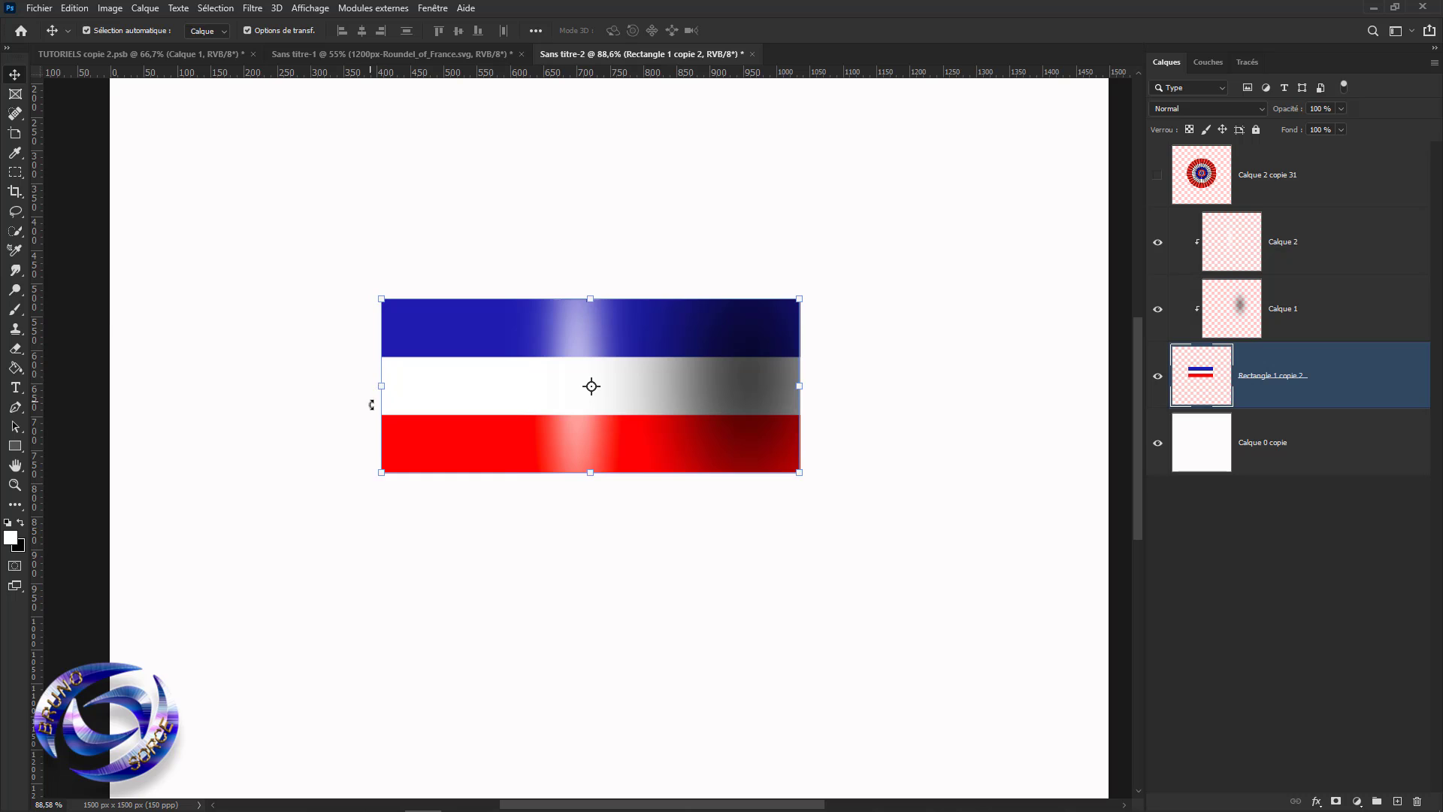
pyautogui.moveTo(381, 385); pyautogui.dragTo(510, 388)
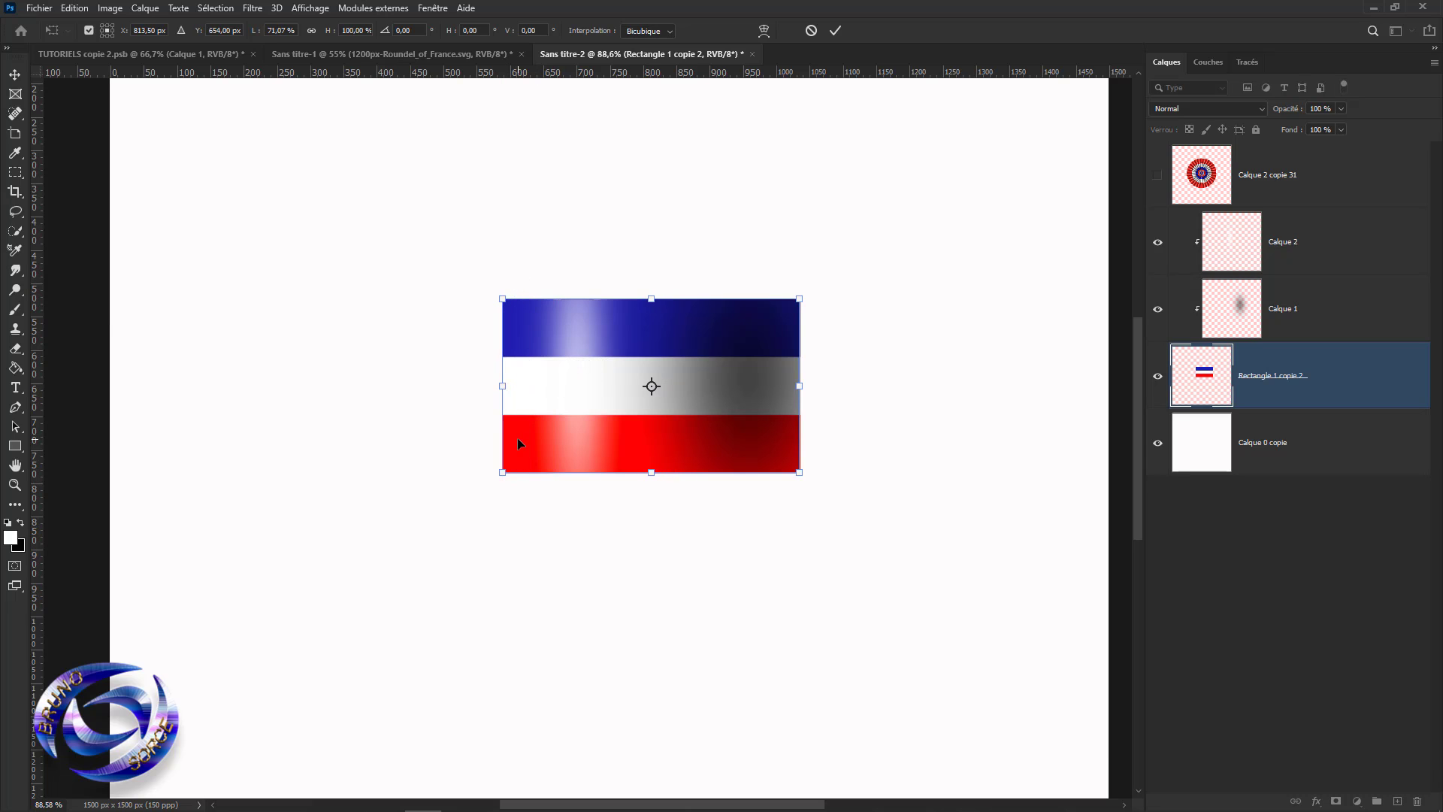
pyautogui.press('Return')
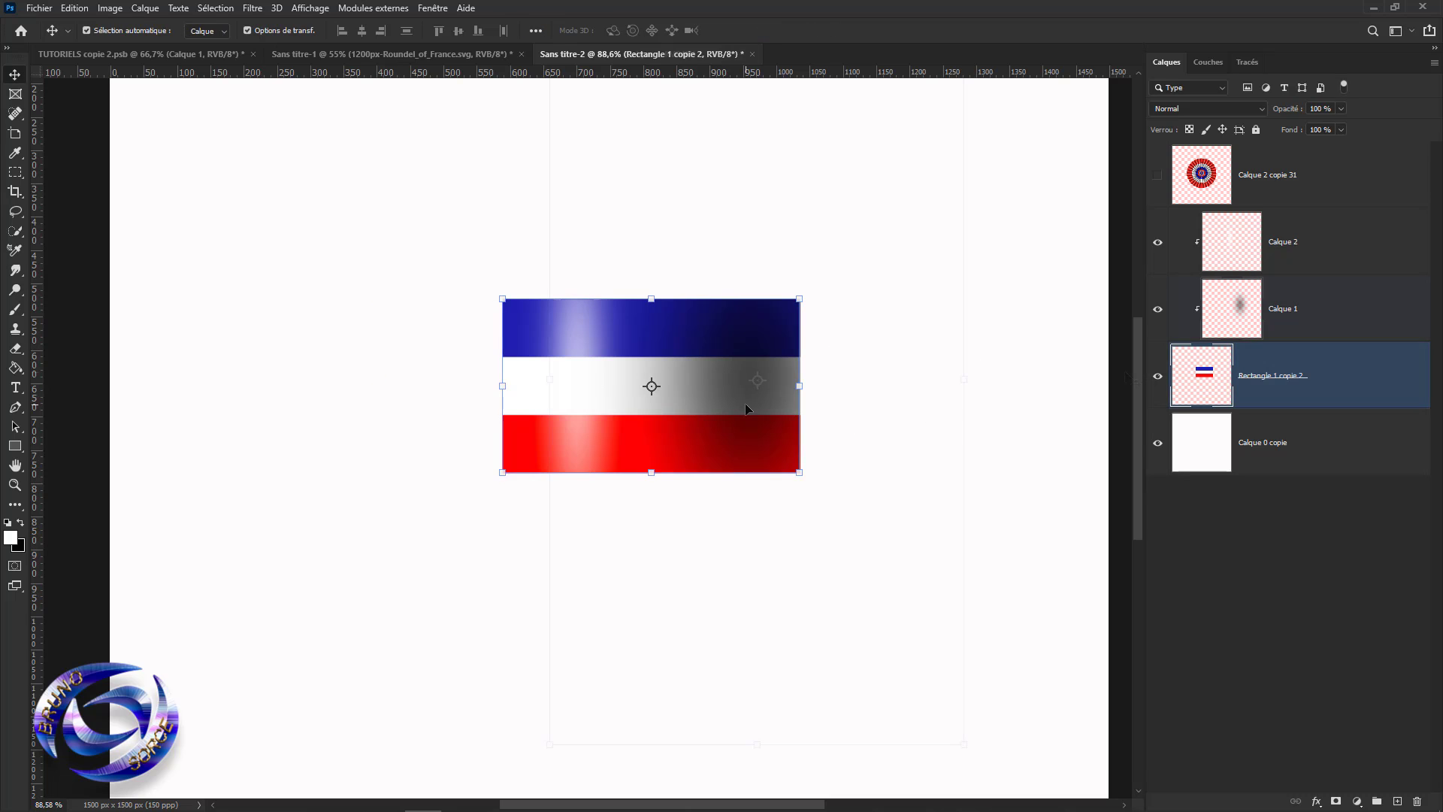
# Merge Calque 2, Calque 1 and Rectangle 1 copie 2 into one layer and move the shaded flag slightly left.
pyautogui.click(1313, 332)
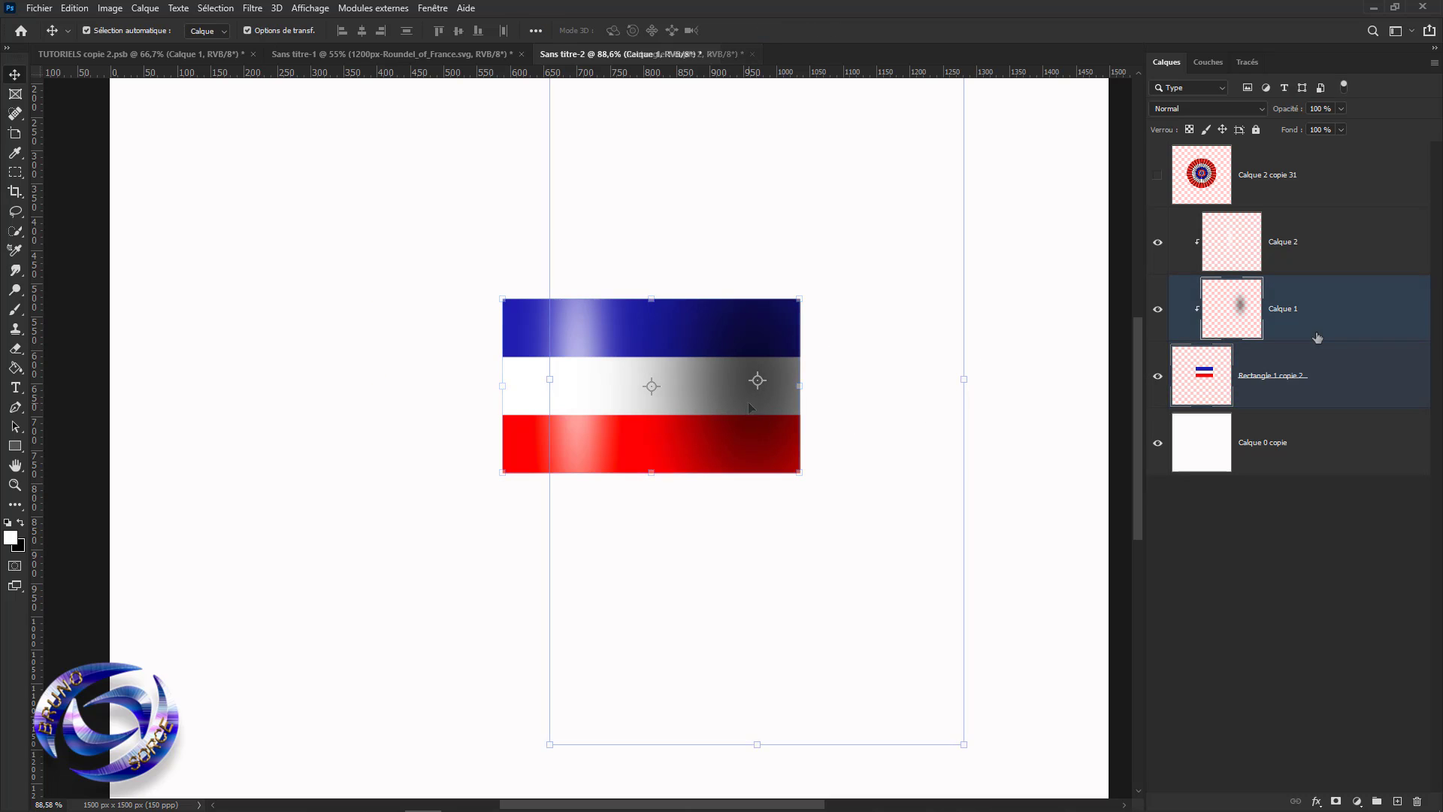
pyautogui.click(1311, 255)
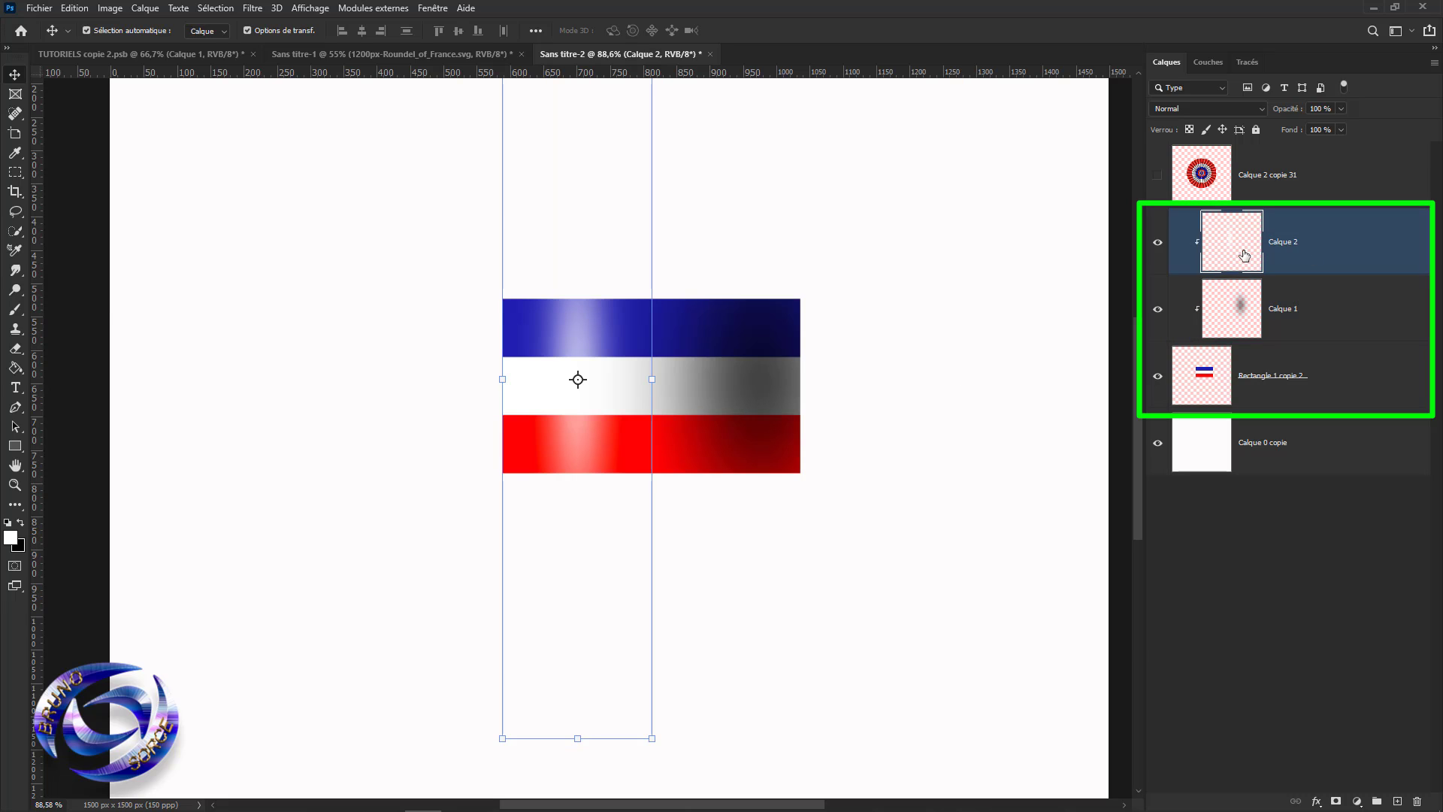
pyautogui.keyDown('shift'); pyautogui.click(1309, 387); pyautogui.keyUp('shift')
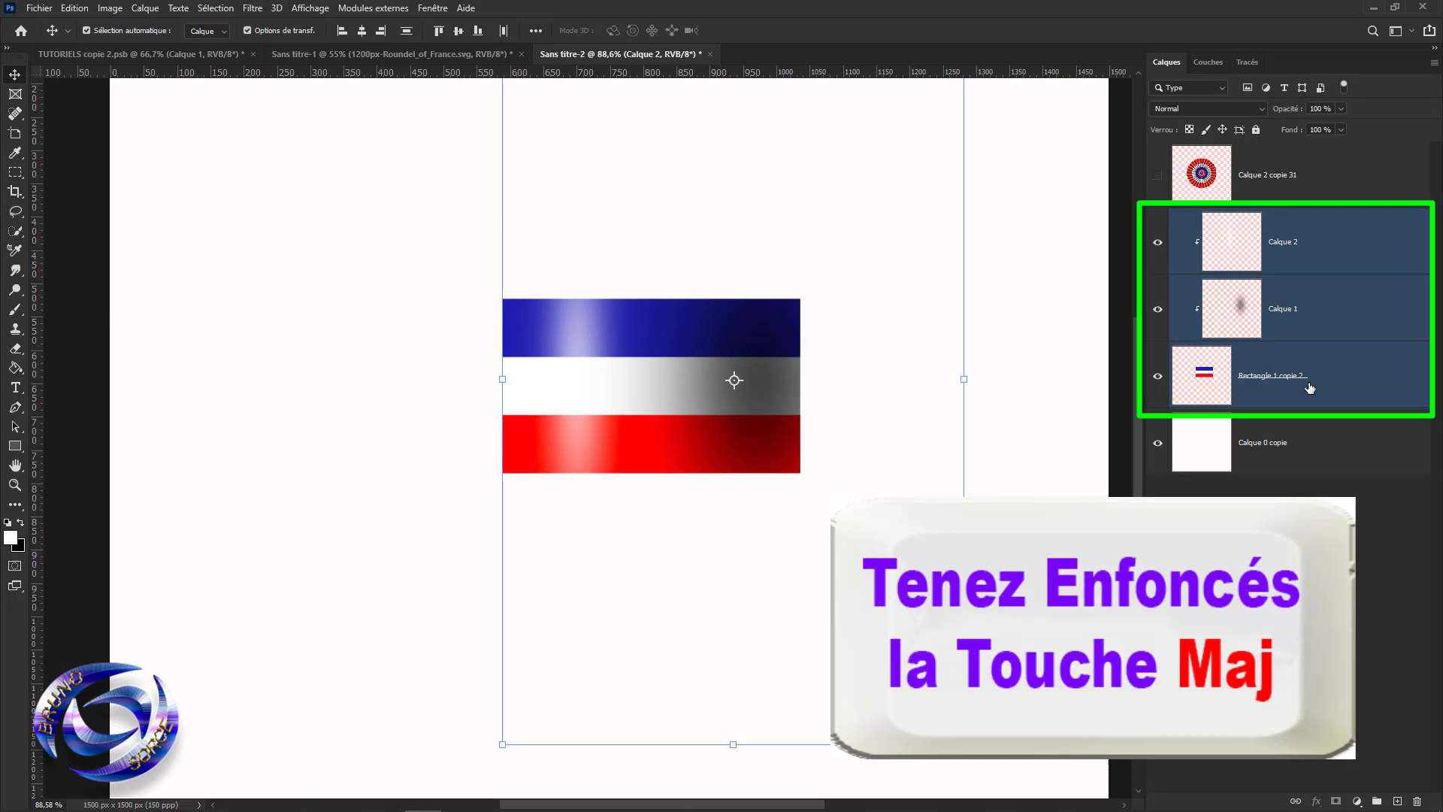
pyautogui.rightClick(1296, 298)
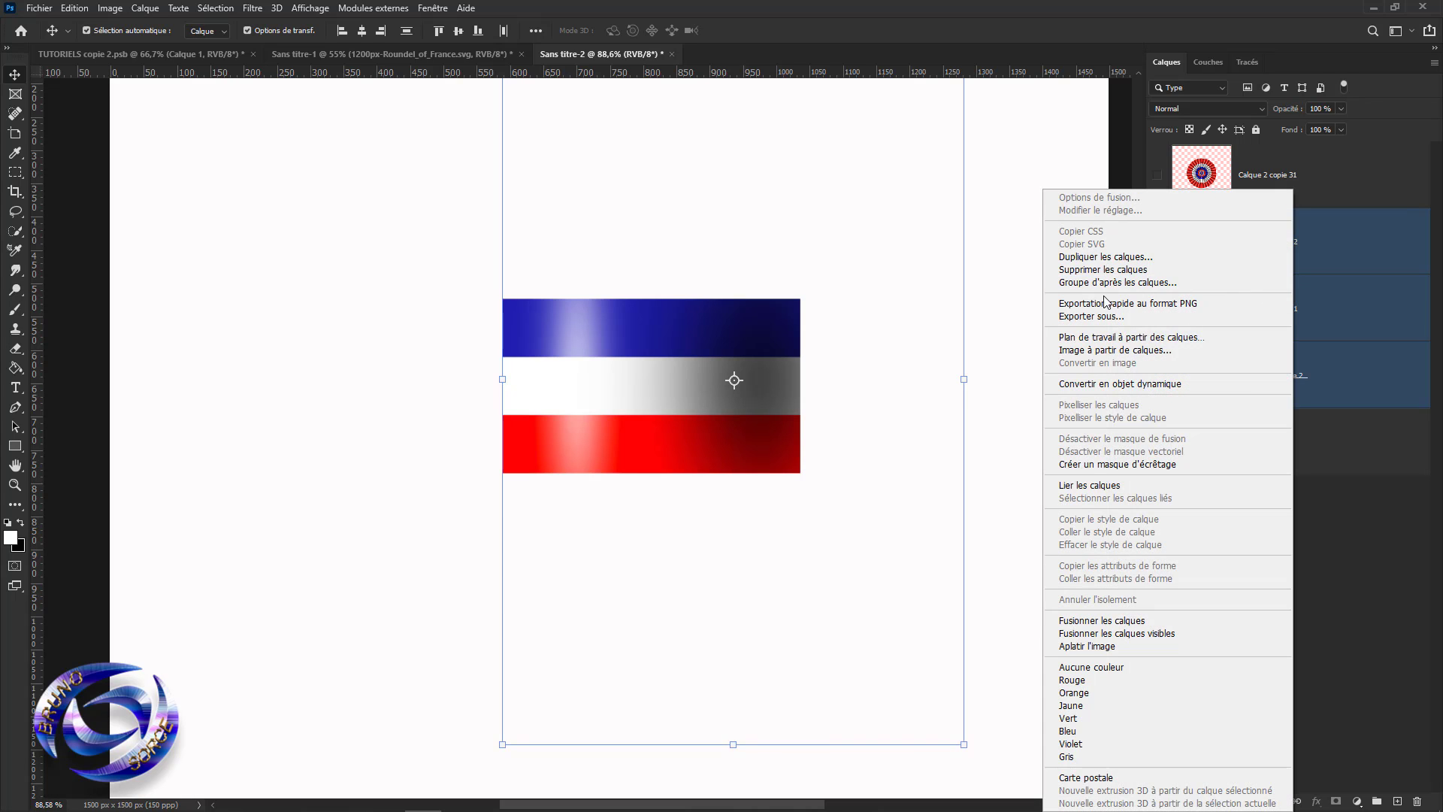
pyautogui.click(1083, 623)
pyautogui.moveTo(674, 325)
pyautogui.mouseDown()
pyautogui.moveTo(602, 289)
pyautogui.moveTo(678, 335)
pyautogui.moveTo(629, 325)
pyautogui.mouseUp()
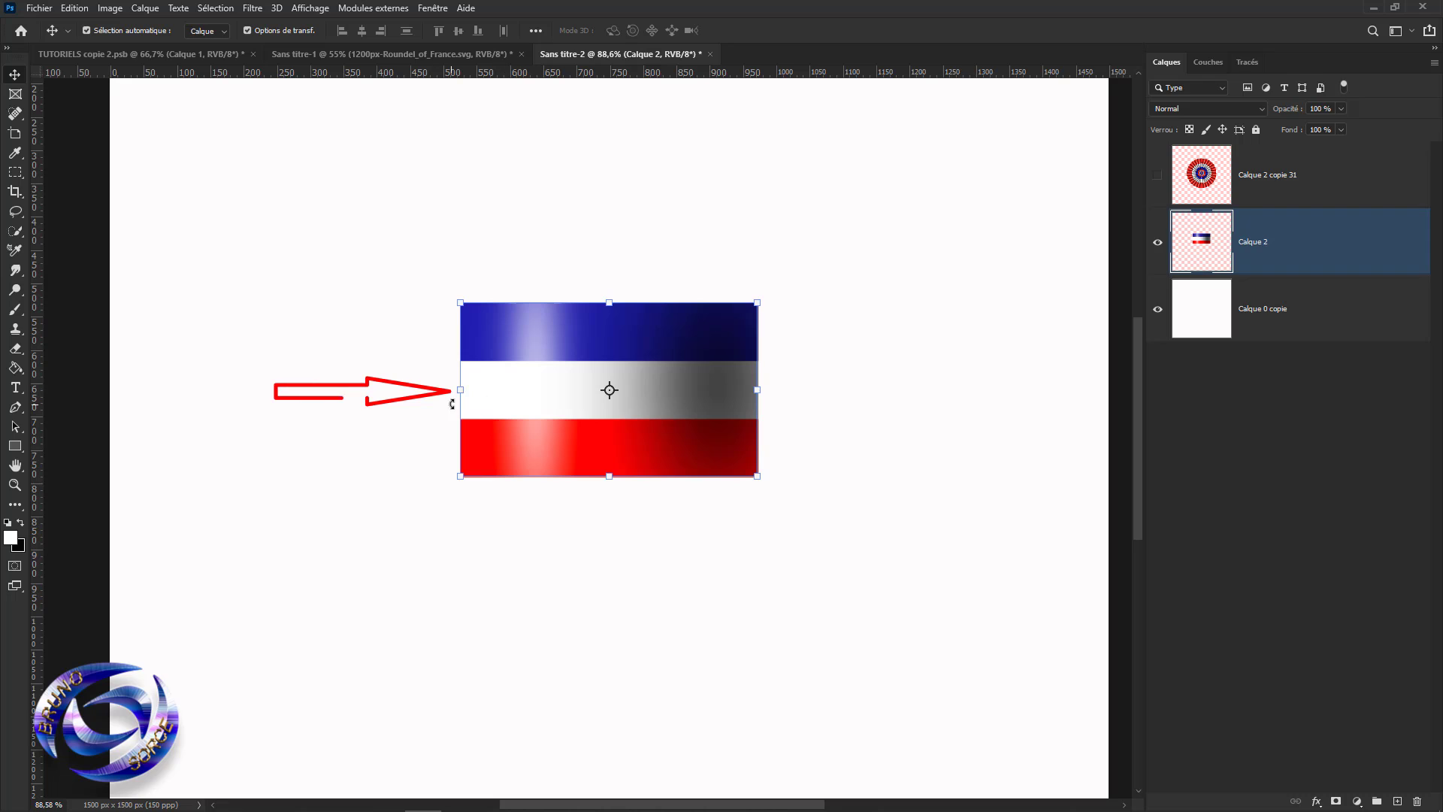
# Squeeze the shaded flag to about 24% width from its left edge and stretch it upward to about 122% height.
pyautogui.moveTo(453, 390); pyautogui.dragTo(682, 392)
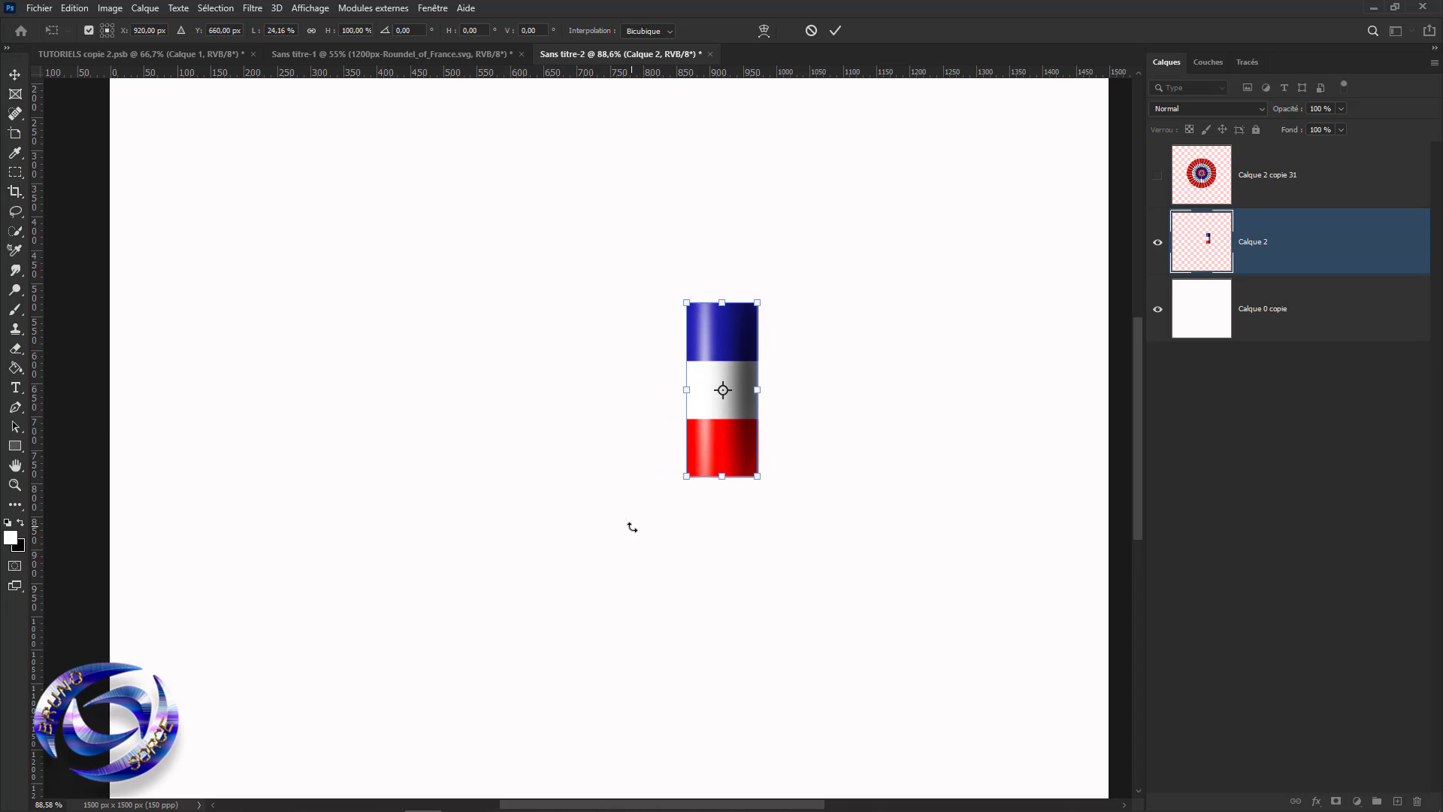
pyautogui.press('Return')
pyautogui.moveTo(723, 300); pyautogui.dragTo(723, 263)
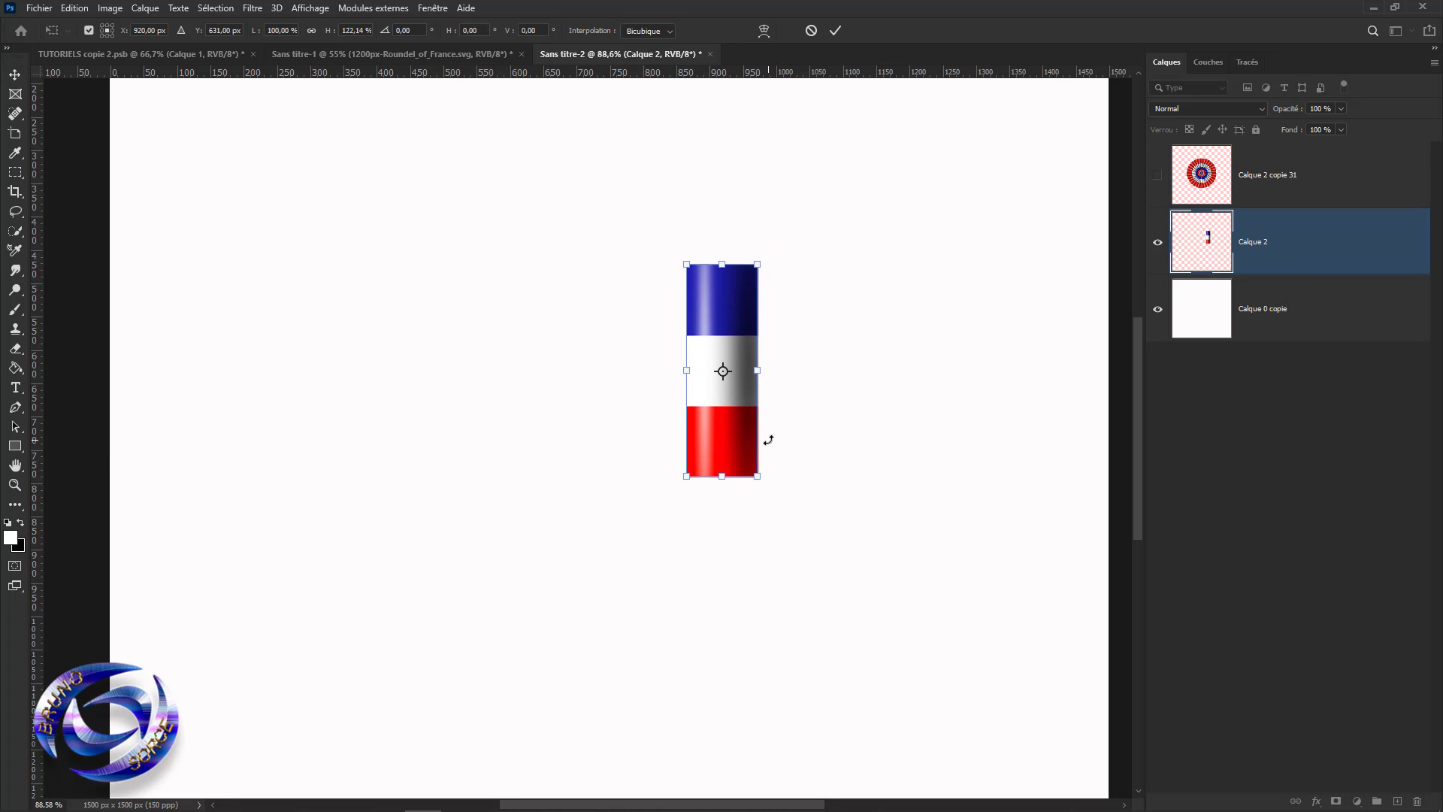
# Apply a Perspective transform that narrows the top of the striped strip symmetrically, tapering it from the red to the blue end.
pyautogui.rightClick(726, 301)
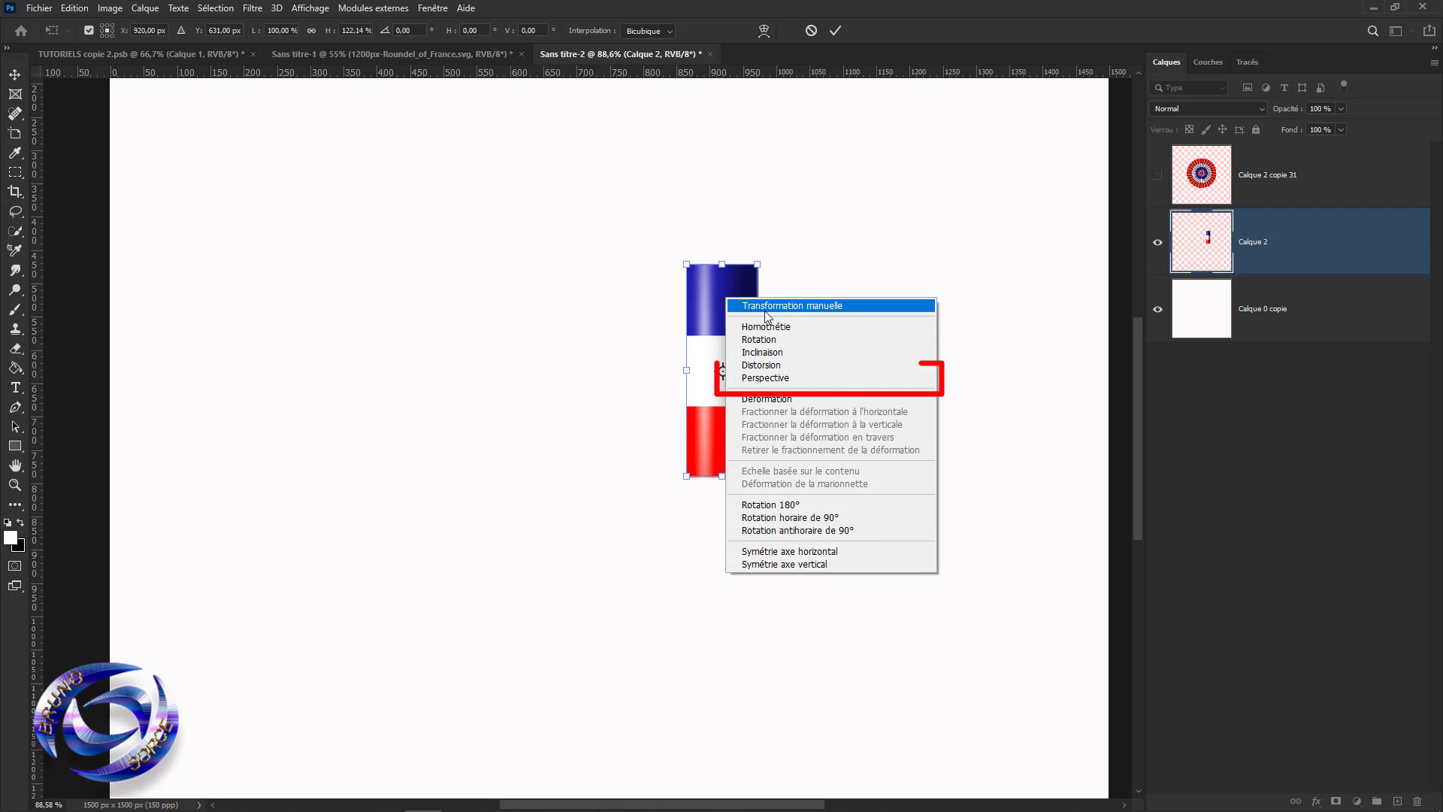
pyautogui.click(765, 379)
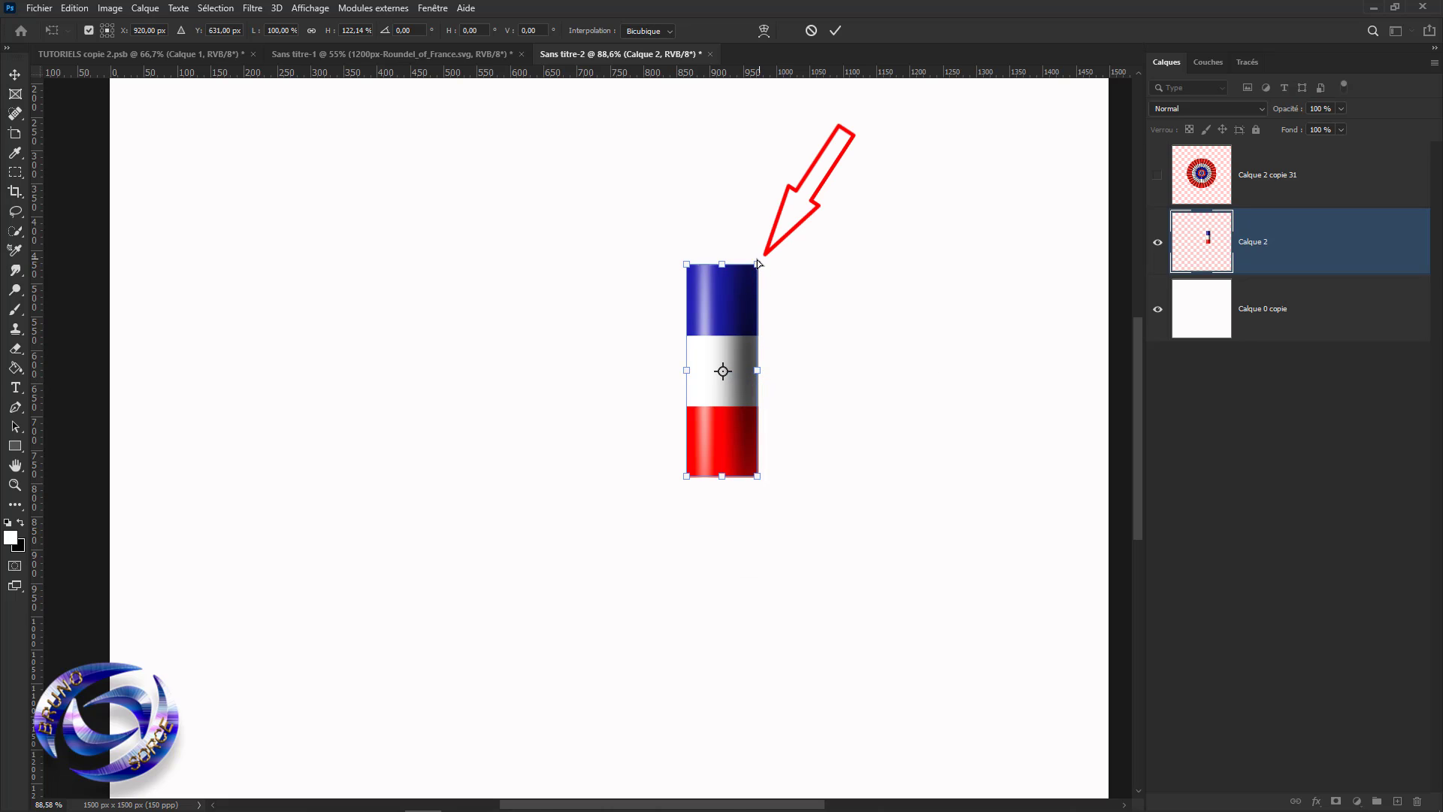
pyautogui.moveTo(759, 265); pyautogui.dragTo(744, 264)
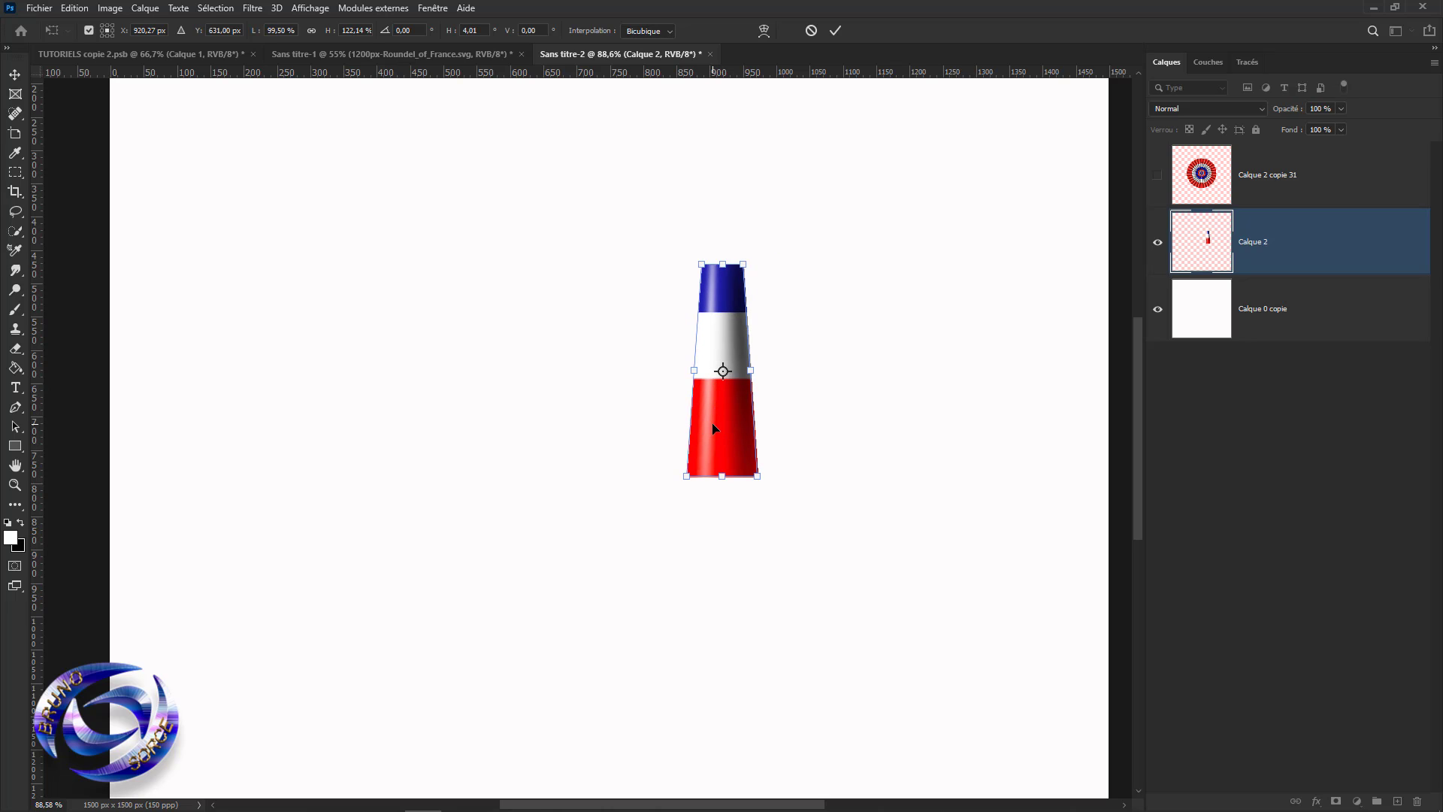
# Warp the tapered strip so its red bottom edge bulges slightly downward and its blue top edge dips slightly inward.
pyautogui.rightClick(712, 424)
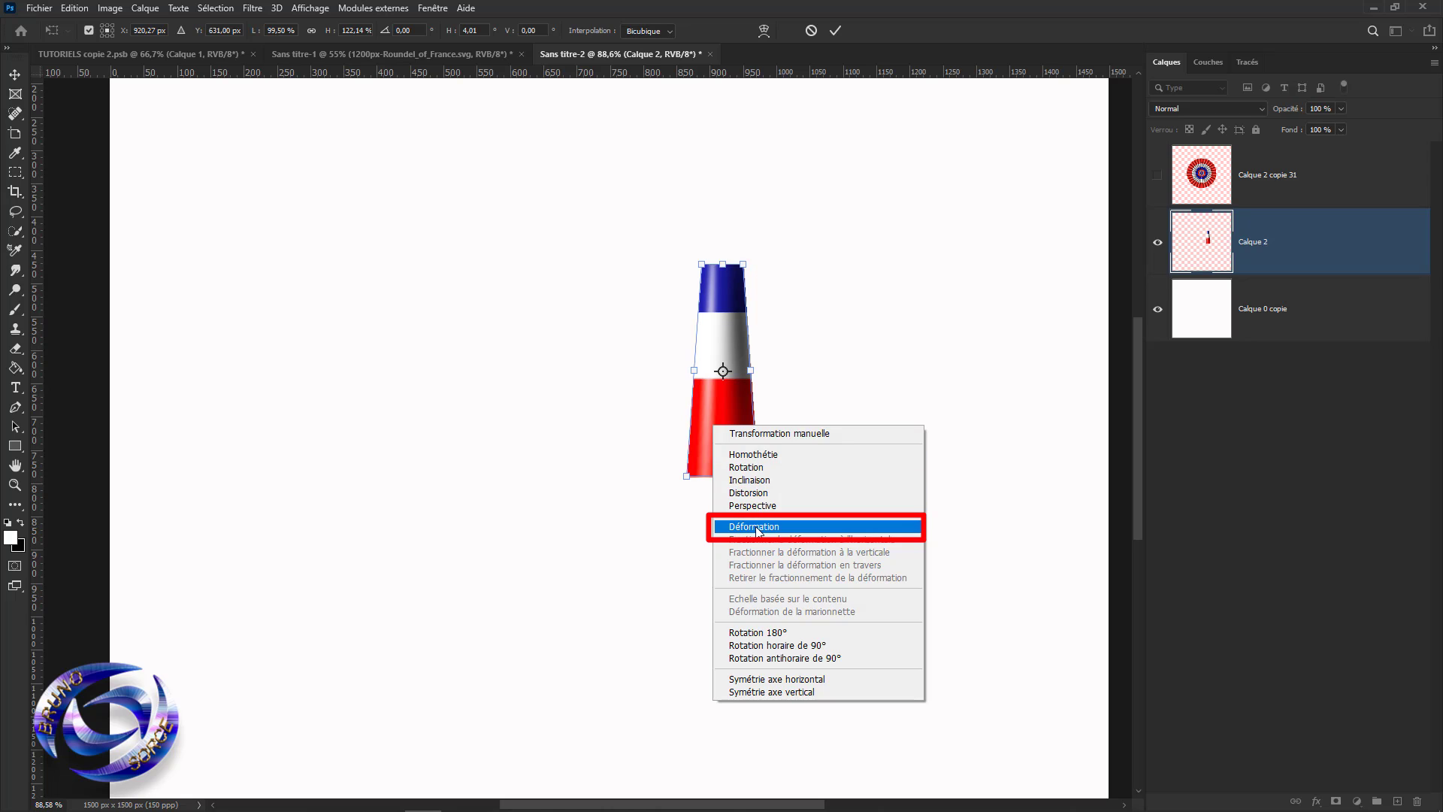
pyautogui.click(756, 527)
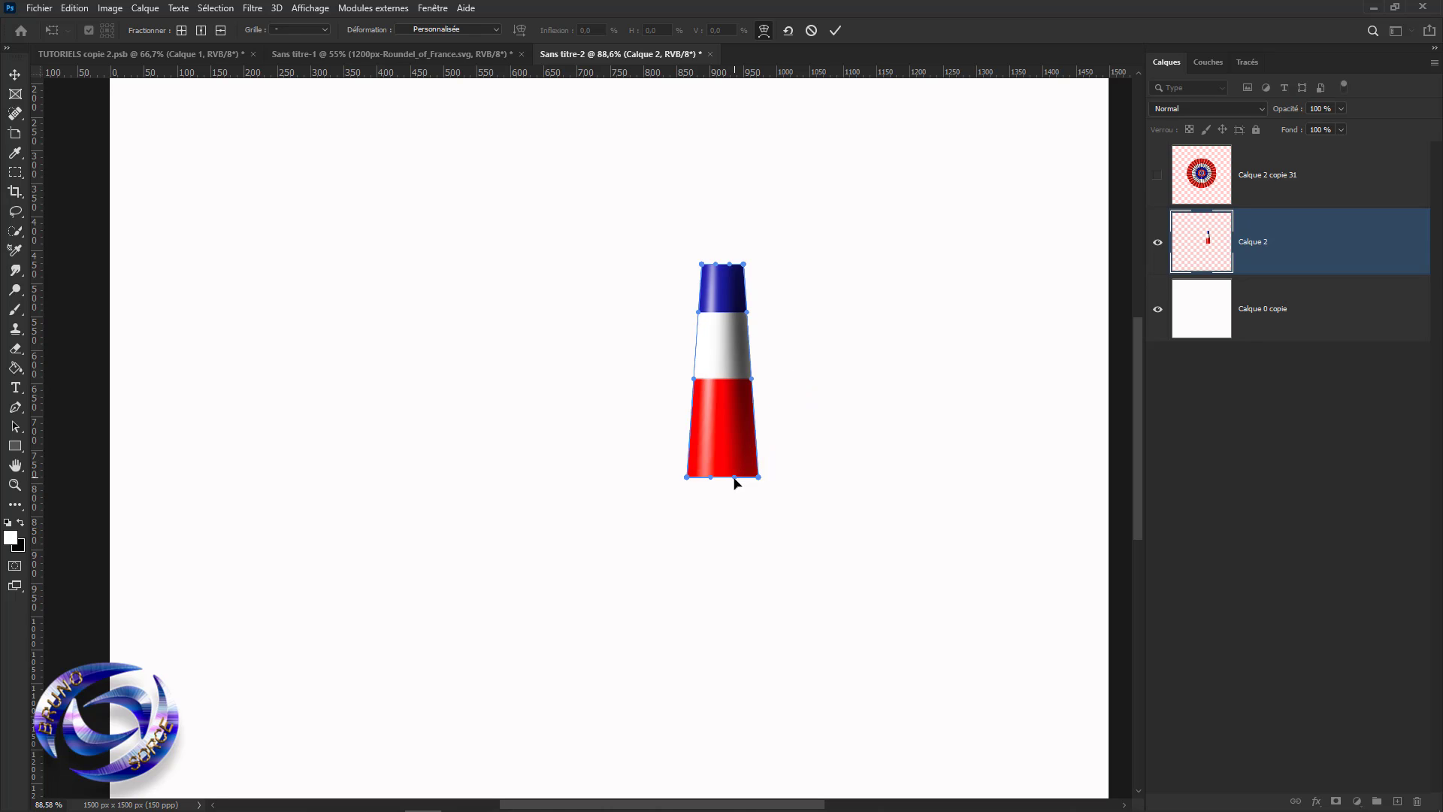
pyautogui.moveTo(735, 481); pyautogui.dragTo(734, 488)
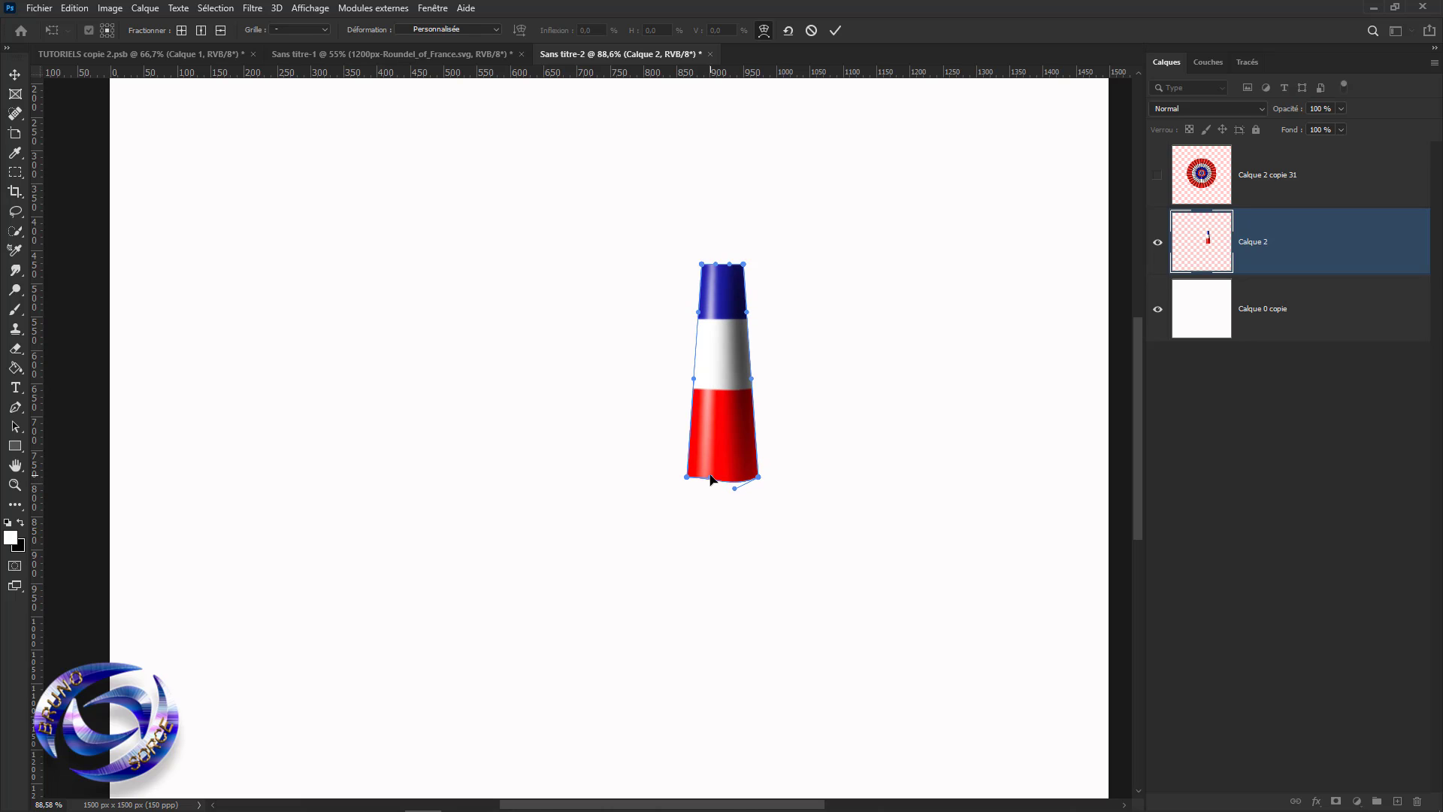
pyautogui.moveTo(710, 485); pyautogui.dragTo(712, 489)
pyautogui.moveTo(715, 267); pyautogui.dragTo(715, 272)
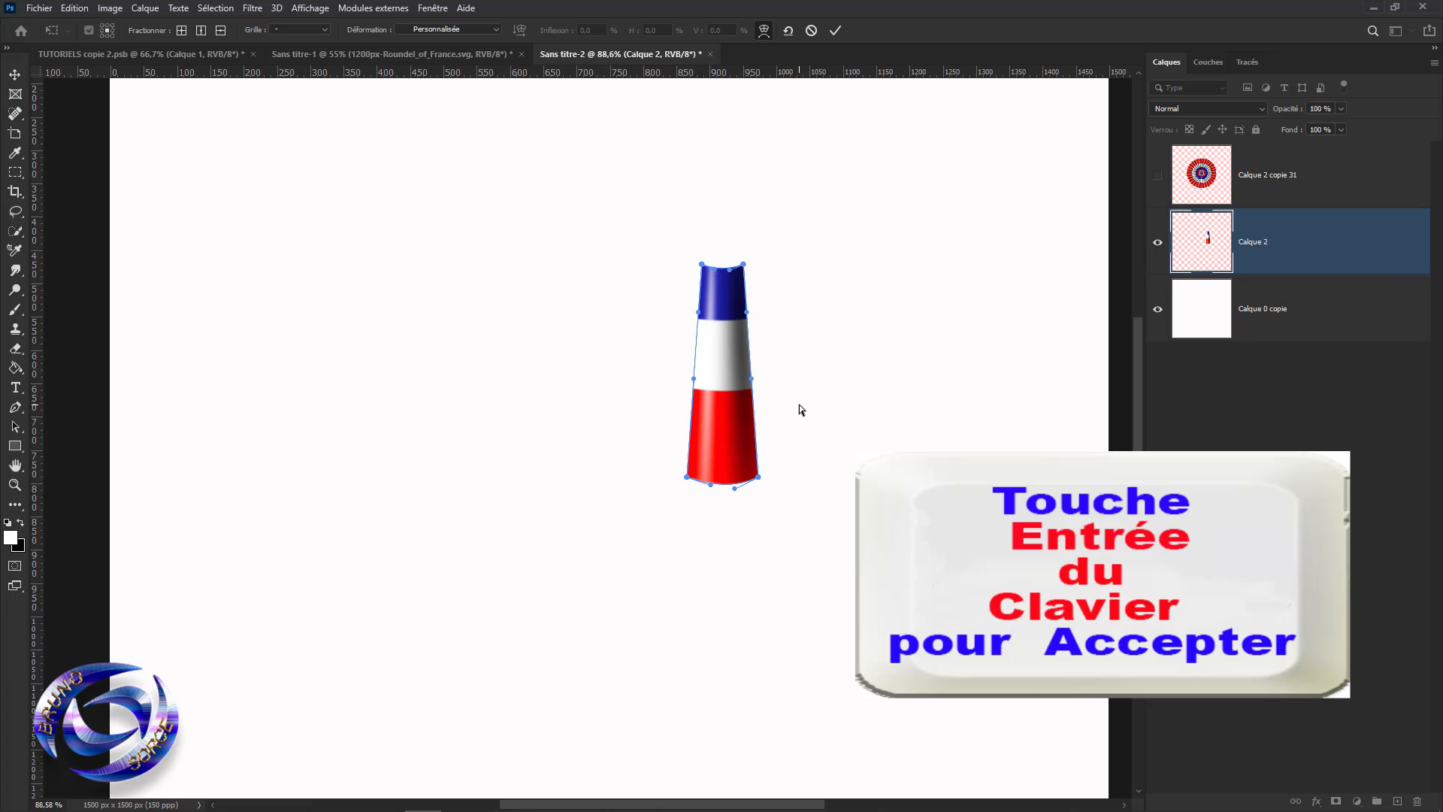
pyautogui.press('Return')
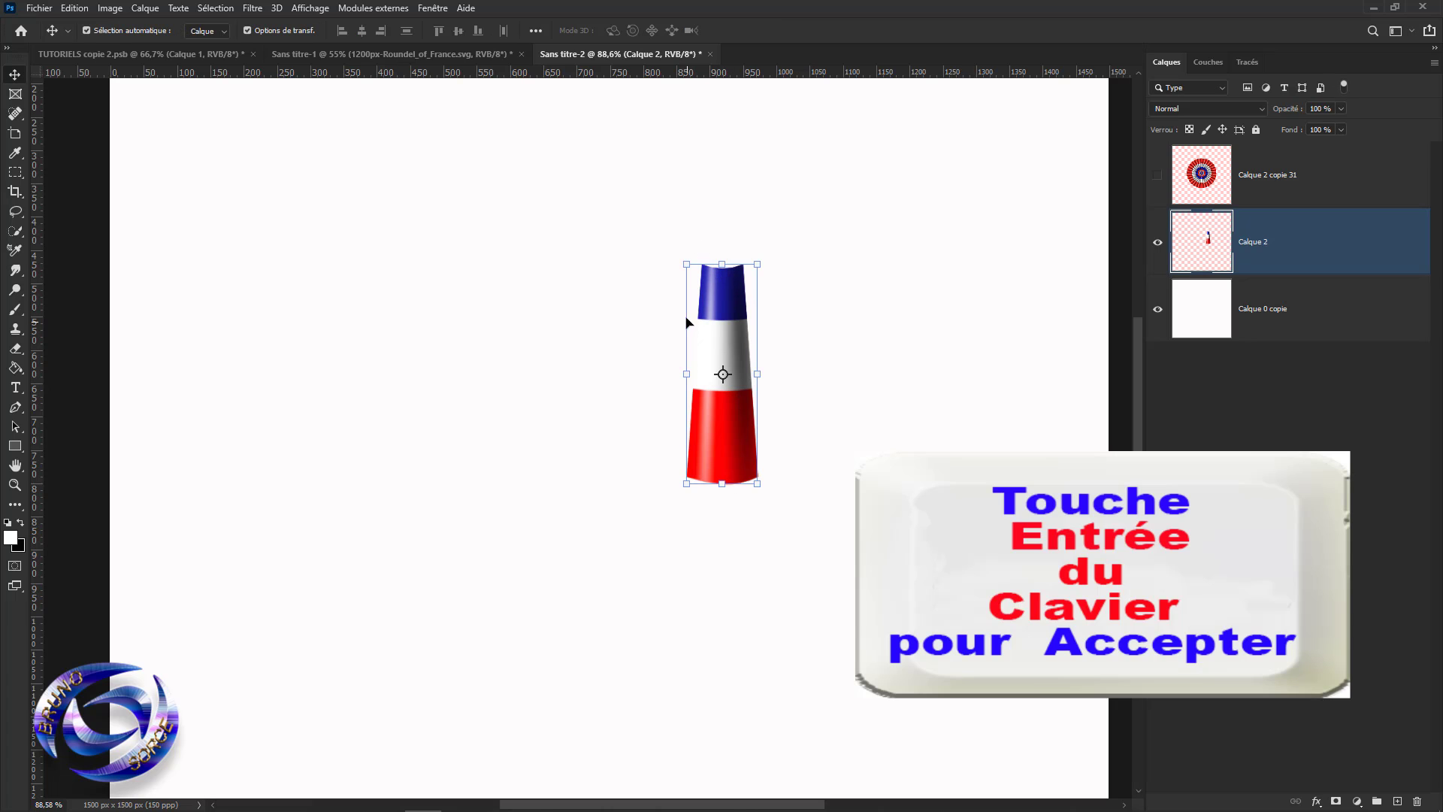
# Move the tricolour strip to the lower part of the canvas, centred horizontally at about X 750 px.
pyautogui.moveTo(721, 313); pyautogui.dragTo(722, 313)
pyautogui.hotkey('ctrl', 't')
pyautogui.scroll(-3, 706, 431)
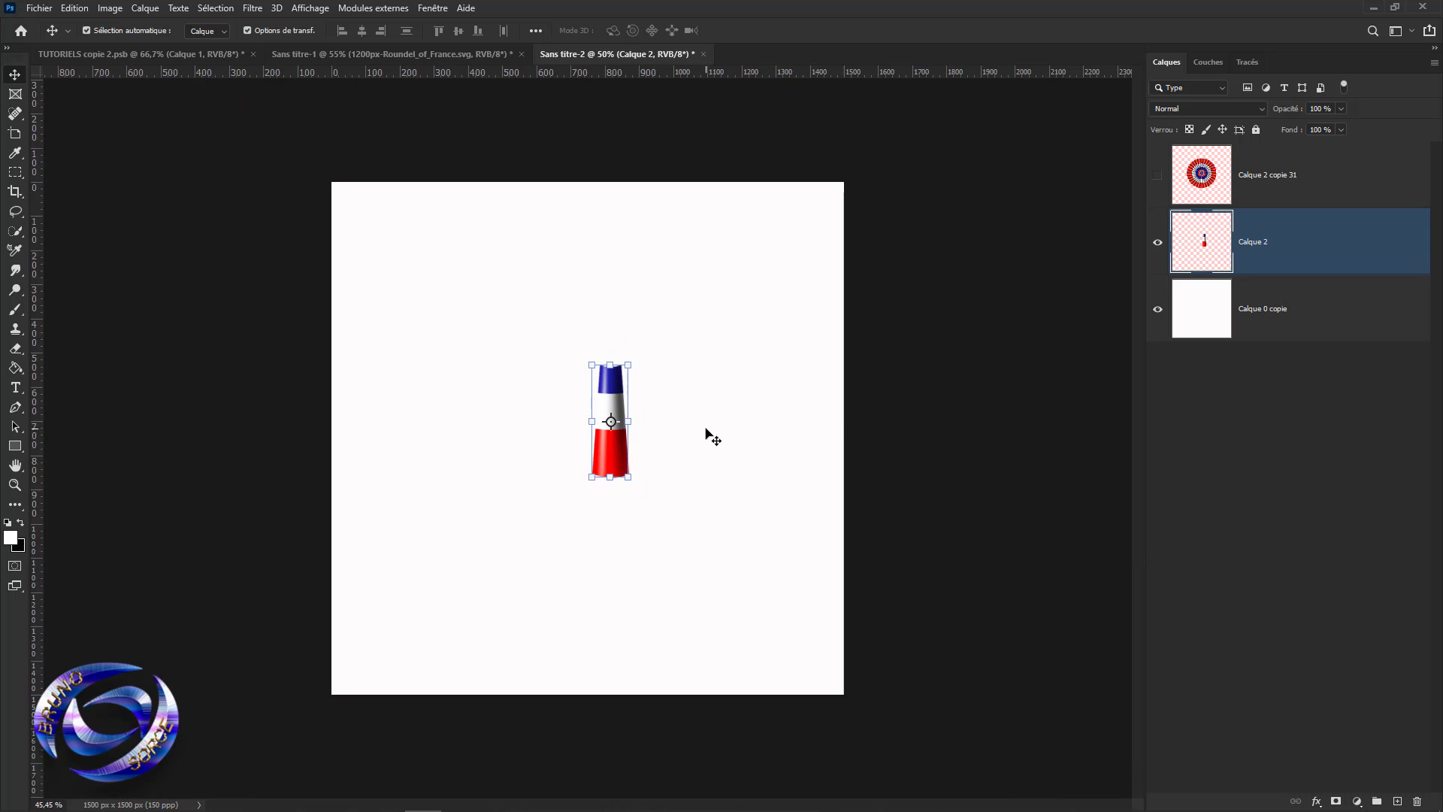
pyautogui.moveTo(607, 396); pyautogui.dragTo(589, 541)
pyautogui.scroll(3, 593, 582)
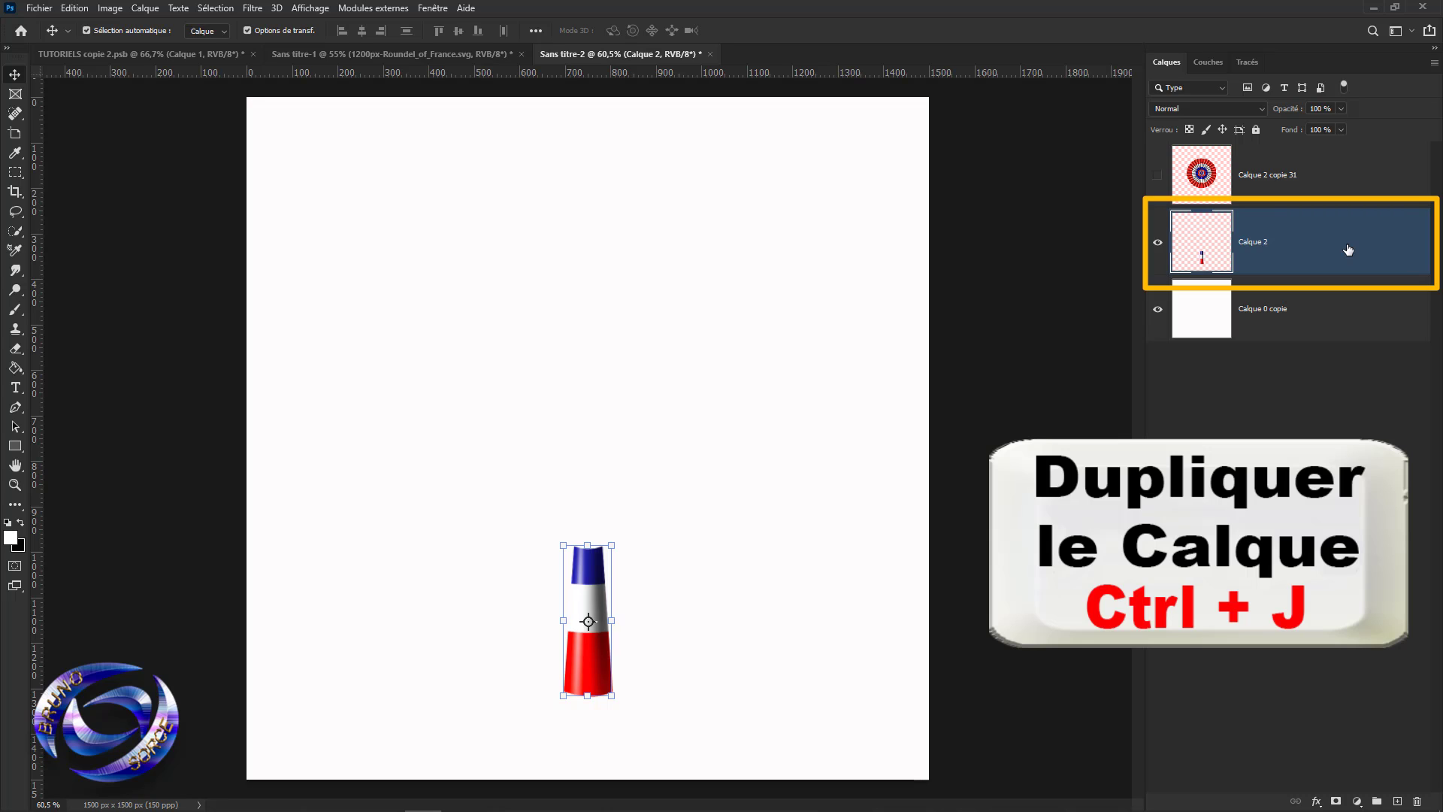
# Duplicate the Calque 2 strip and rotate the copy about 16.4° clockwise around a pivot placed straight above its blue end.
pyautogui.hotkey('ctrl', 'j')
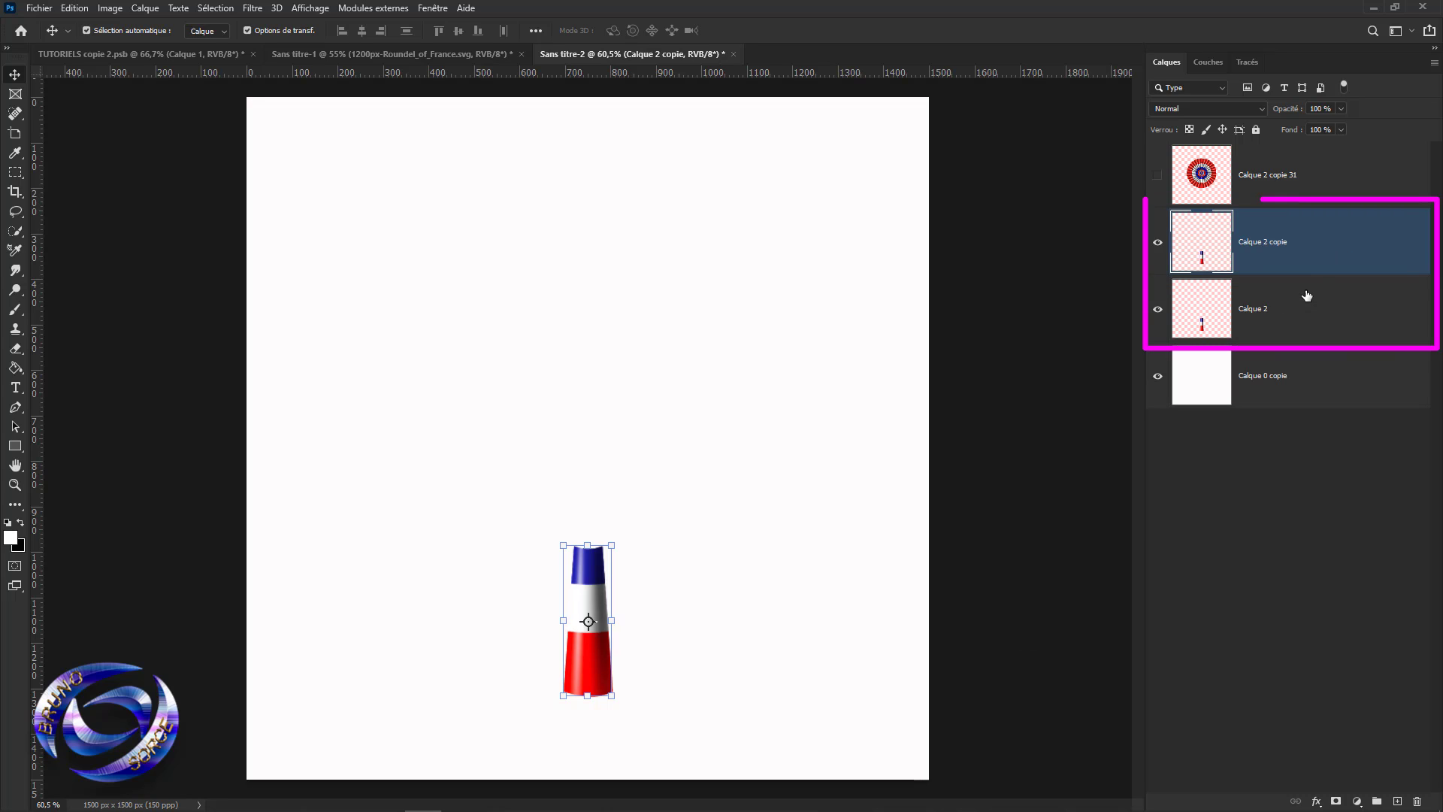
pyautogui.scroll(4, 585, 618)
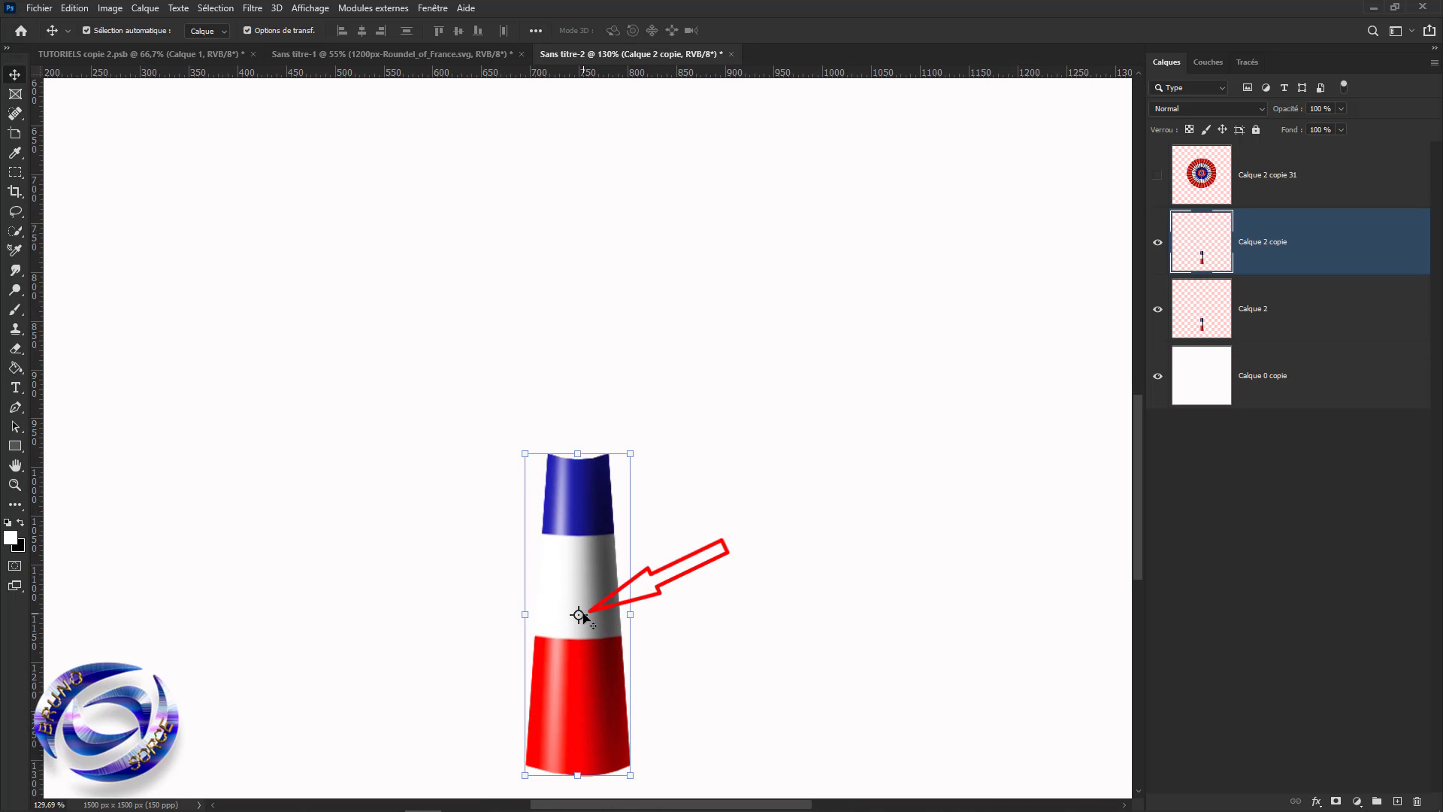
pyautogui.hotkey('ctrl', 't')
pyautogui.moveTo(579, 615); pyautogui.dragTo(579, 411)
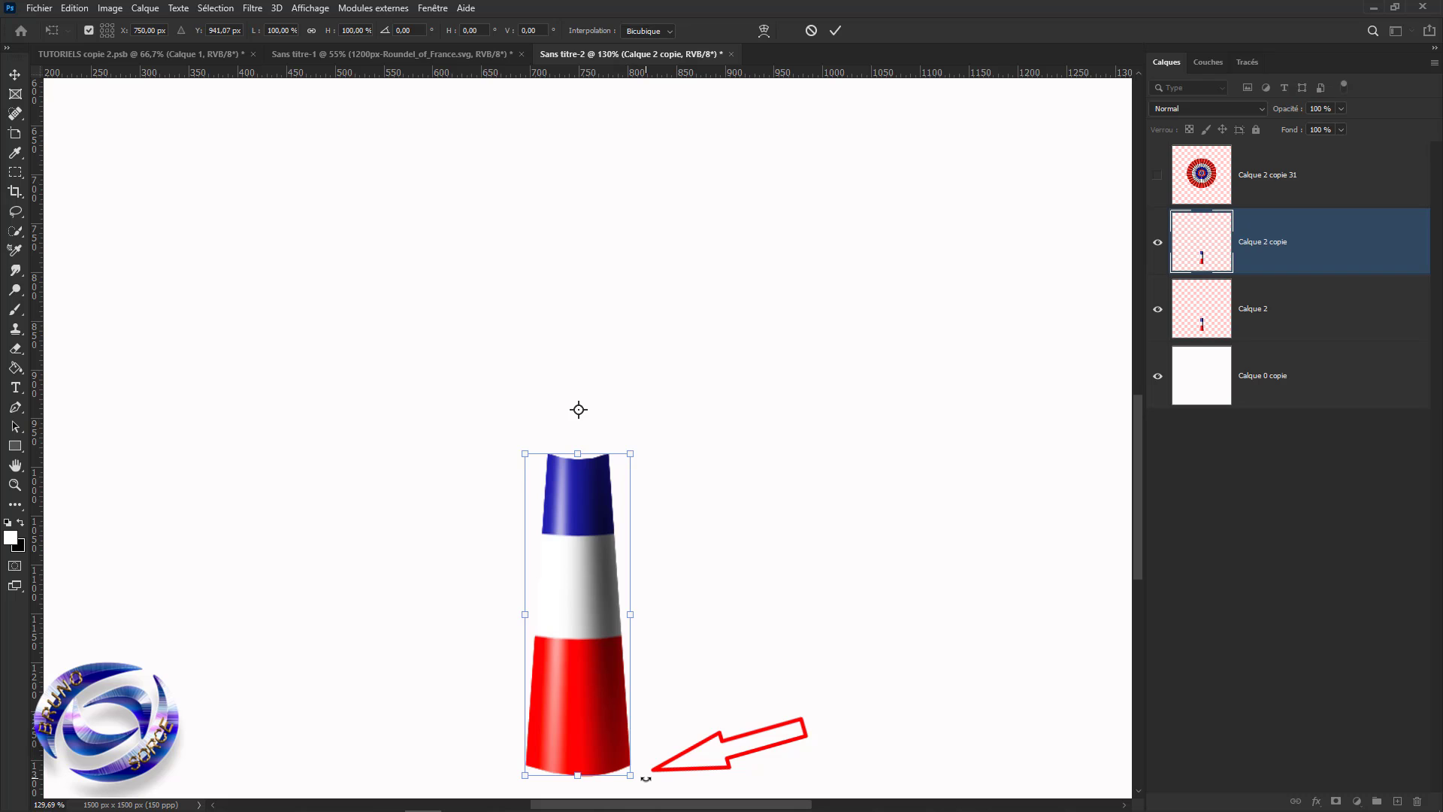
pyautogui.moveTo(646, 778); pyautogui.dragTo(532, 774)
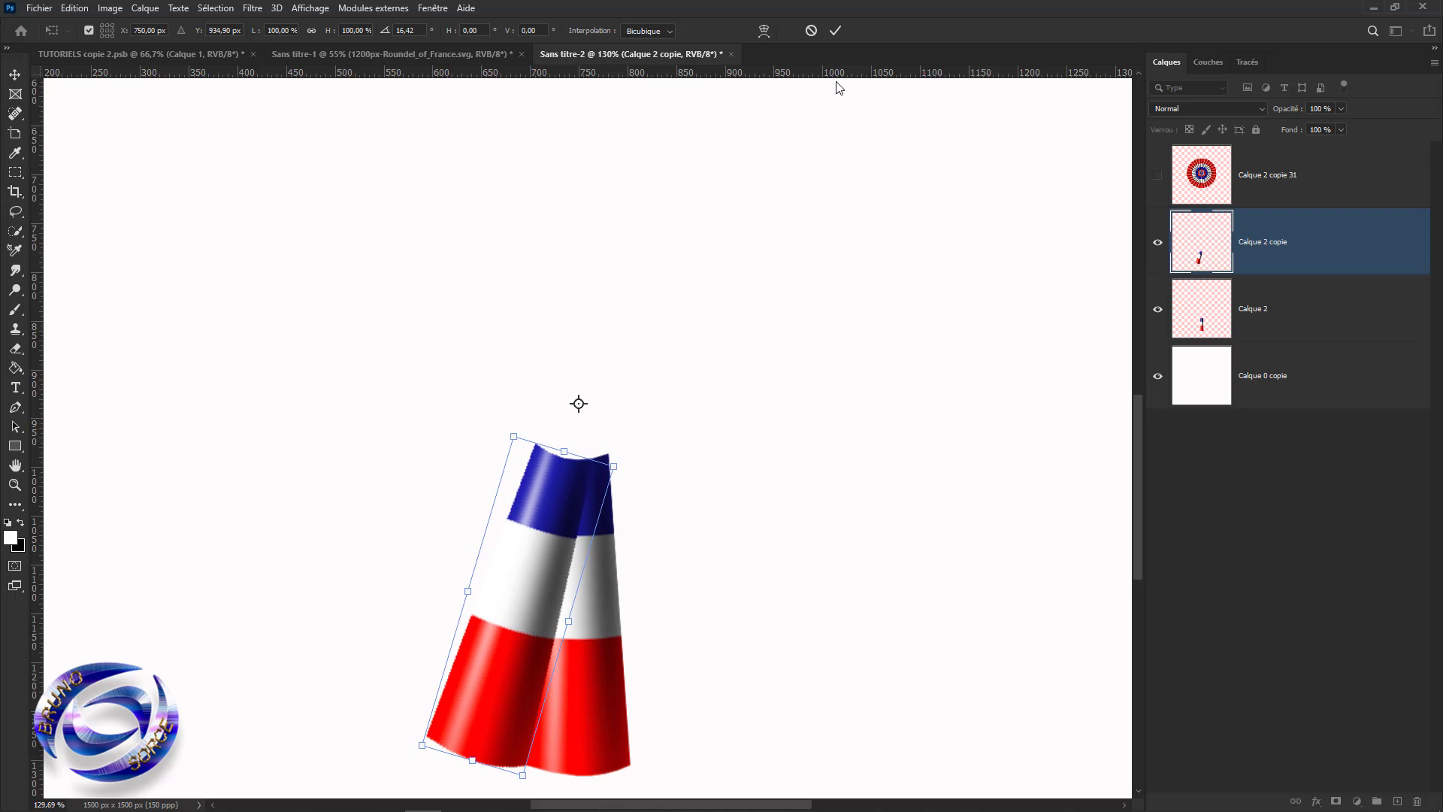
pyautogui.click(833, 33)
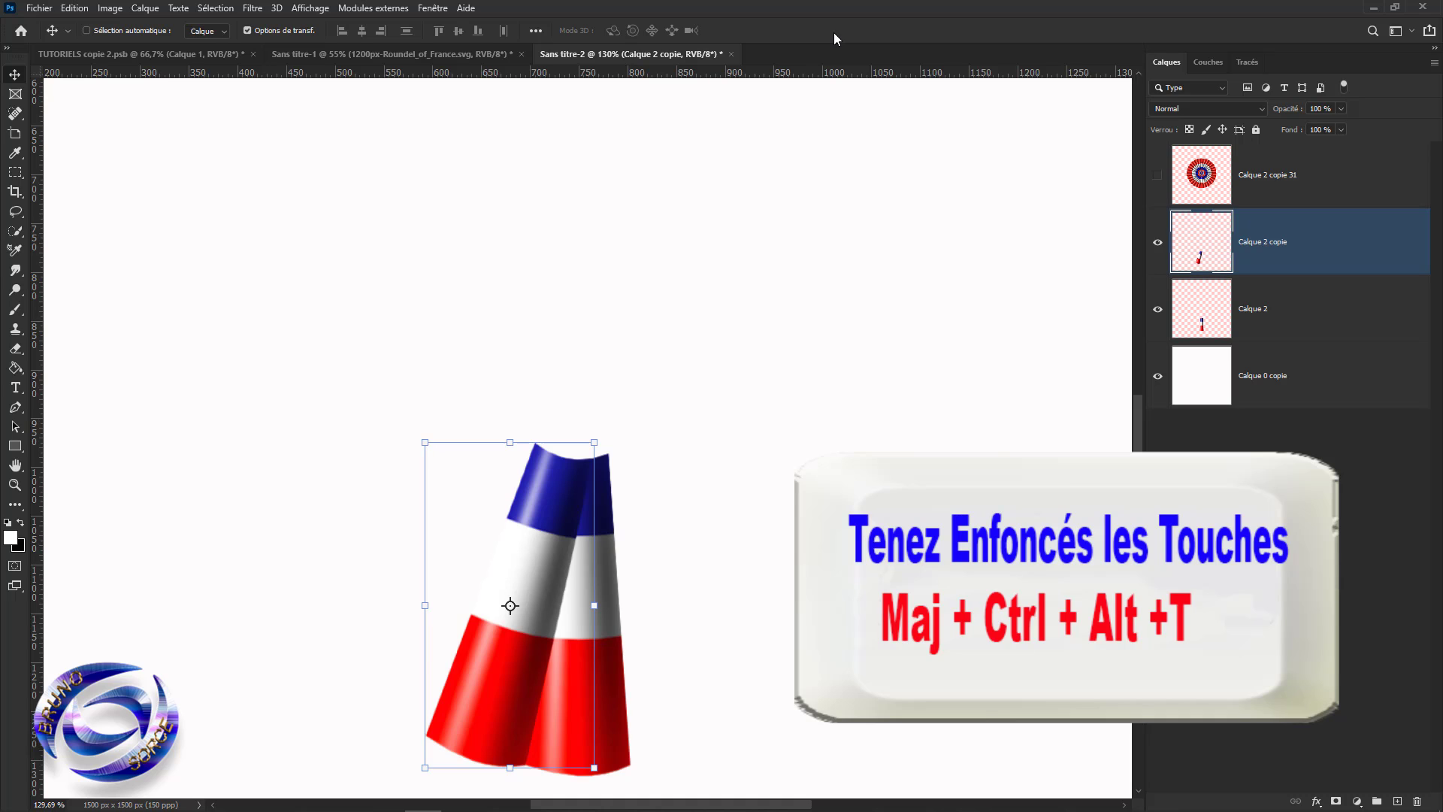
# Repeat the rotation on new copies of the strip 21 times, until the pleats close a full circle.
pyautogui.hotkey('shift', 'ctrl', 'alt', 't')
pyautogui.hotkey('shift', 'ctrl', 'alt', 't')
pyautogui.hotkey('shift', 'ctrl', 'alt', 't')
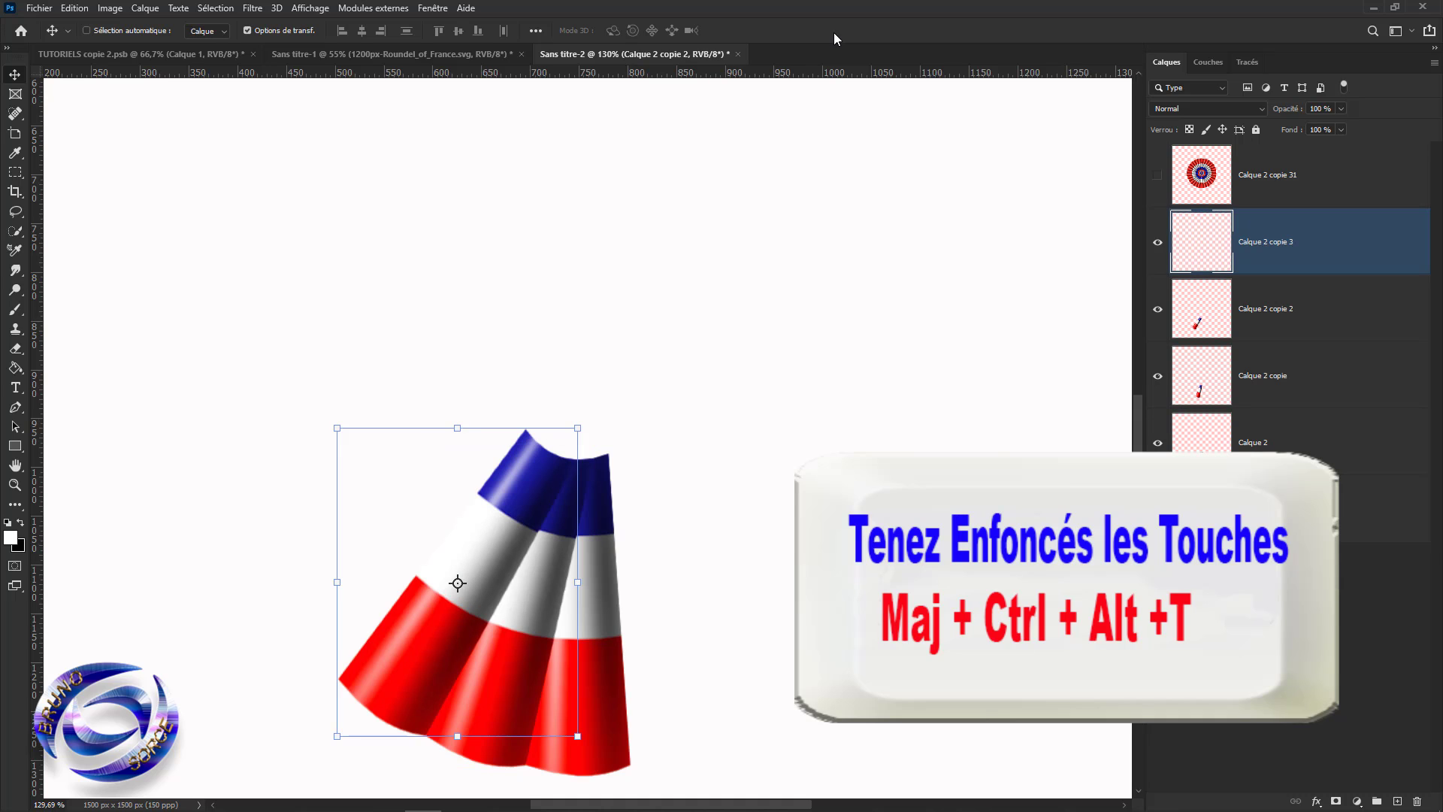
pyautogui.hotkey('shift', 'ctrl', 'alt', 't')
pyautogui.hotkey('shift', 'ctrl', 'alt', 't')
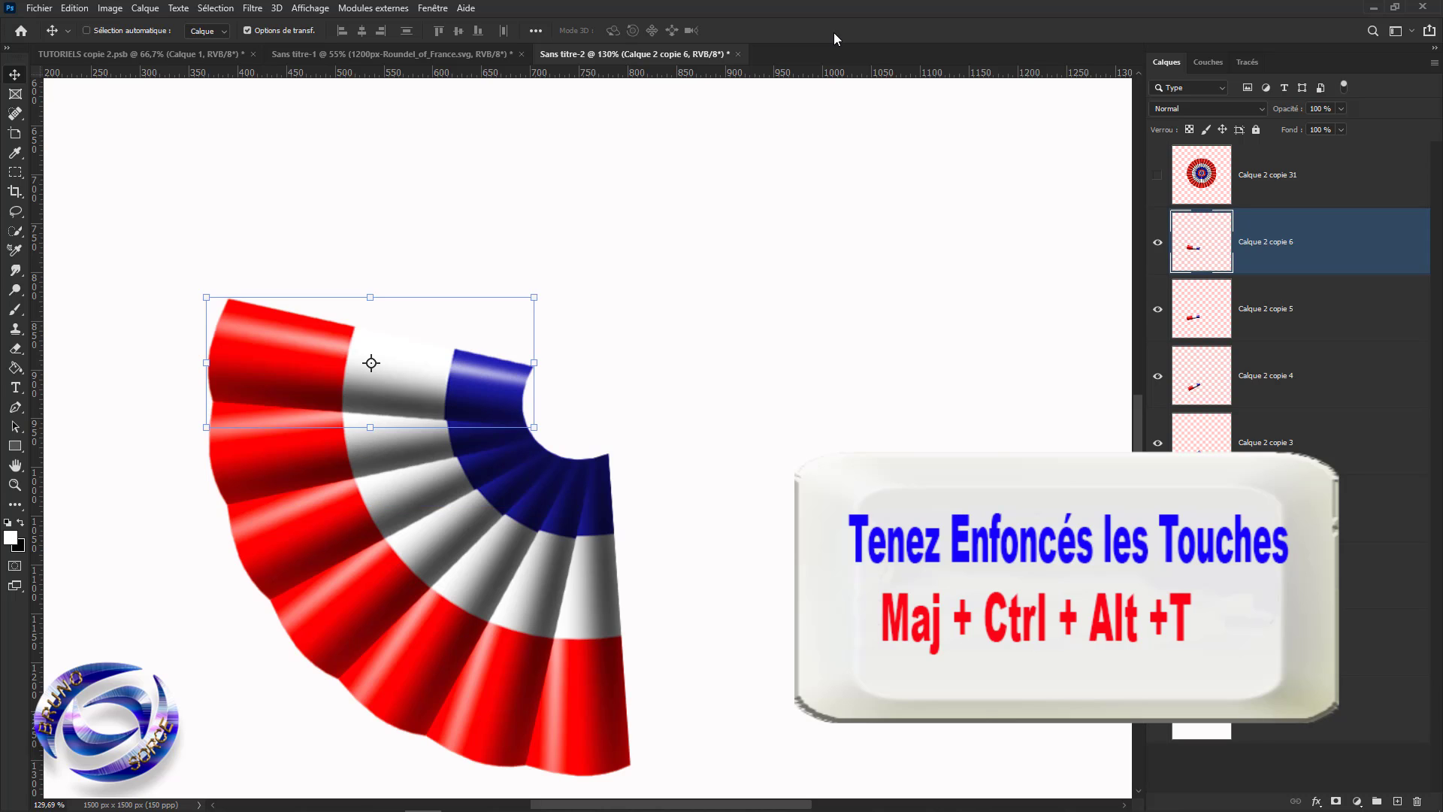
pyautogui.hotkey('shift', 'ctrl', 'alt', 't')
pyautogui.hotkey('shift', 'ctrl', 'alt', 't')
pyautogui.hotkey('shift', 'ctrl', 'alt', 't')
pyautogui.hotkey('shift', 'ctrl', 'alt', 't')
pyautogui.hotkey('shift', 'ctrl', 'alt', 't')
pyautogui.hotkey('shift', 'ctrl', 'alt', 't')
pyautogui.hotkey('shift', 'ctrl', 'alt', 't')
pyautogui.hotkey('shift', 'ctrl', 'alt', 't')
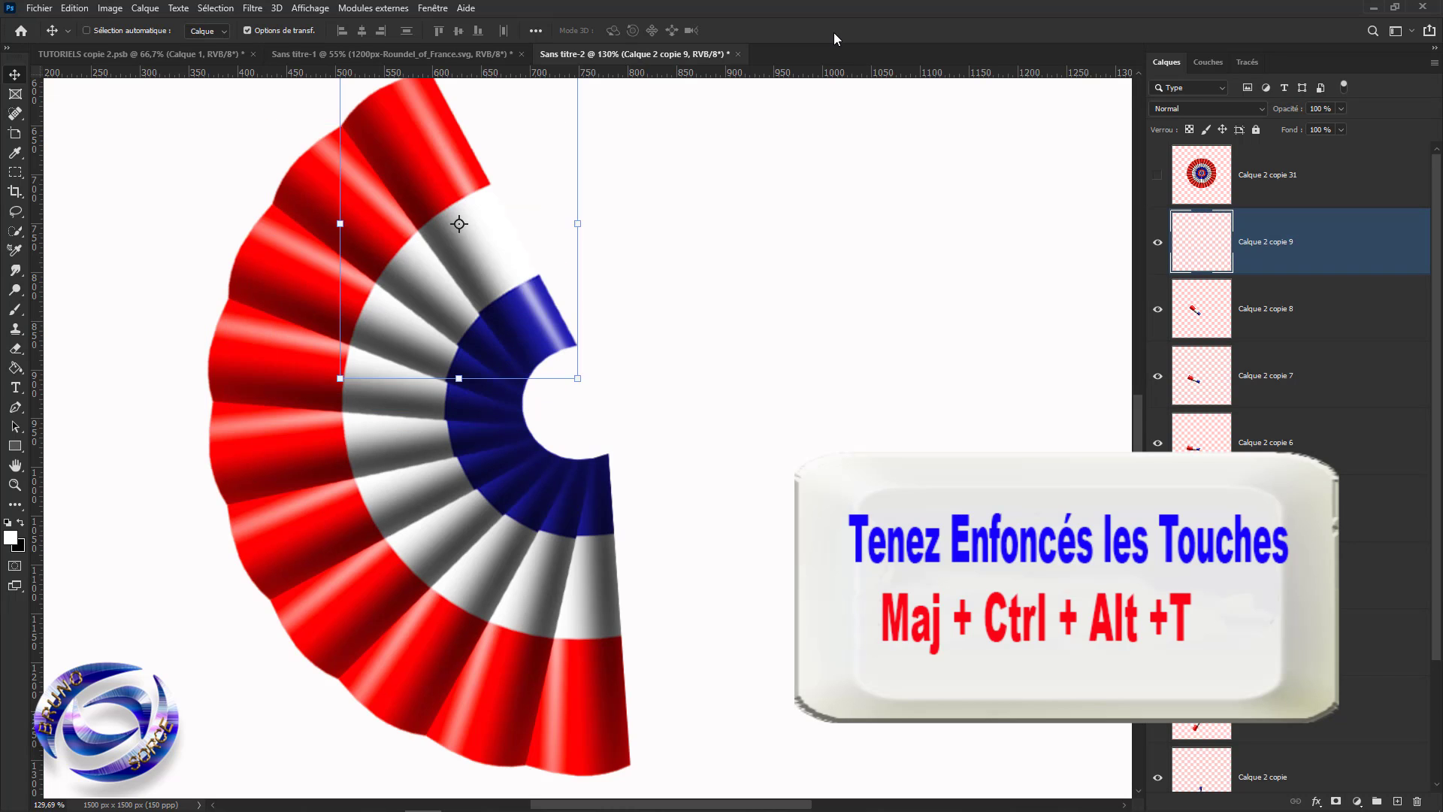
pyautogui.hotkey('shift', 'ctrl', 'alt', 't')
pyautogui.hotkey('shift', 'ctrl', 'alt', 't')
pyautogui.hotkey('shift', 'ctrl', 'alt', 't')
pyautogui.hotkey('shift', 'ctrl', 'alt', 't')
pyautogui.hotkey('shift', 'ctrl', 'alt', 't')
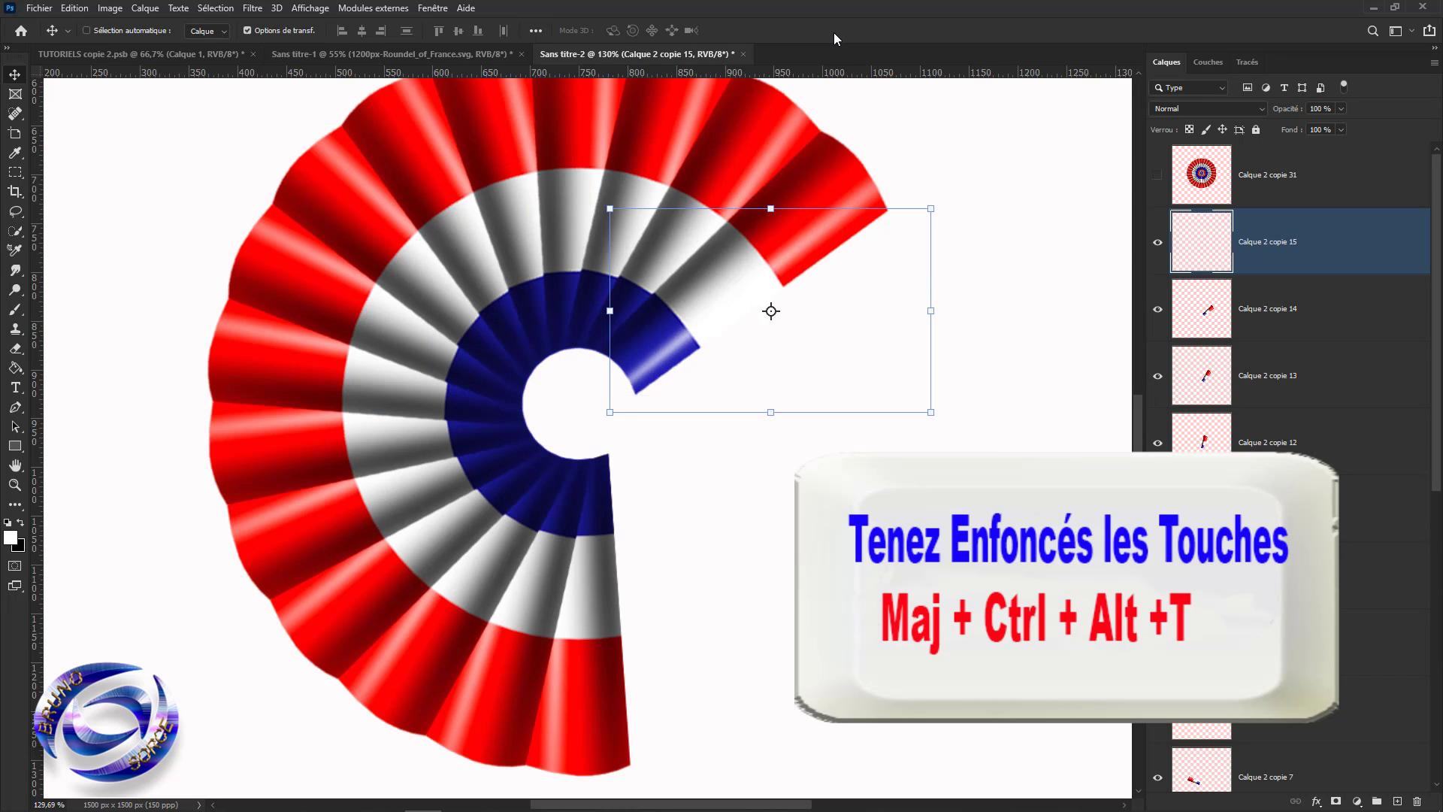
pyautogui.hotkey('shift', 'ctrl', 'alt', 't')
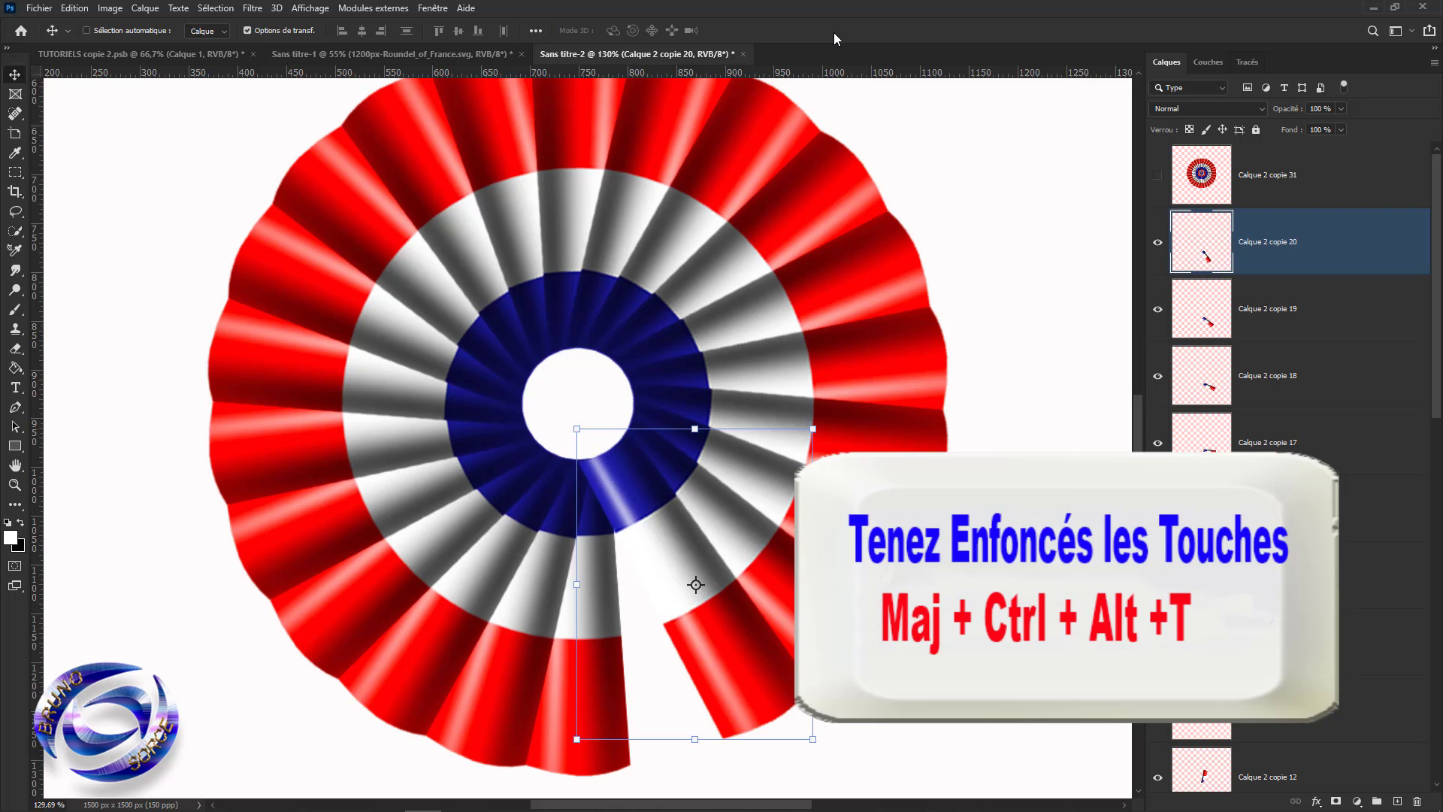
pyautogui.hotkey('shift', 'ctrl', 'alt', 't')
pyautogui.hotkey('shift', 'ctrl', 'alt', 't')
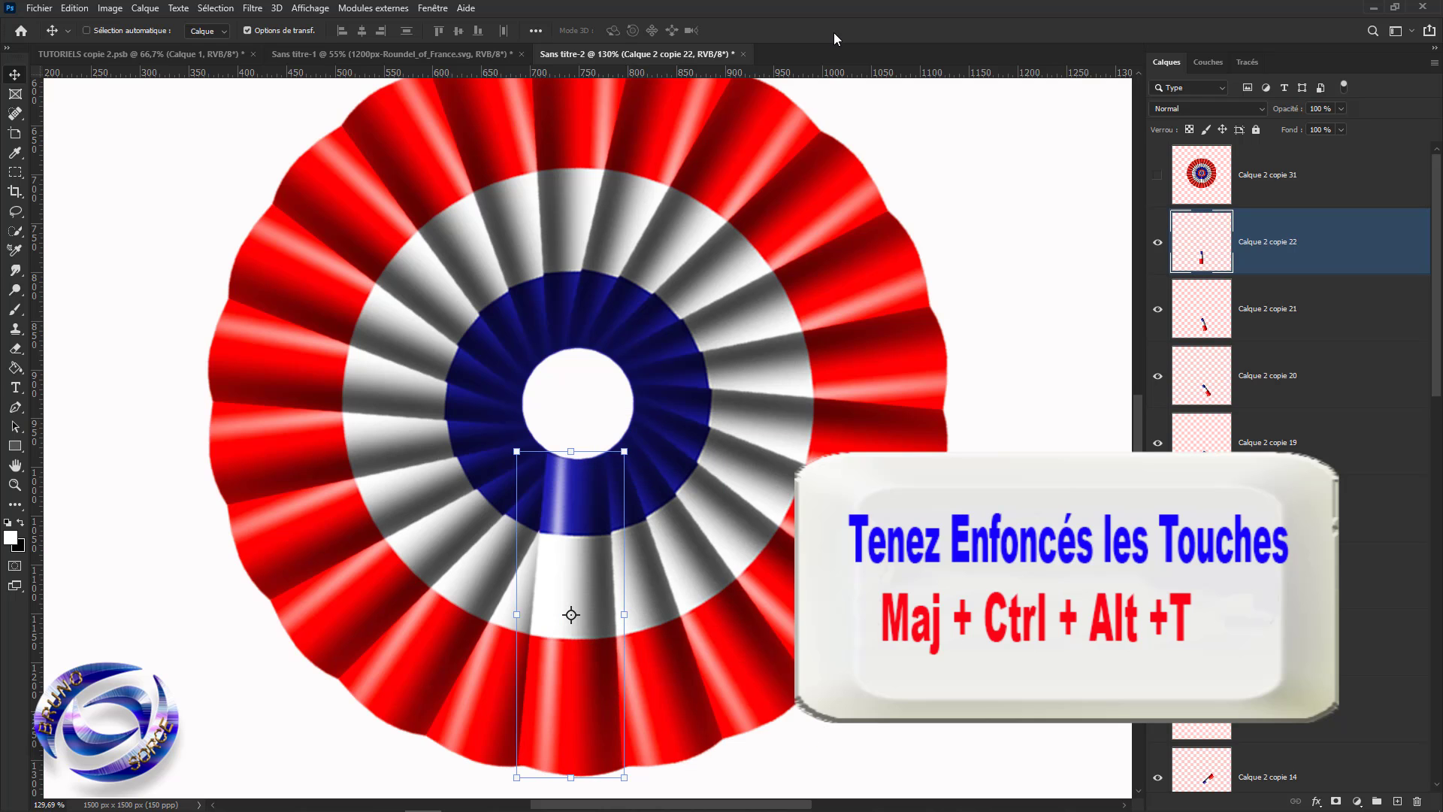
# Merge all pleat layers from Calque 2 copie 22 down to Calque 2 into one layer and move the rosette up on the canvas.
pyautogui.scroll(-7, 751, 252)
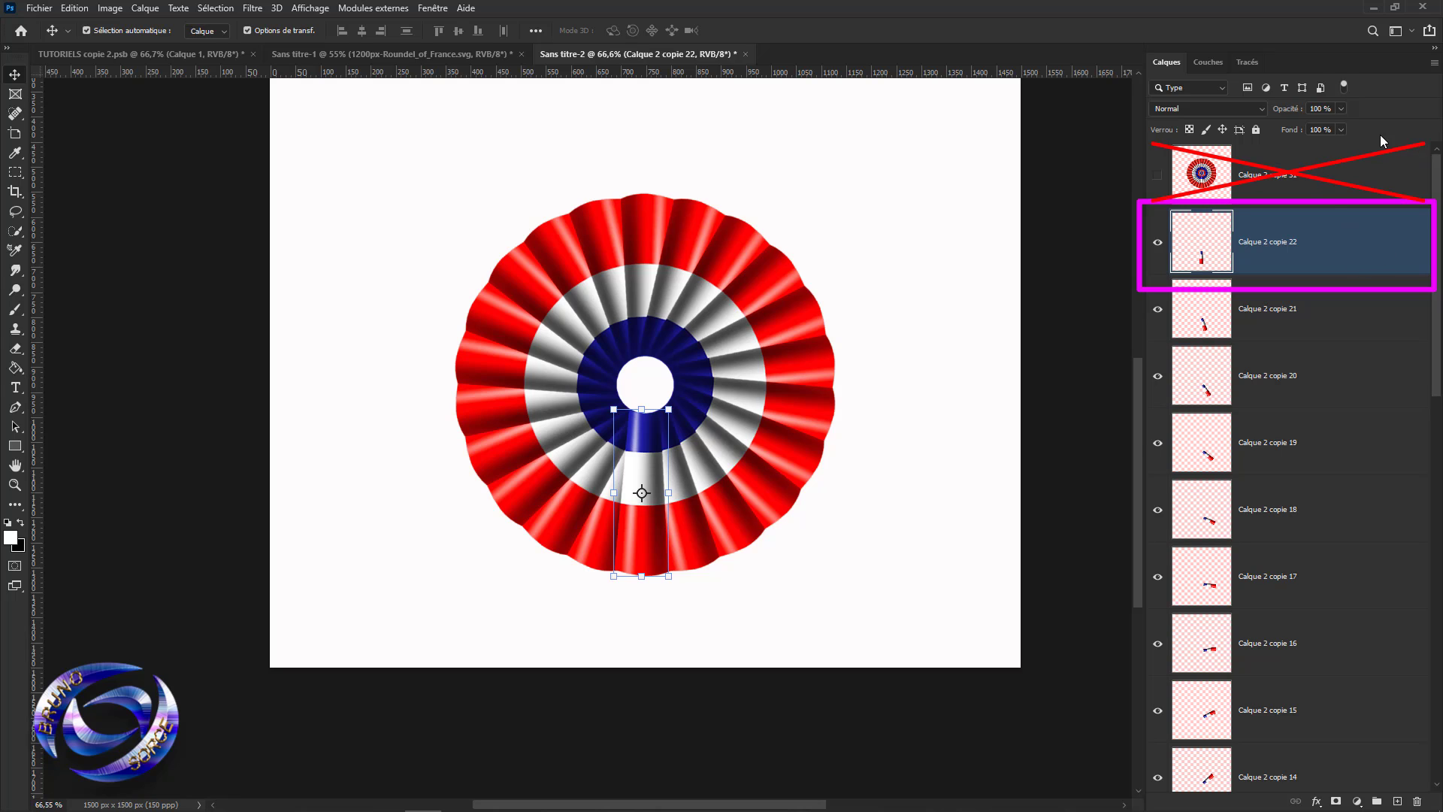
pyautogui.scroll(-15, 1281, 299)
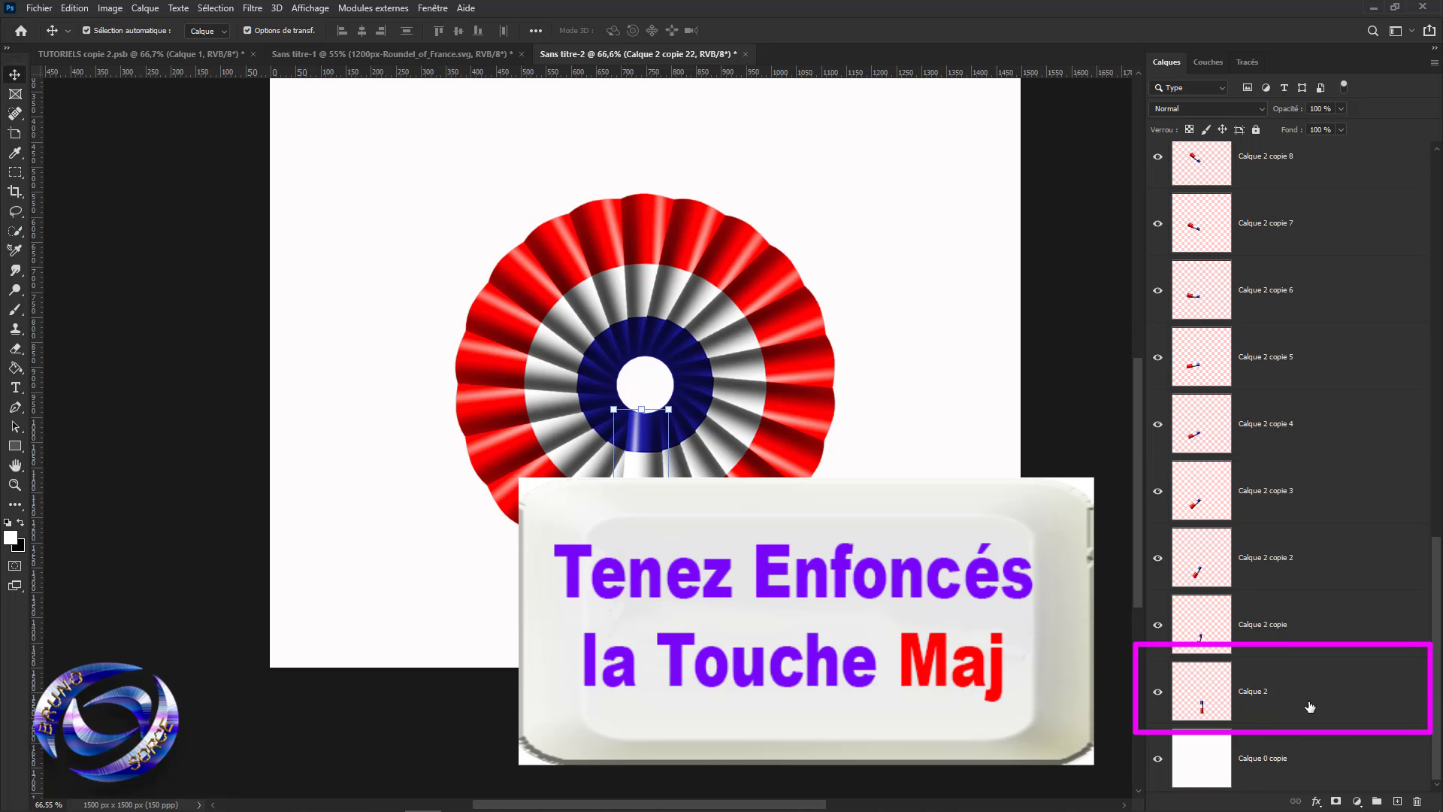
pyautogui.keyDown('shift'); pyautogui.click(1310, 707); pyautogui.keyUp('shift')
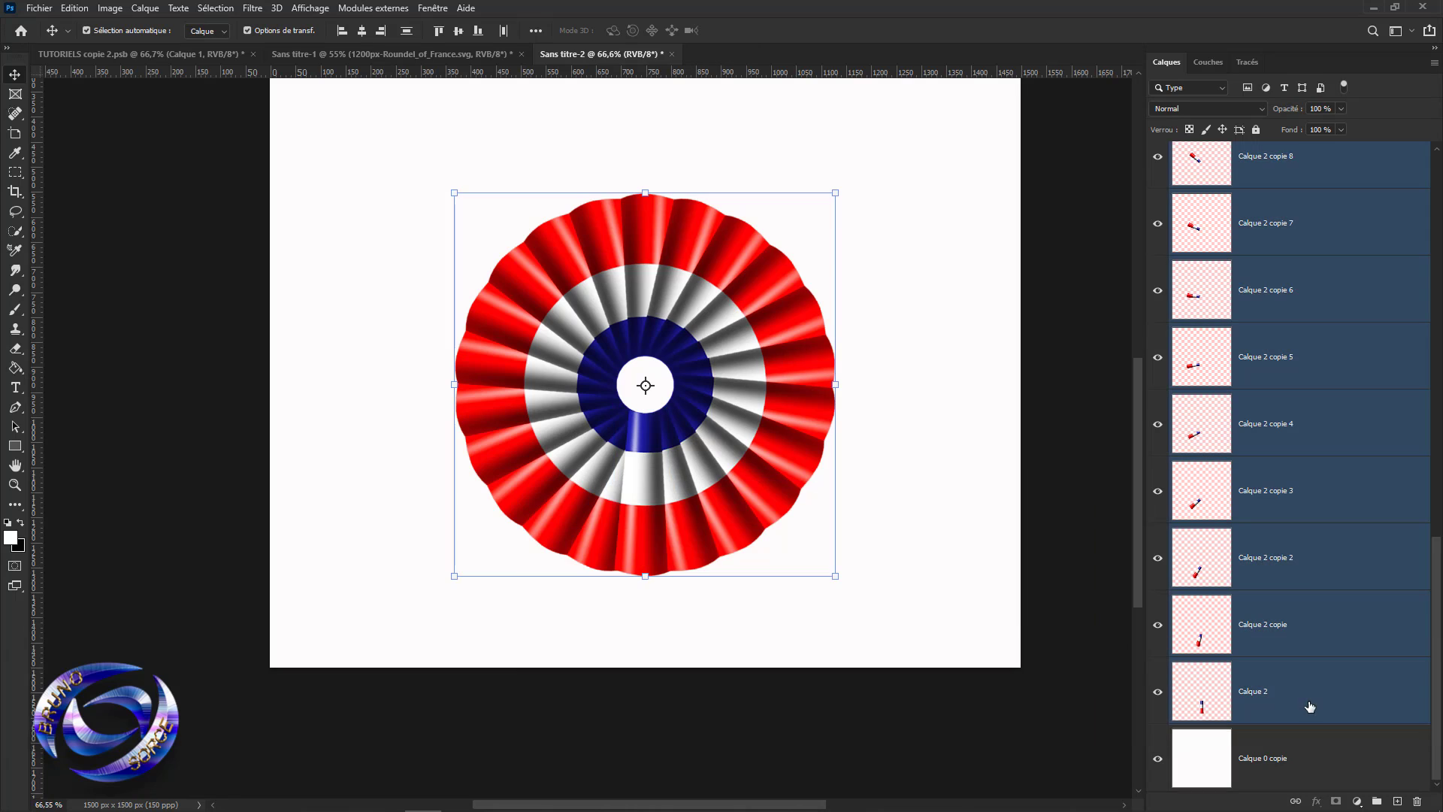
pyautogui.rightClick(1324, 366)
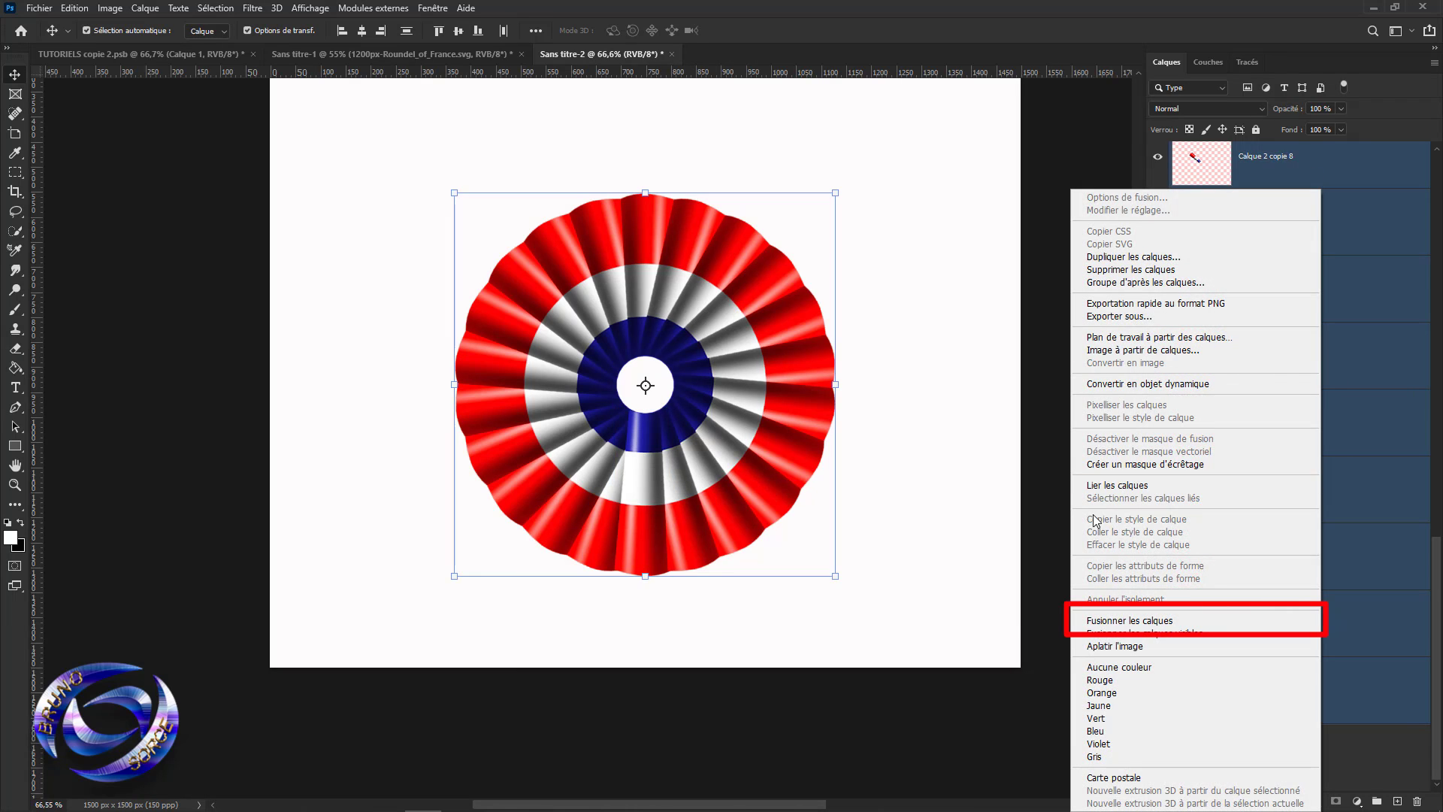
pyautogui.click(1109, 621)
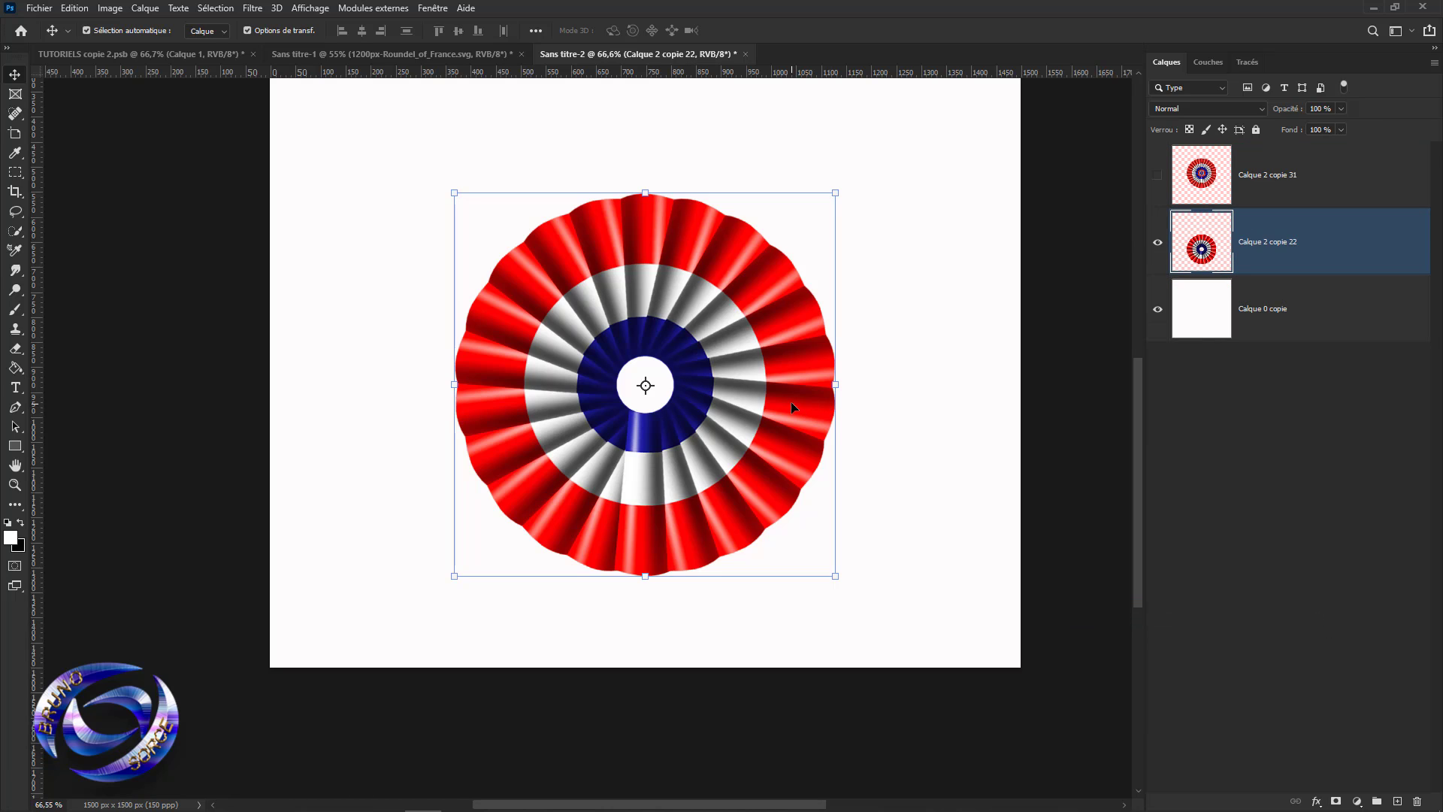
pyautogui.moveTo(773, 390); pyautogui.dragTo(713, 300)
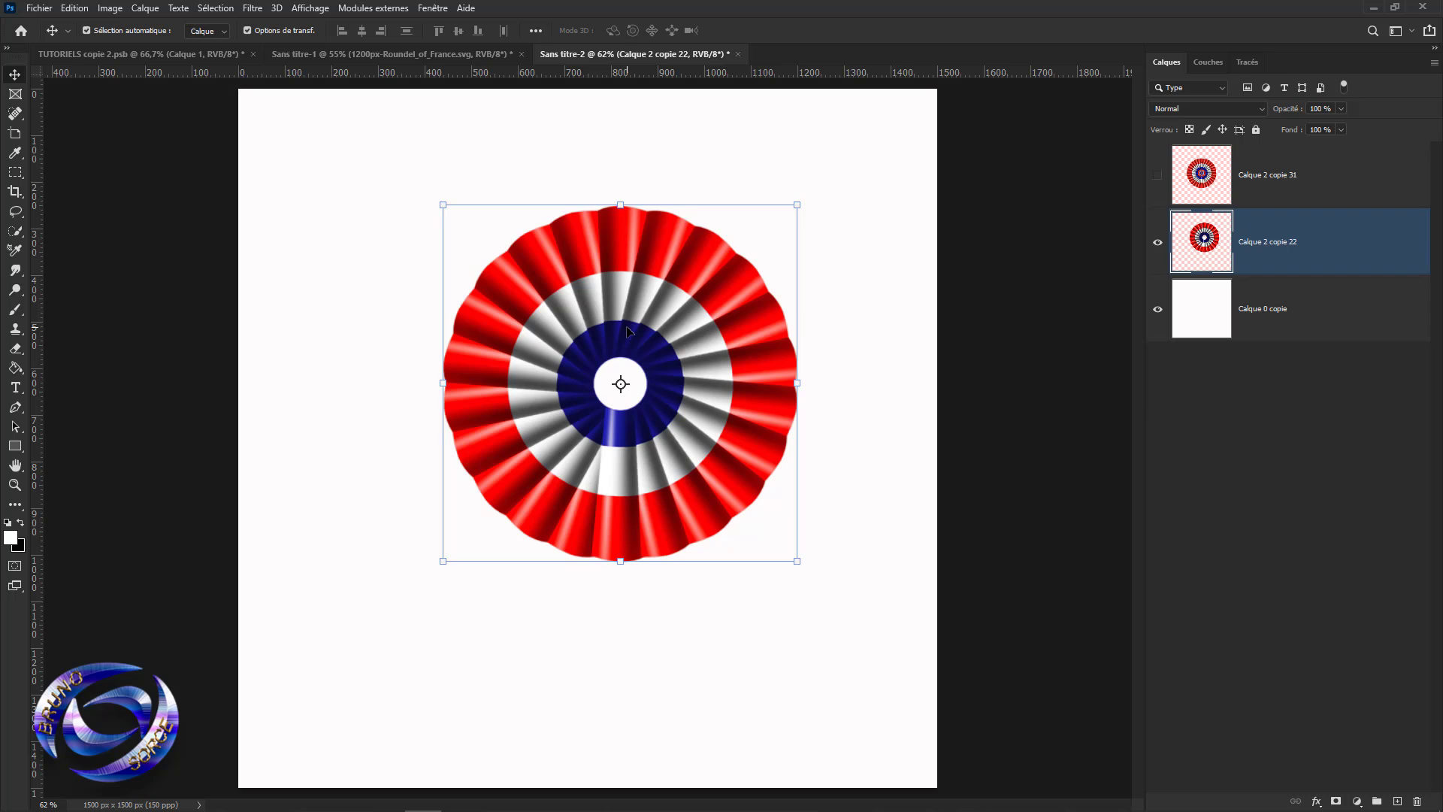
# Duplicate the rosette layer and scale the copy to 17.5% around its centre to cover the central hole.
pyautogui.hotkey('ctrl', 'j')
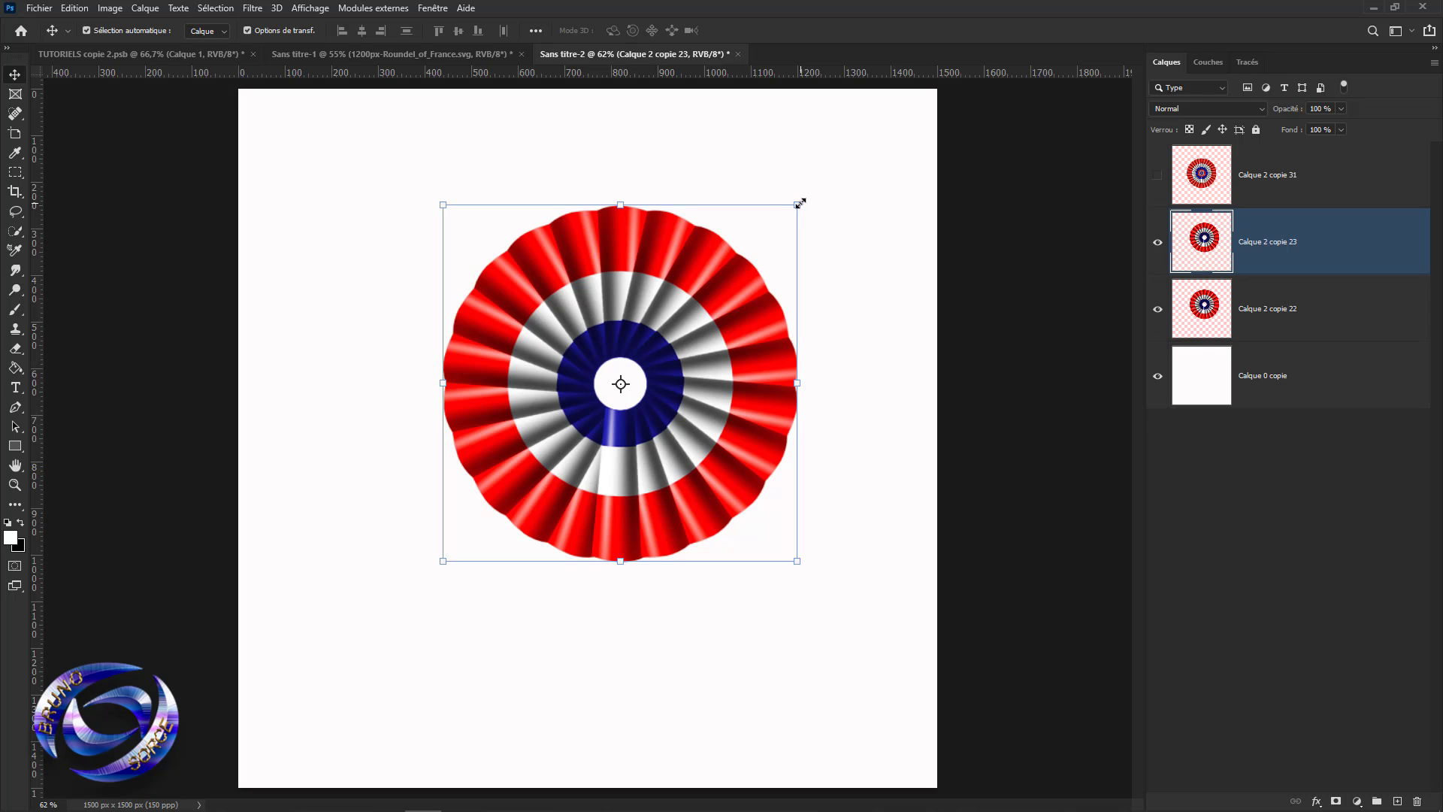
pyautogui.moveTo(800, 203); pyautogui.dragTo(651, 353)
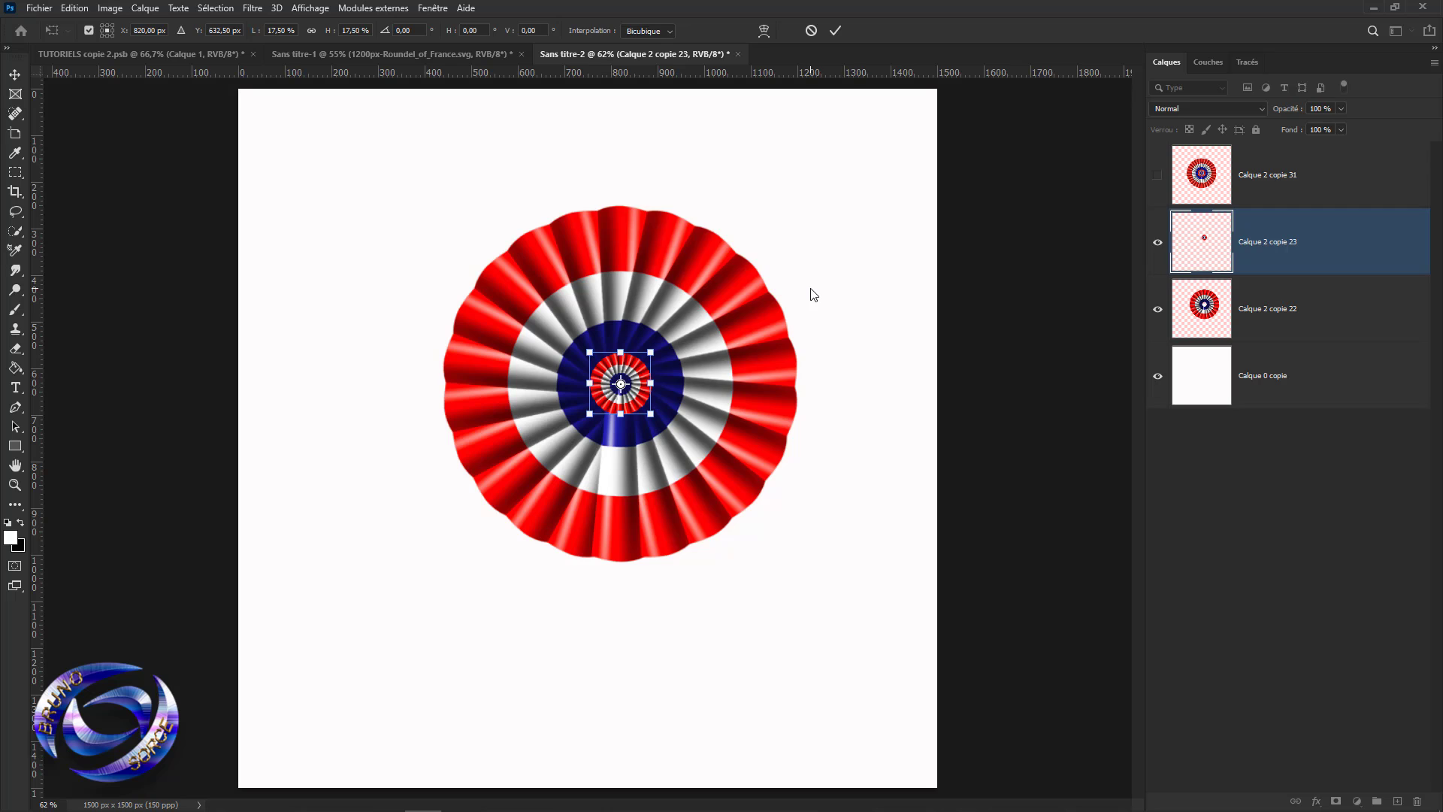
pyautogui.press('Return')
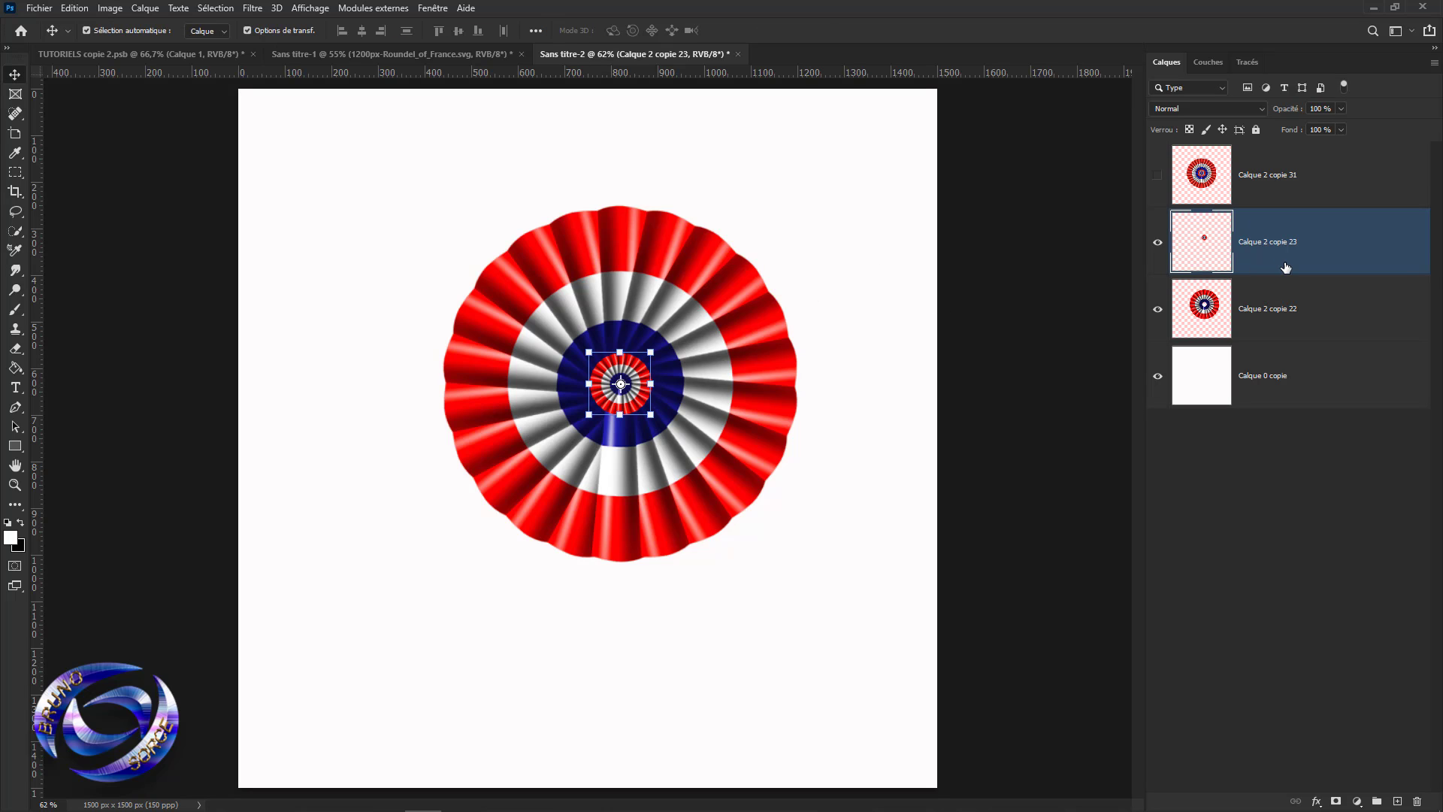
# Merge the small and large rosette layers into one and hide the white Calque 0 copie background layer.
pyautogui.keyDown('ctrl'); pyautogui.click(1291, 306); pyautogui.keyUp('ctrl')
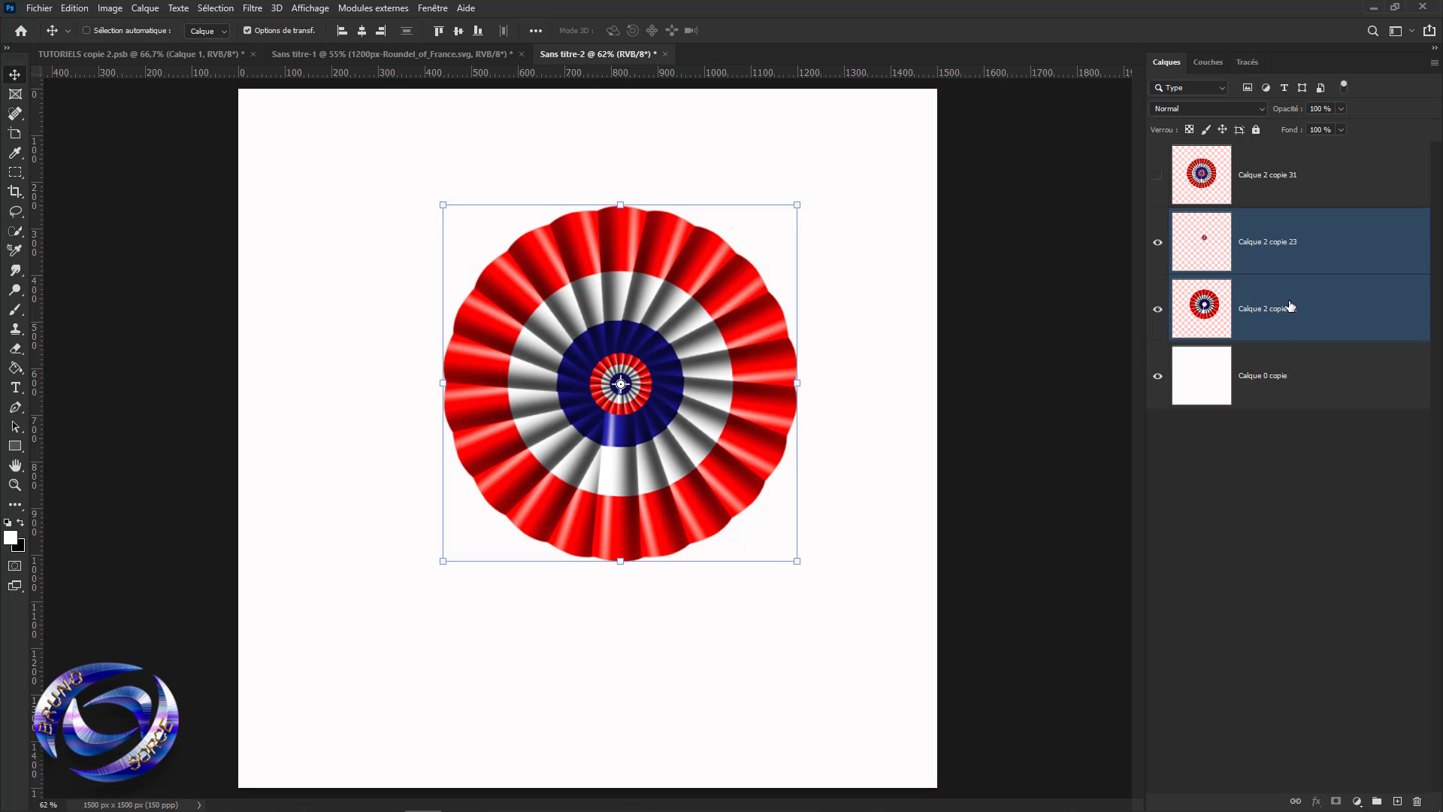
pyautogui.hotkey('ctrl', 'e')
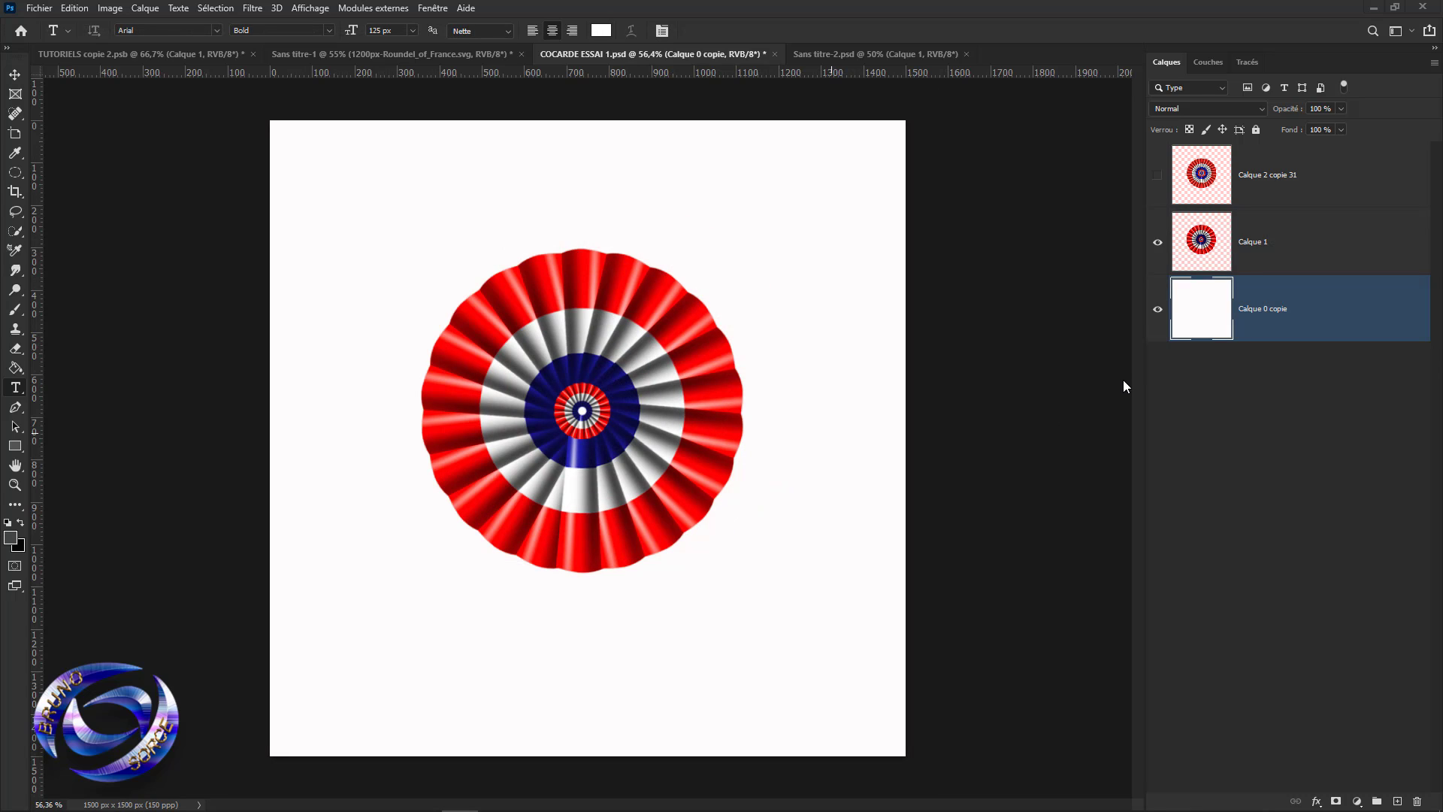
pyautogui.click(1158, 310)
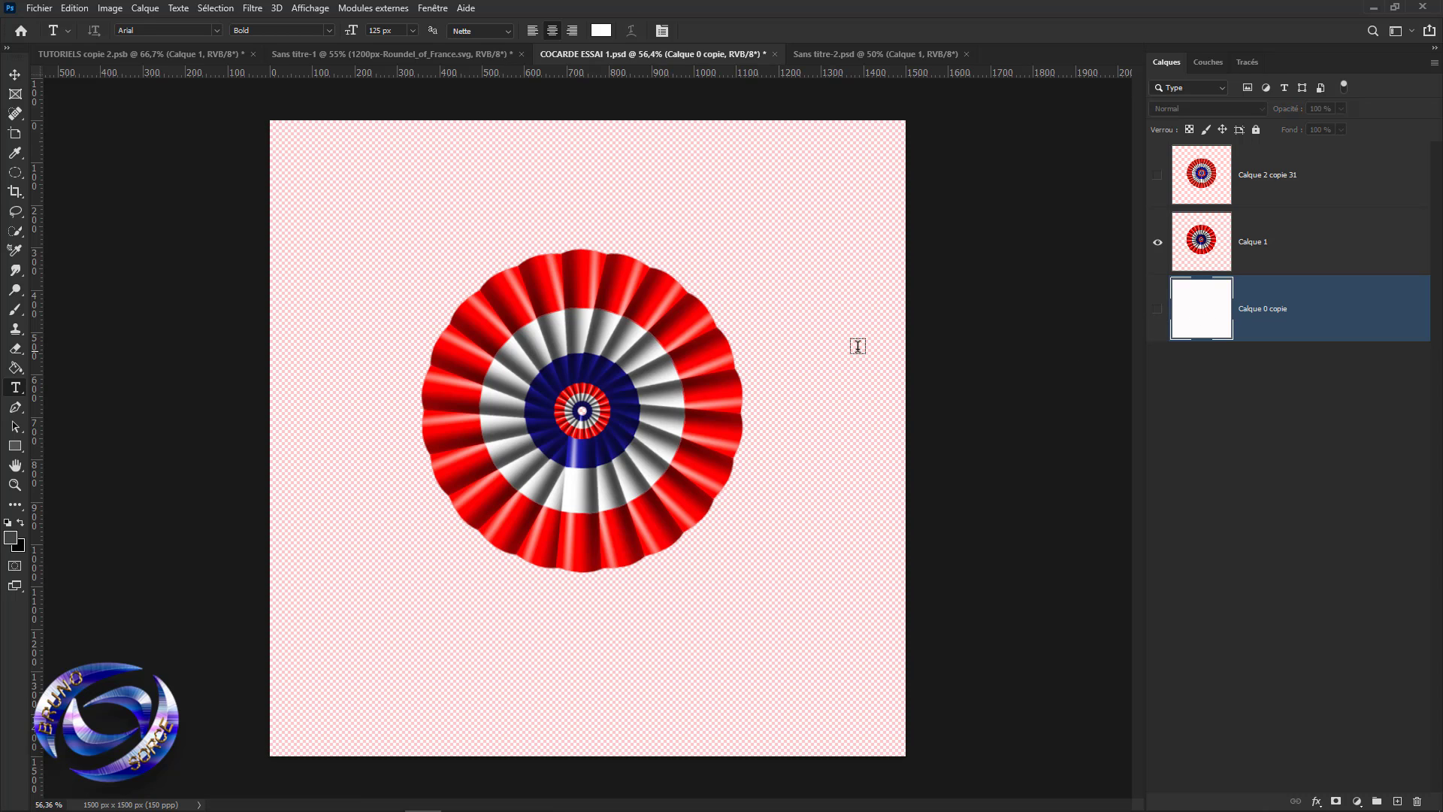